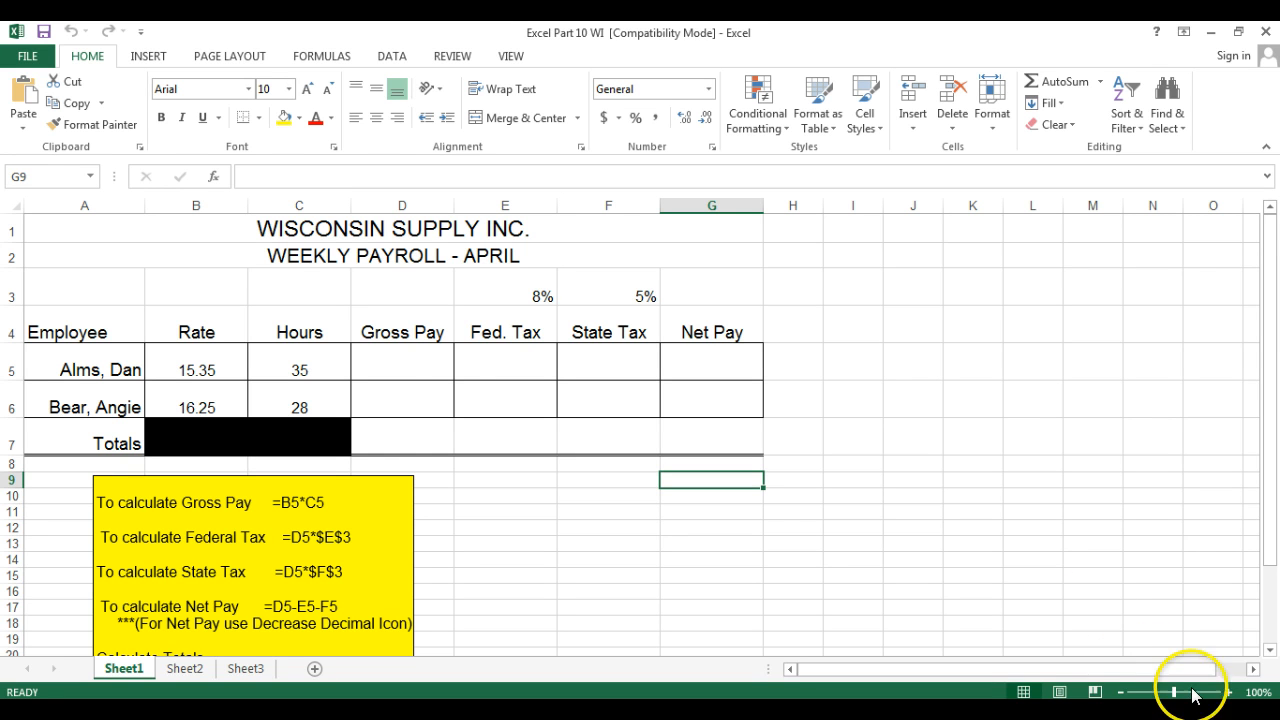
Enter the Gross Pay formula =B5*C5 in D5 and fill it down to D6.
click(1228, 692)
click(1228, 692)
click(1228, 692)
click(1228, 692)
click(1228, 692)
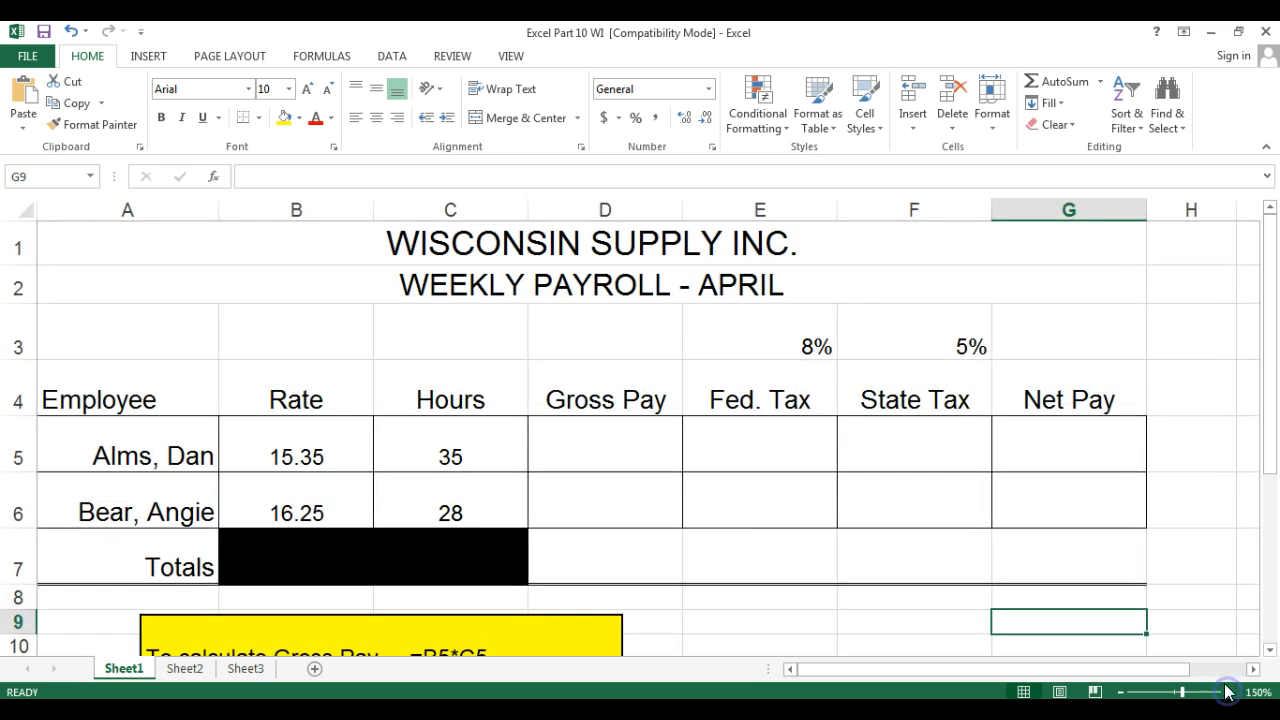
drag(1271, 334, 1276, 375)
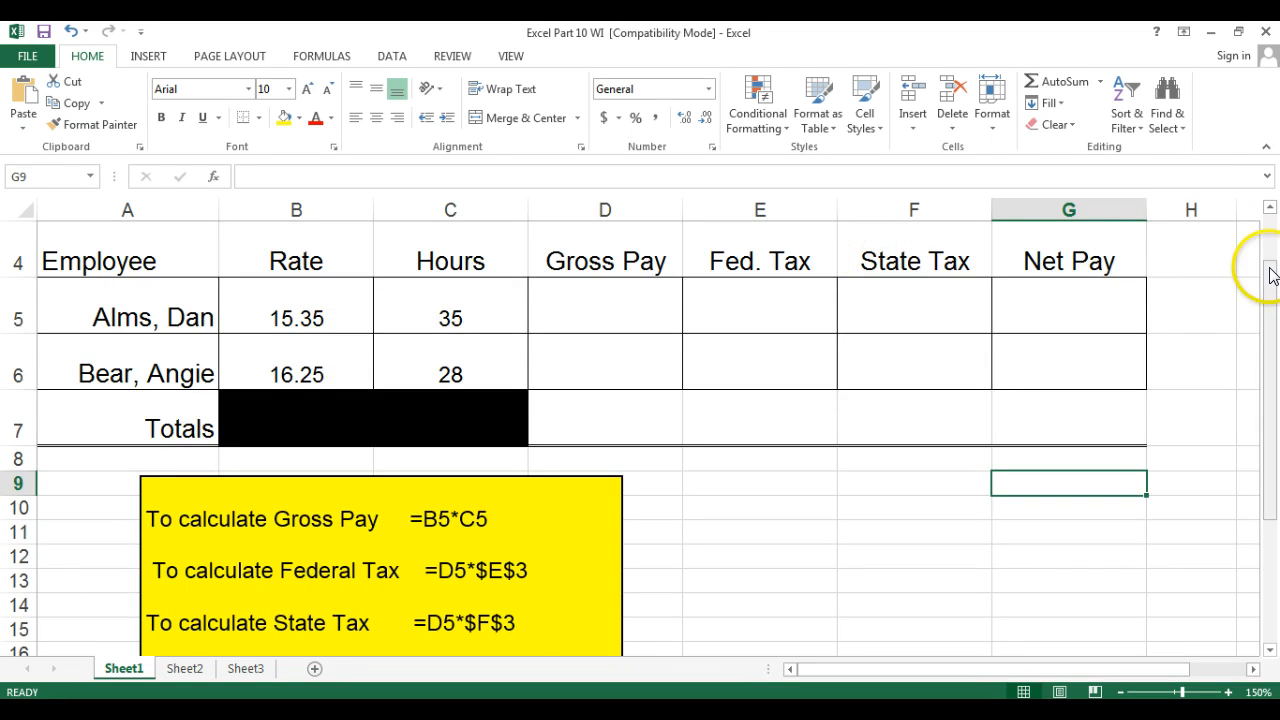
drag(1269, 268, 1271, 251)
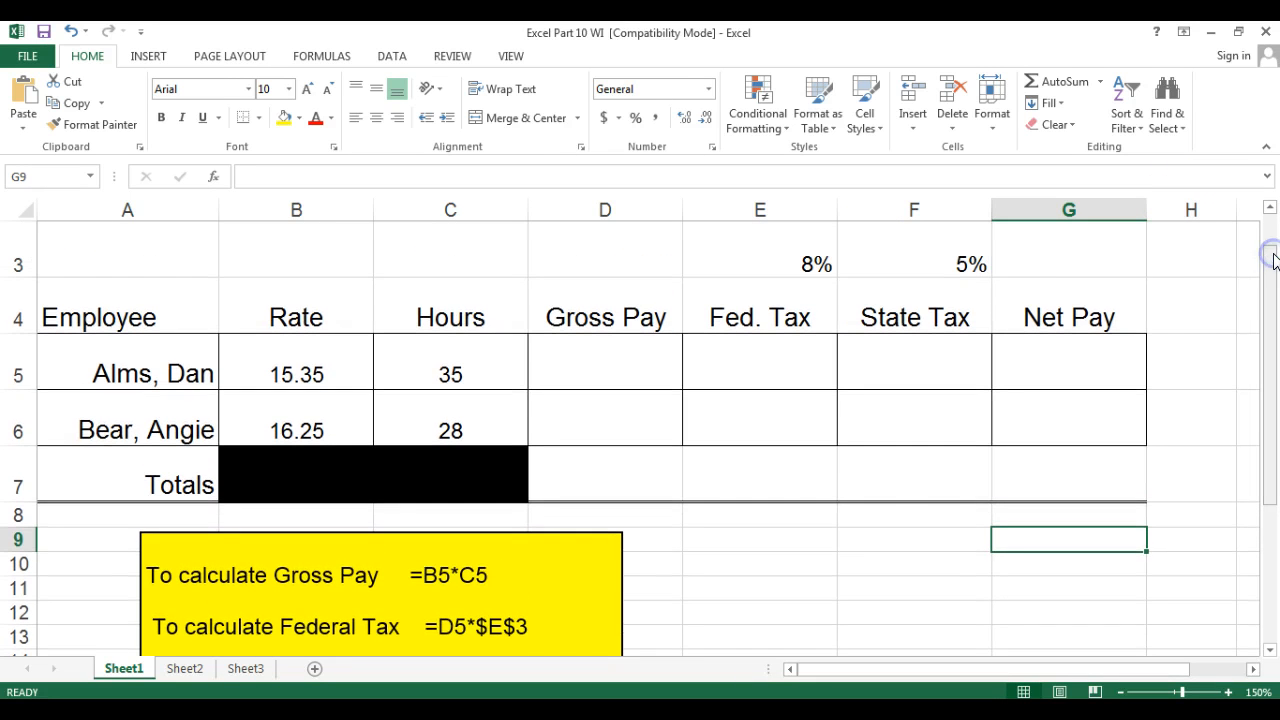
click(619, 372)
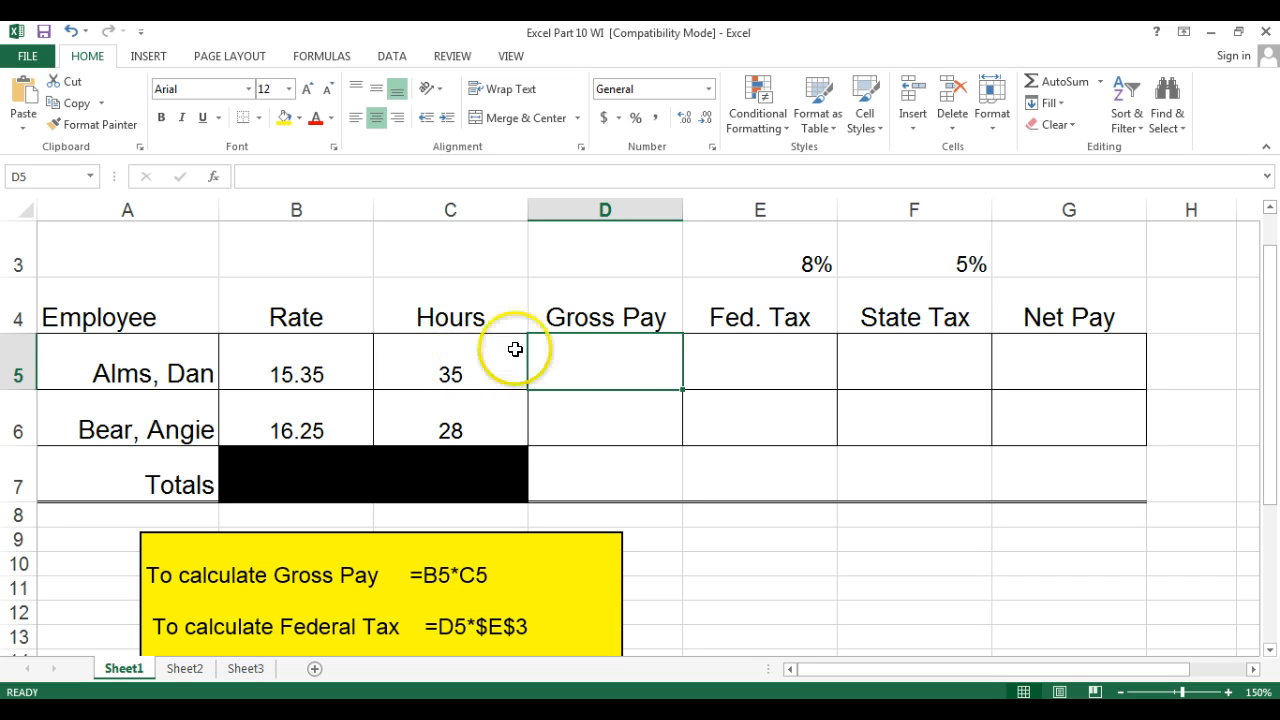
text(=)
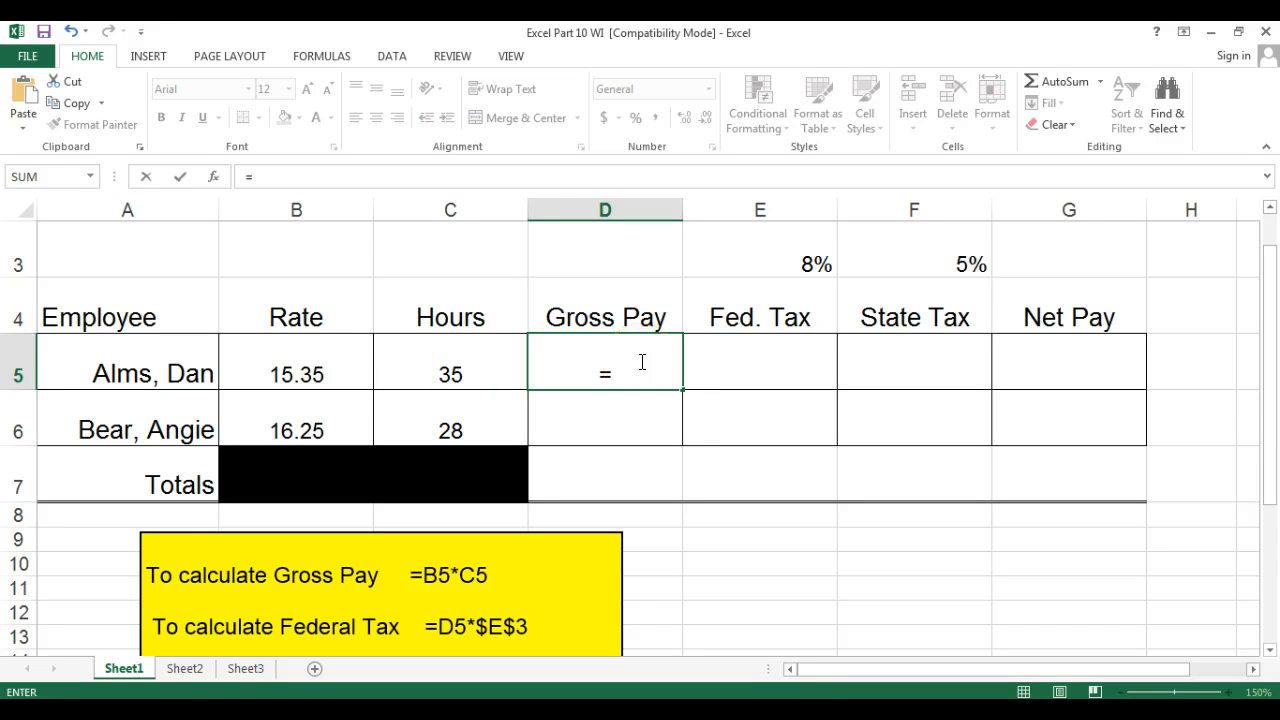
click(284, 362)
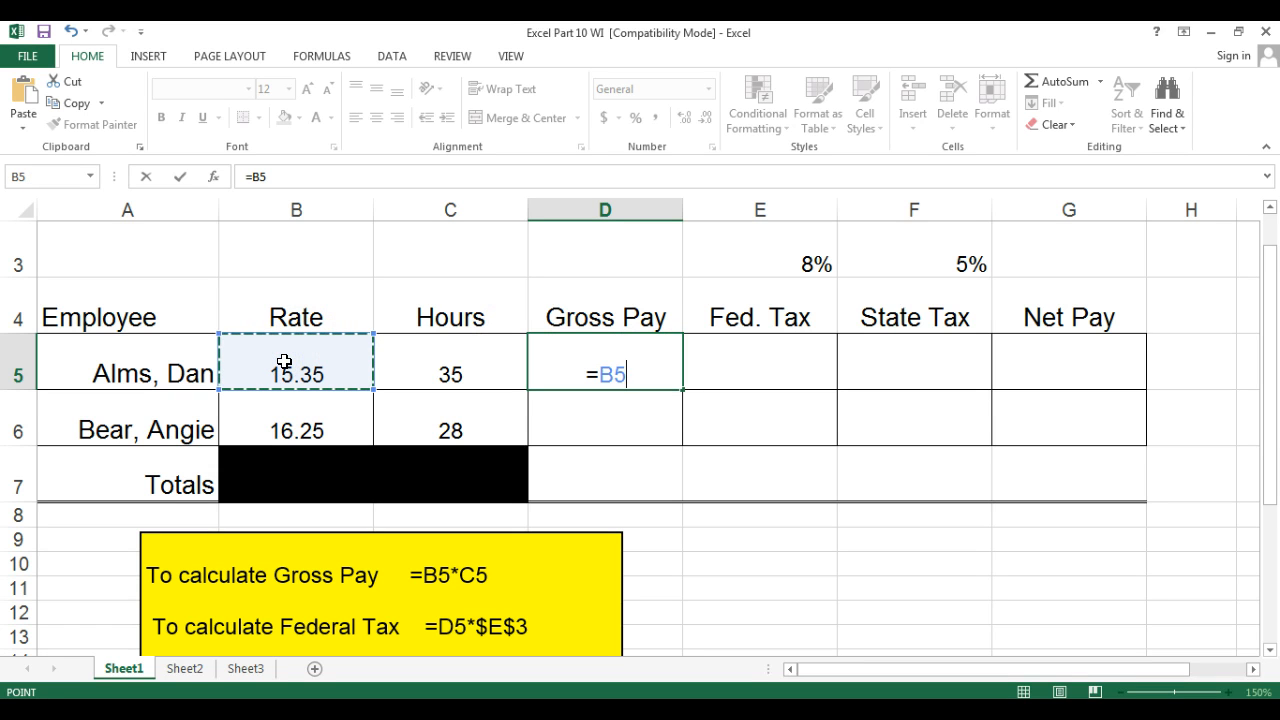
text(*)
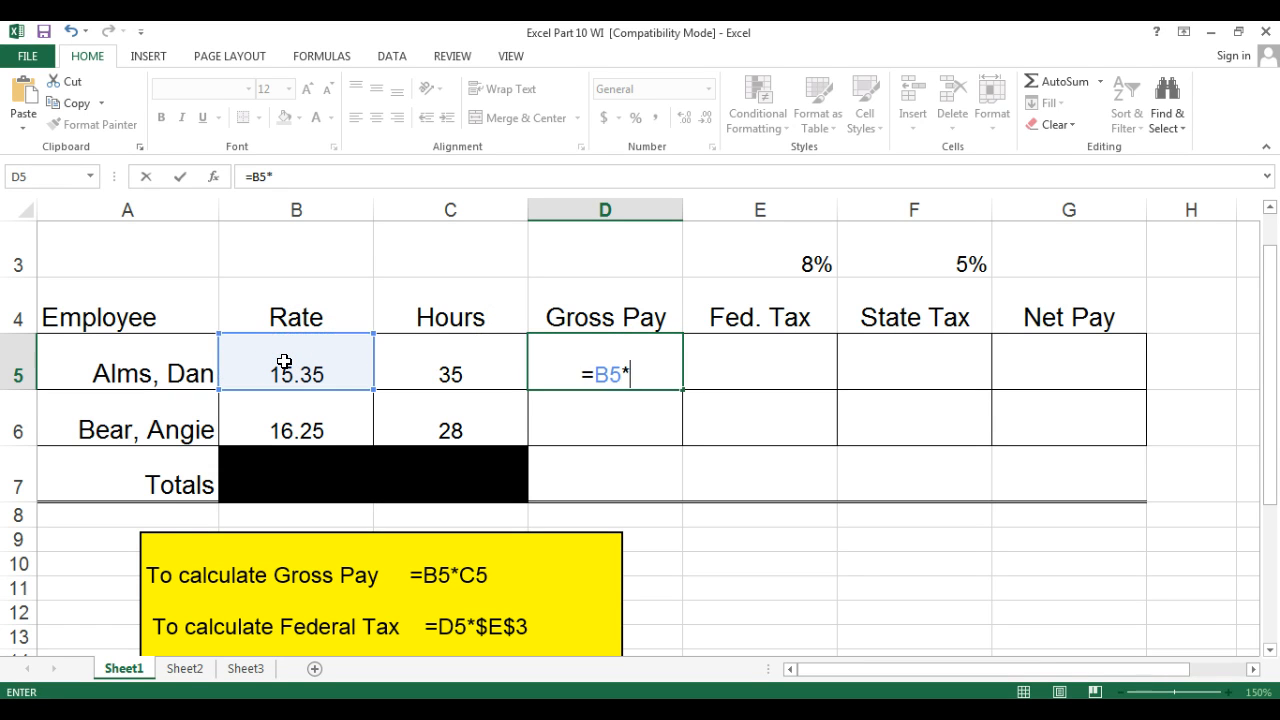
click(451, 376)
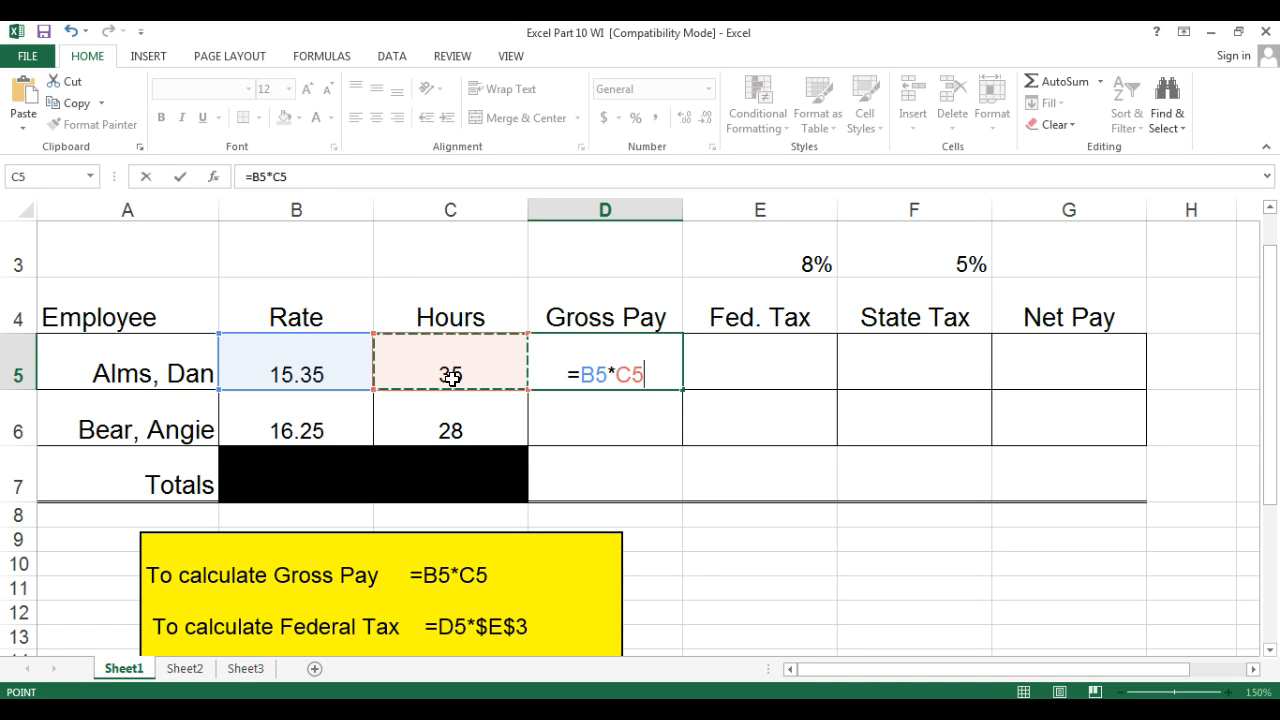
key(Return)
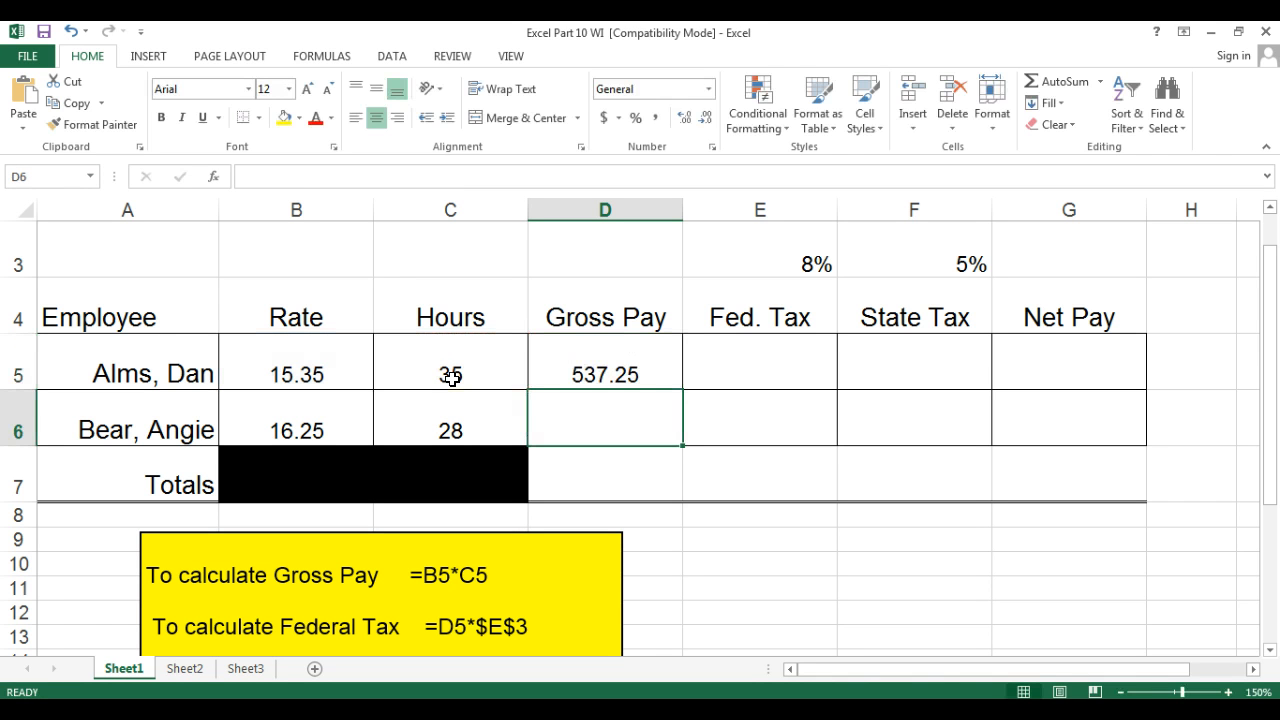
click(655, 347)
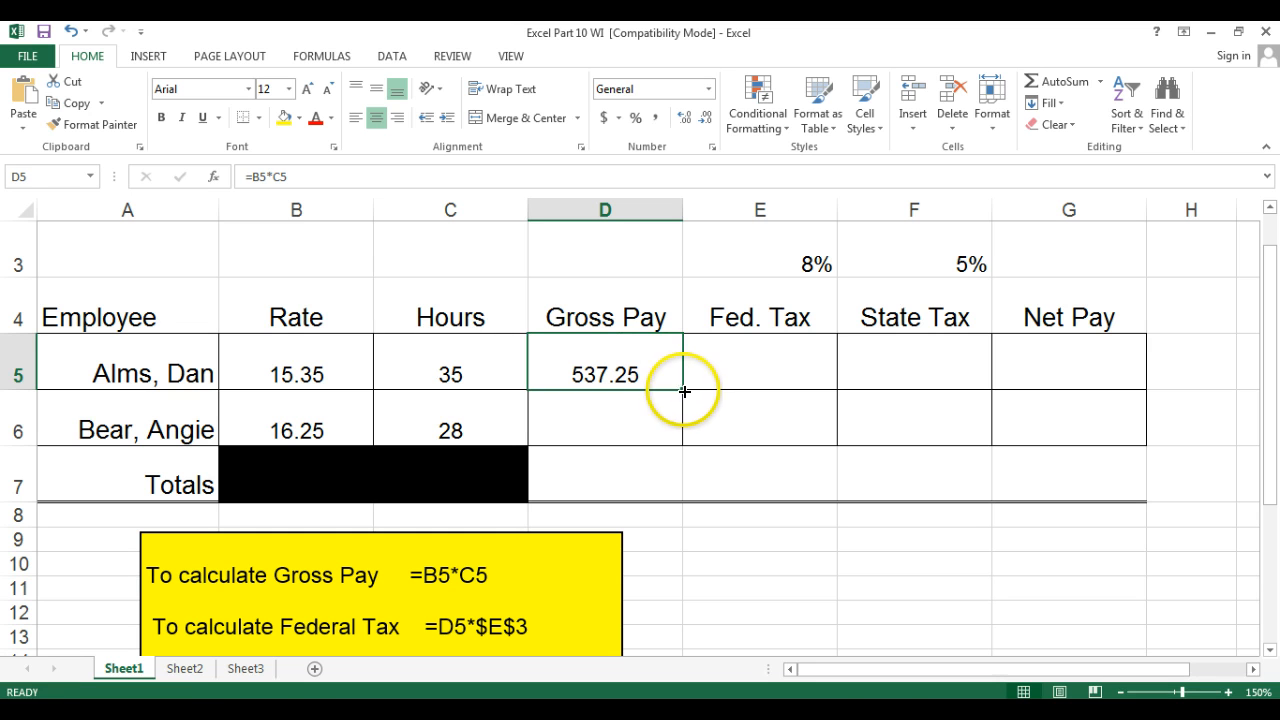
drag(684, 390, 682, 430)
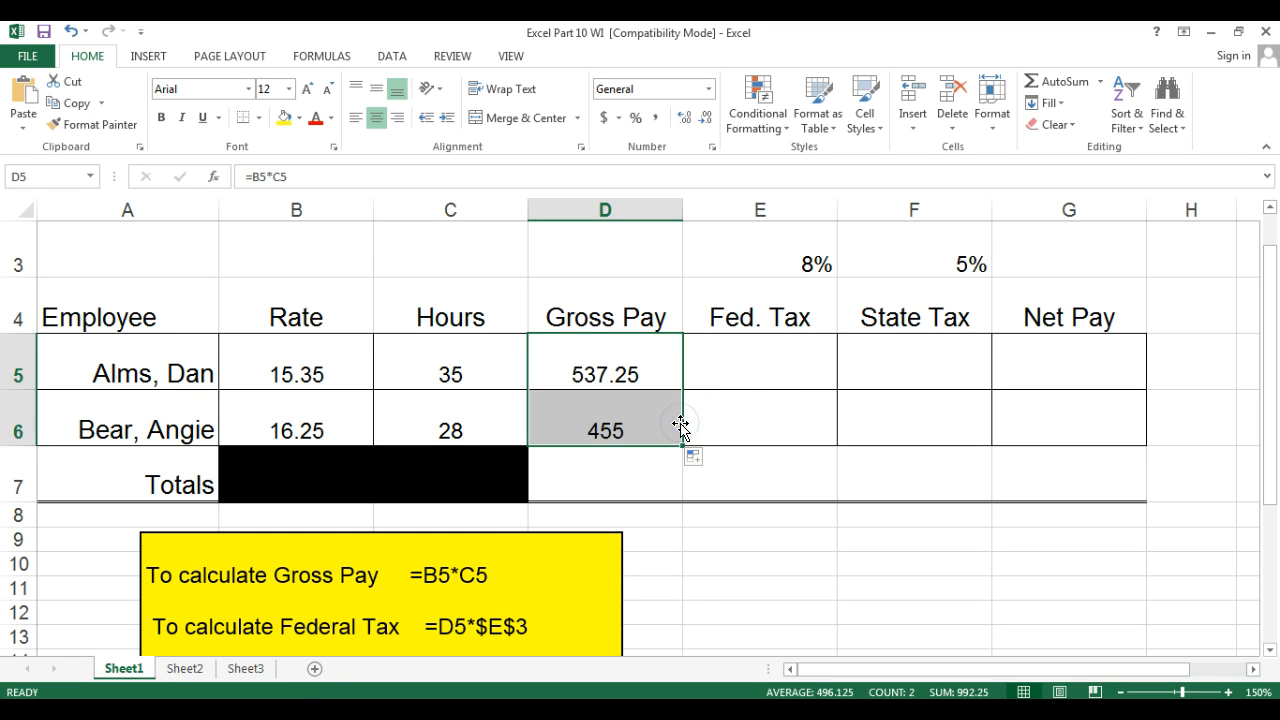
Enter the Federal Tax formula =D5*E3 in E5 and fill it down to E6.
click(760, 353)
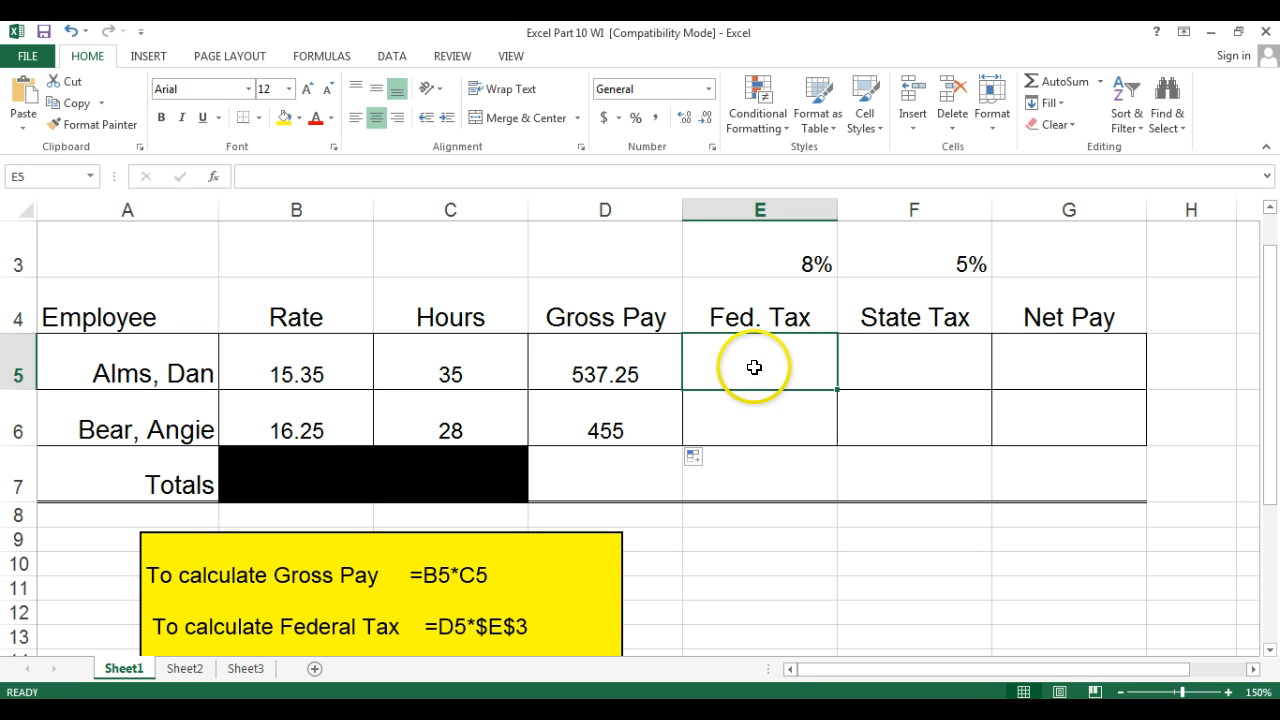
double_click(755, 367)
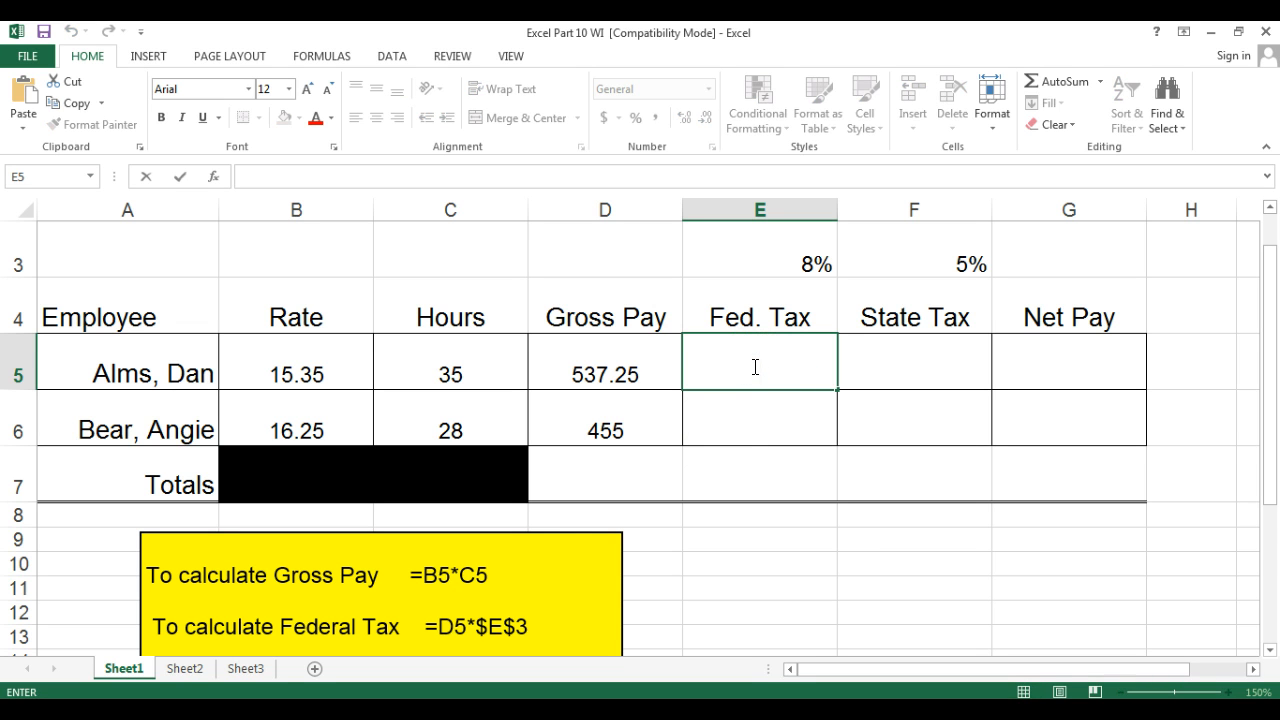
text(=)
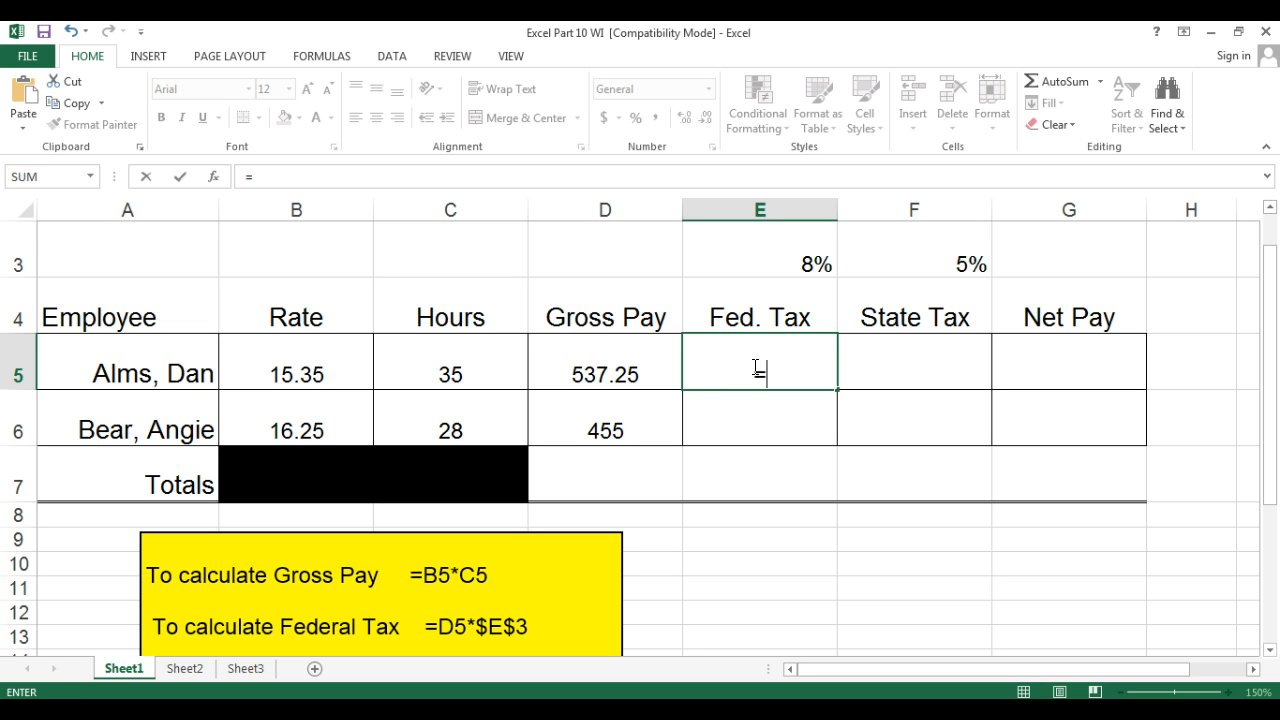
click(595, 357)
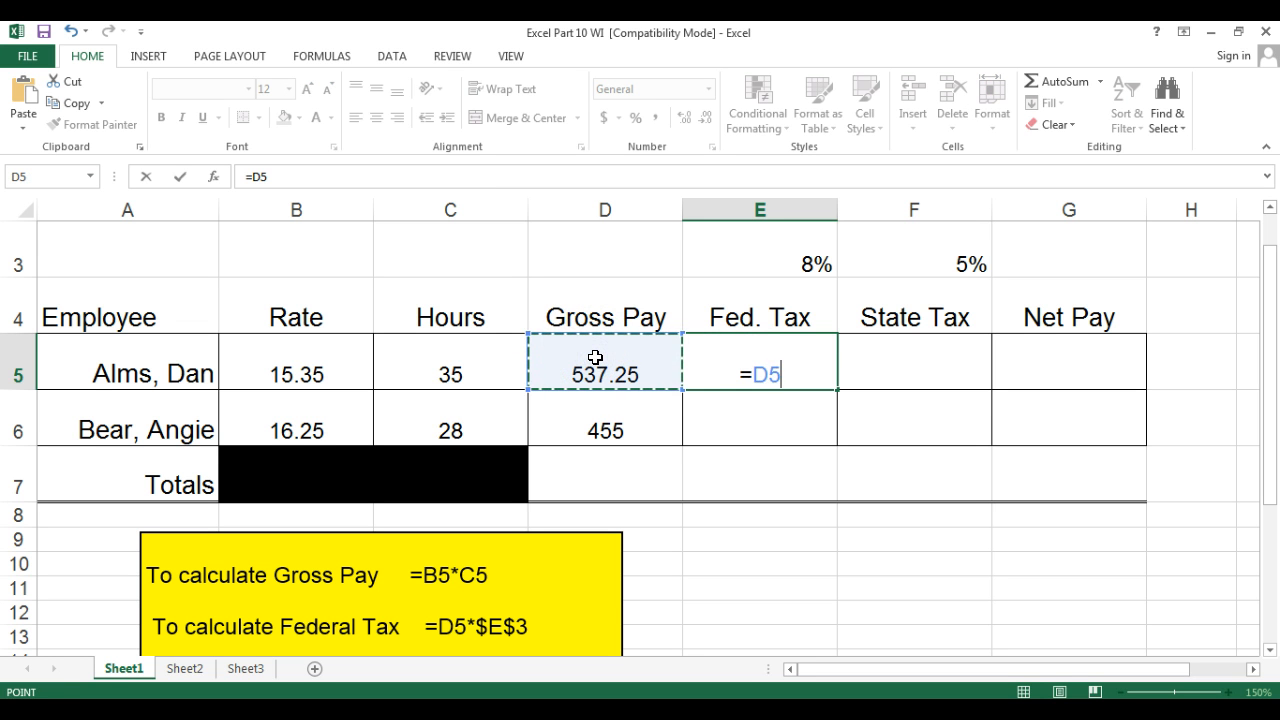
text(*)
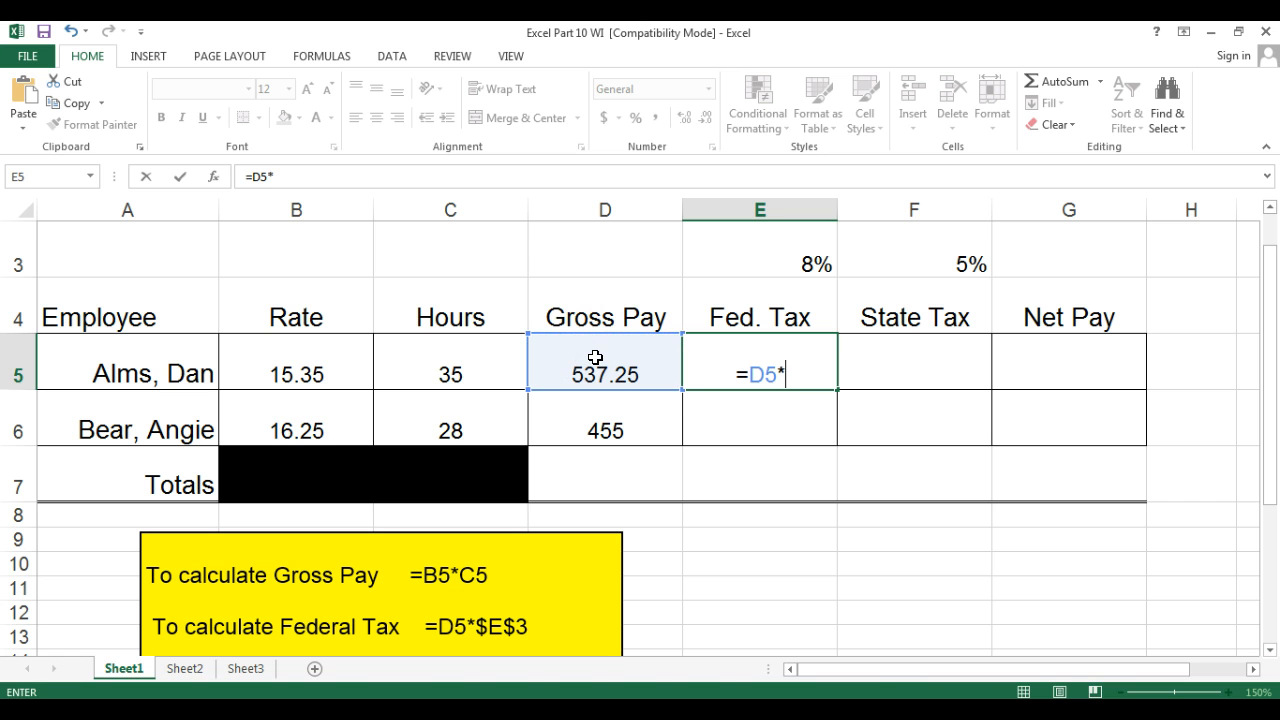
click(774, 253)
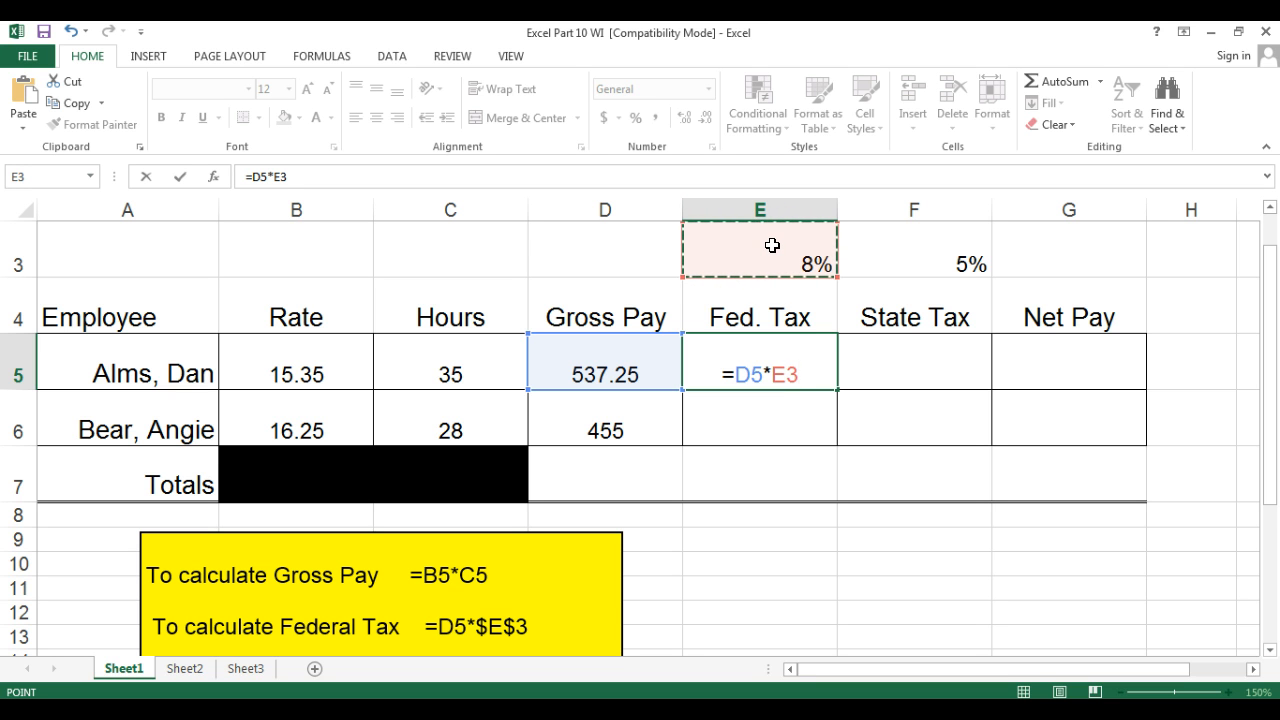
key(Return)
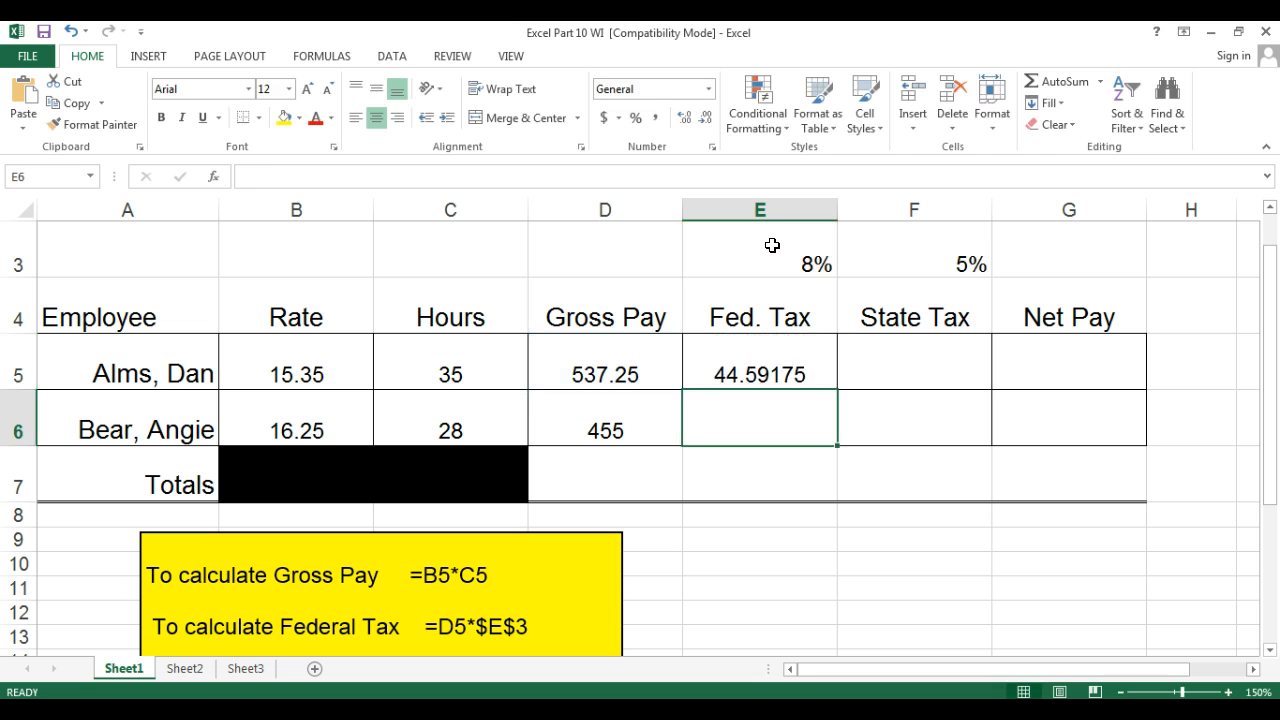
click(794, 349)
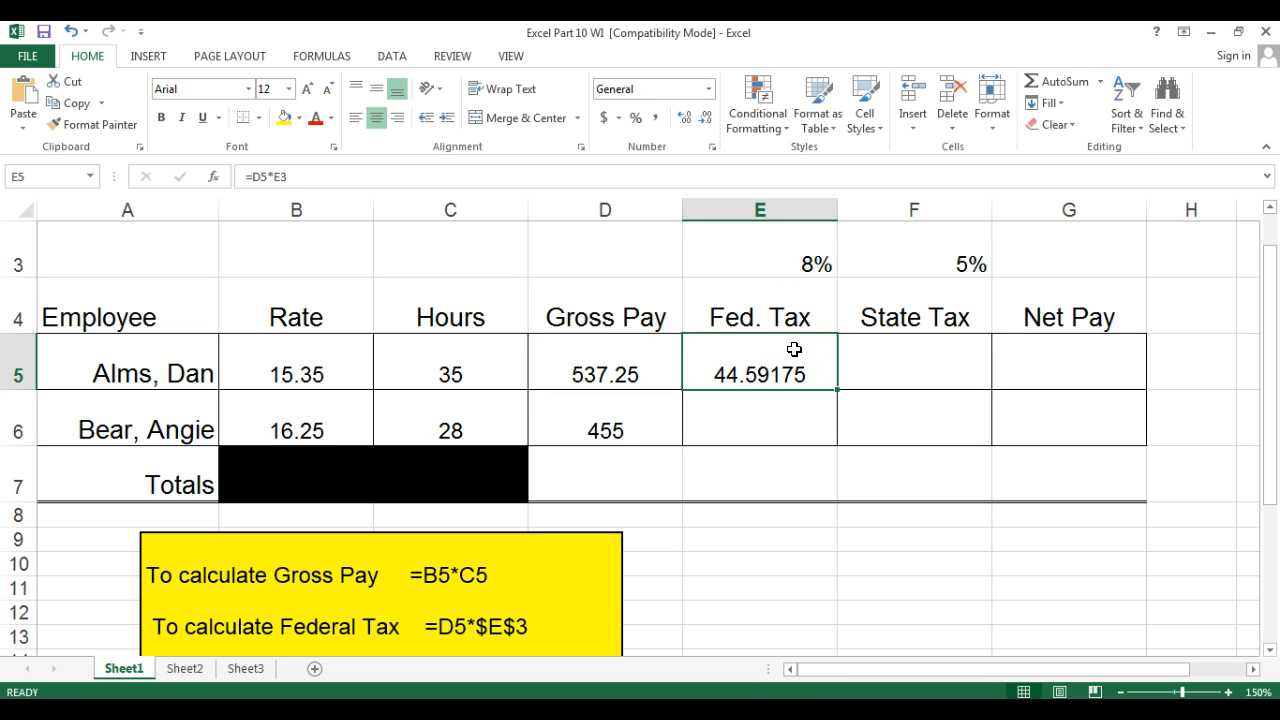
drag(837, 389, 831, 429)
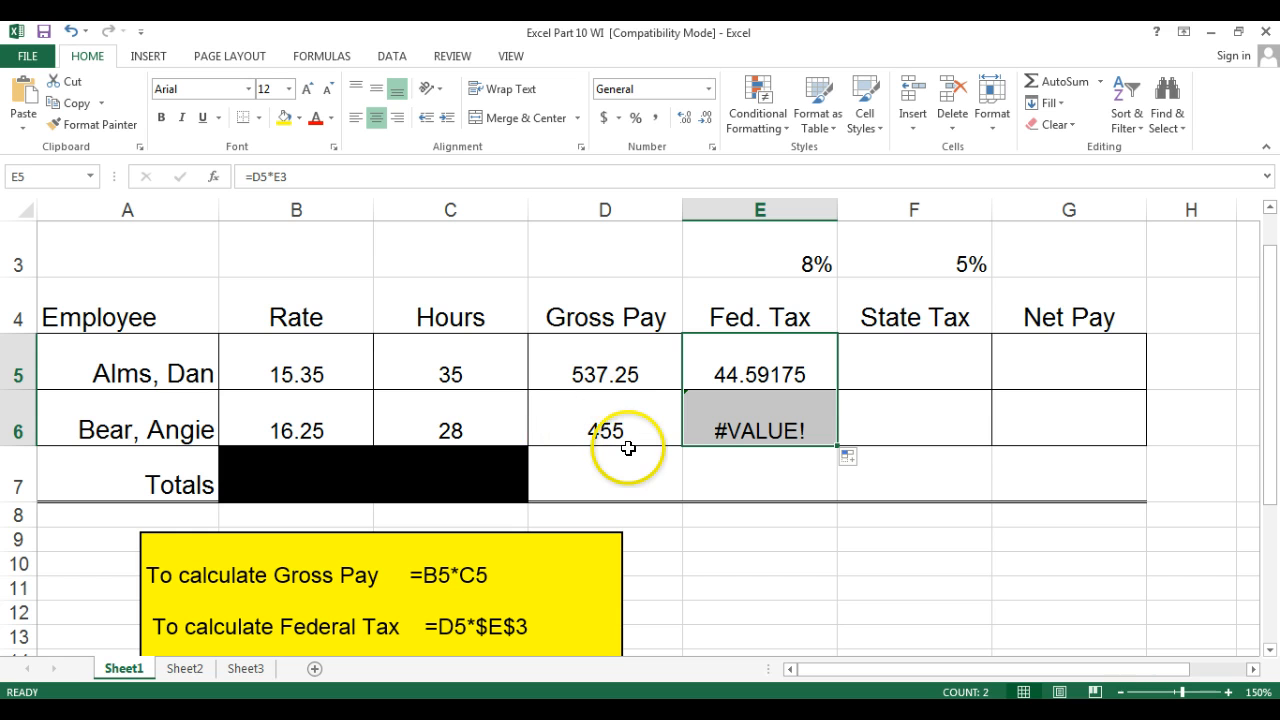
Re-enter the Federal Tax formula in E5 as =D5*$E$3 with an absolute reference to the 8% rate.
click(765, 249)
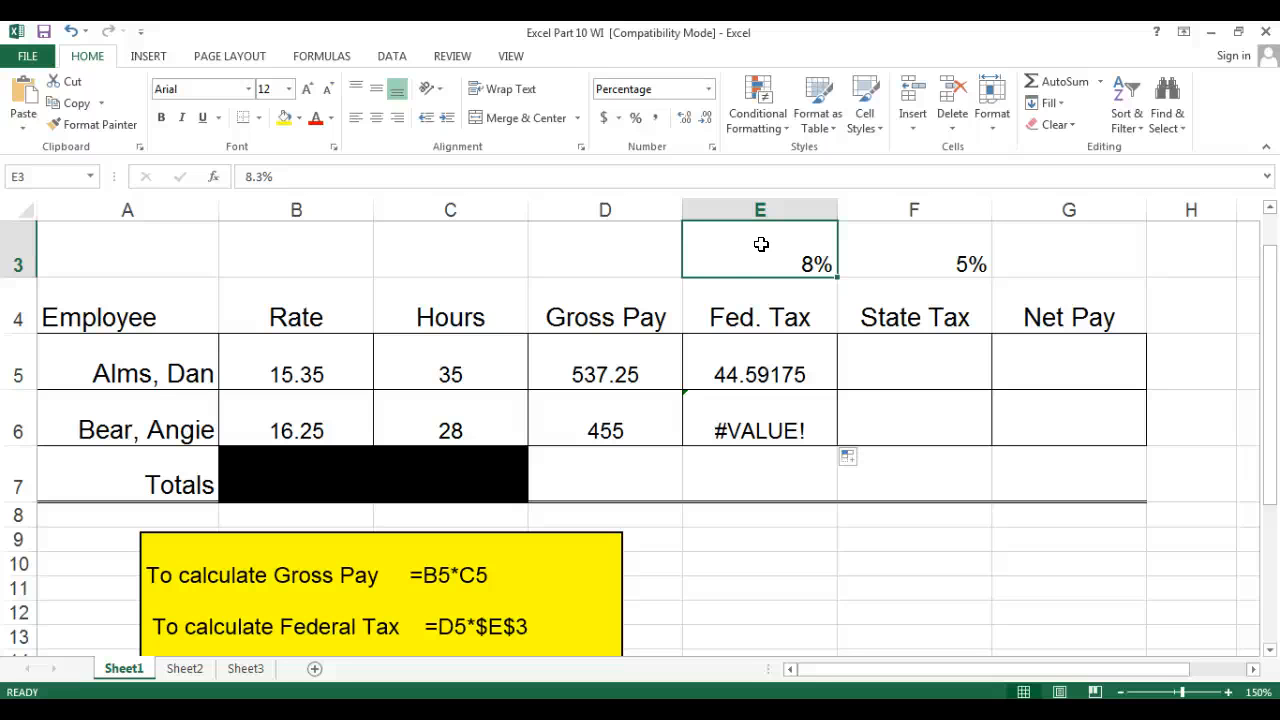
click(759, 373)
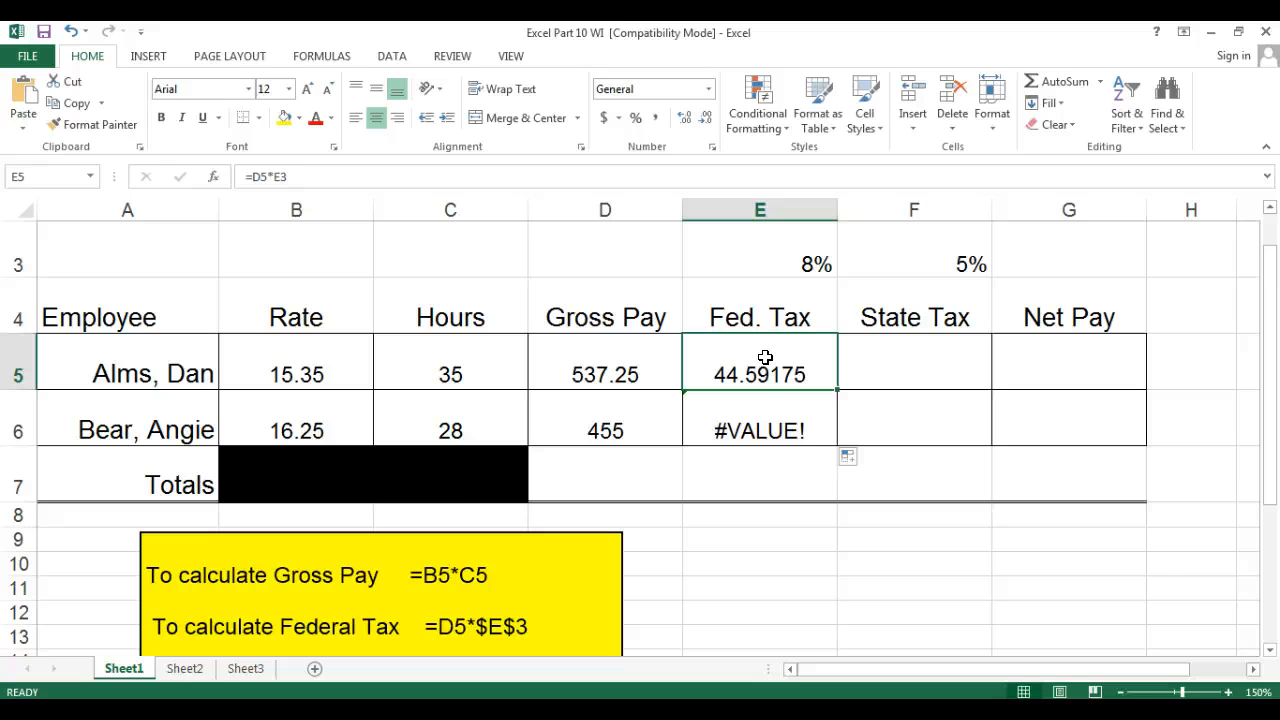
text(=)
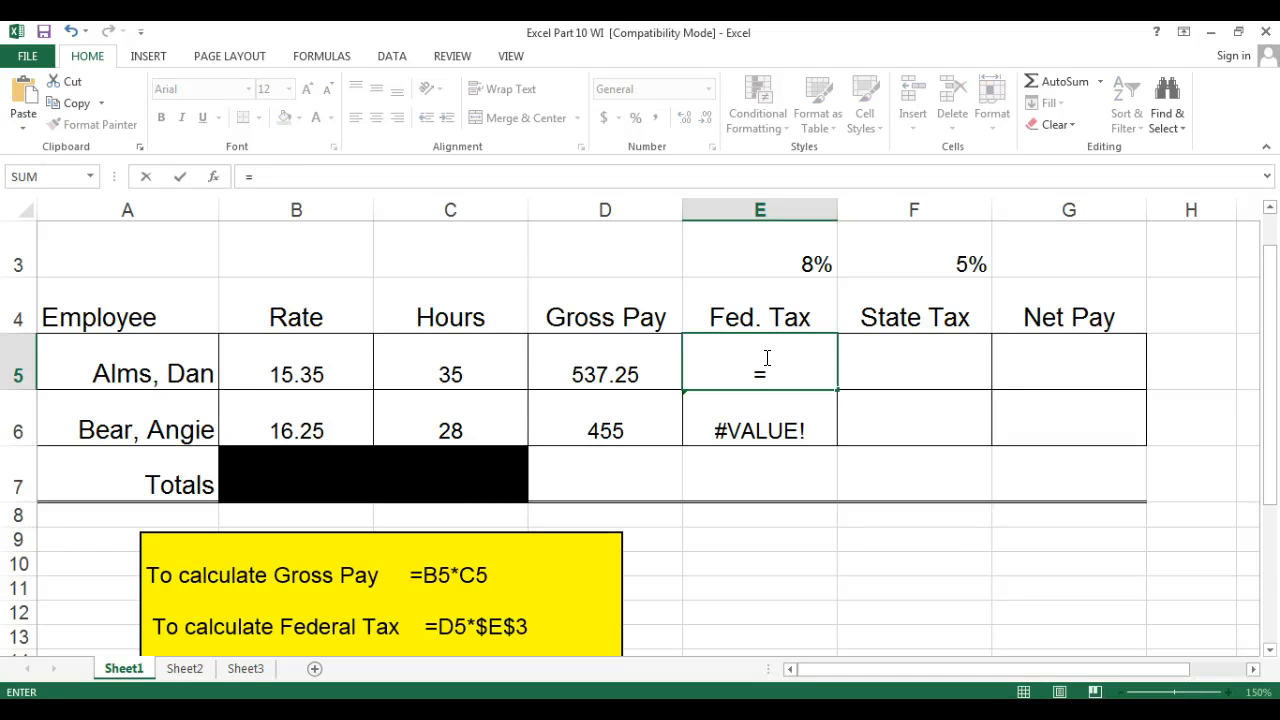
click(611, 353)
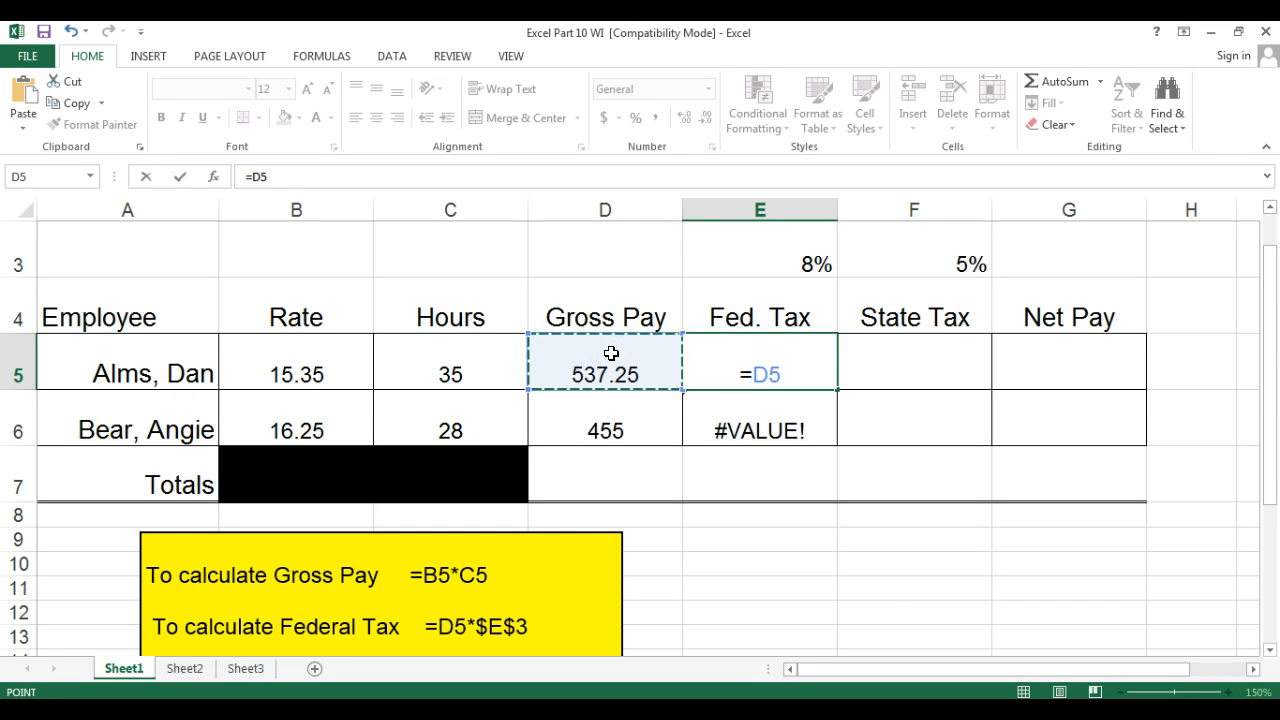
text(*)
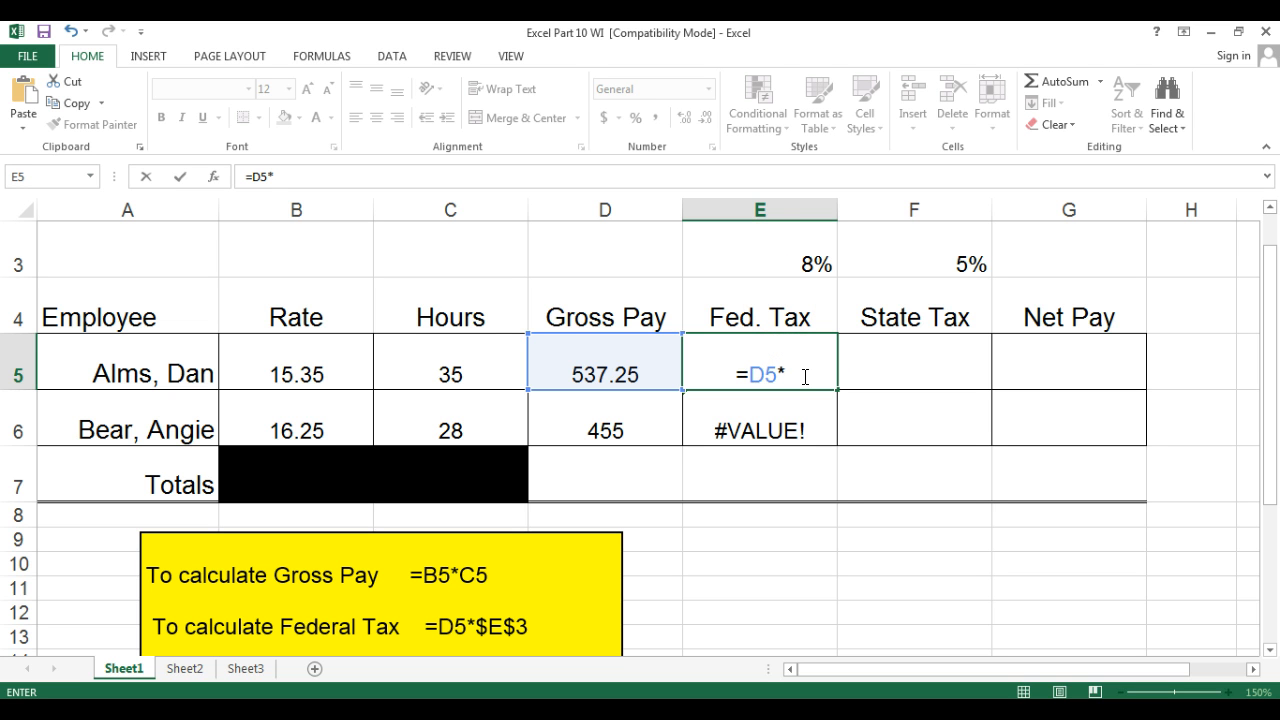
text($e)
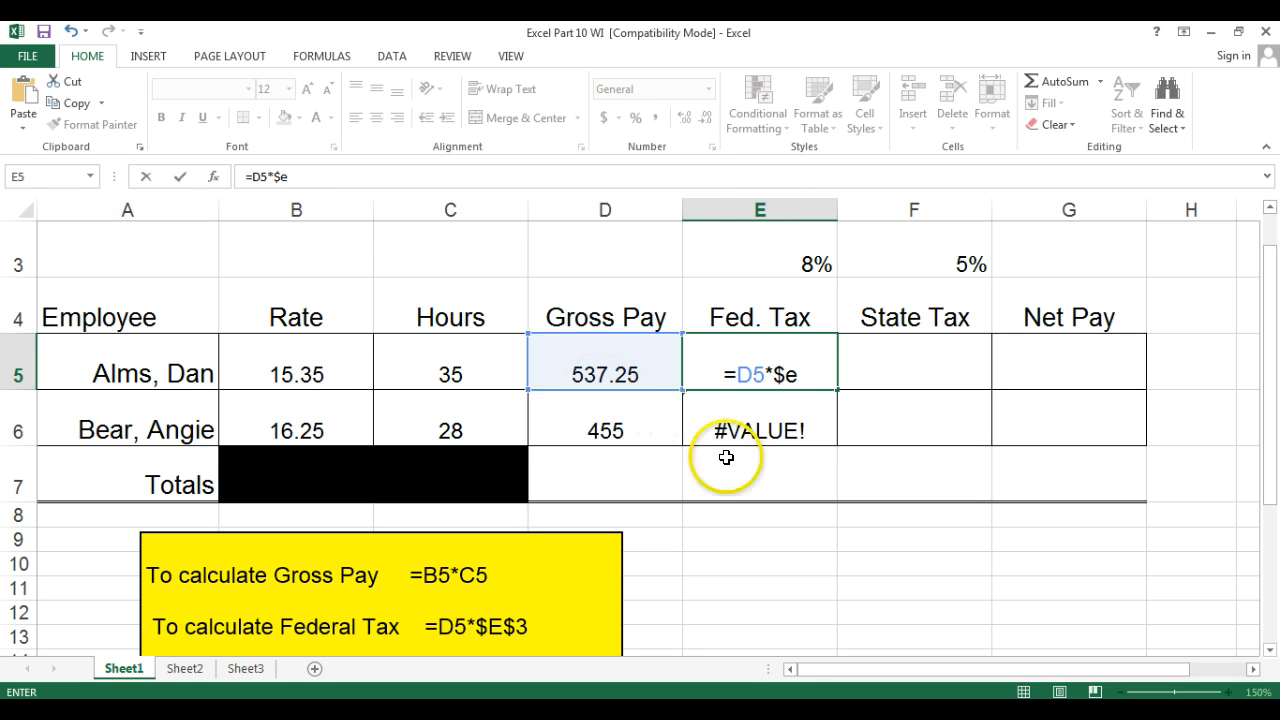
text($)
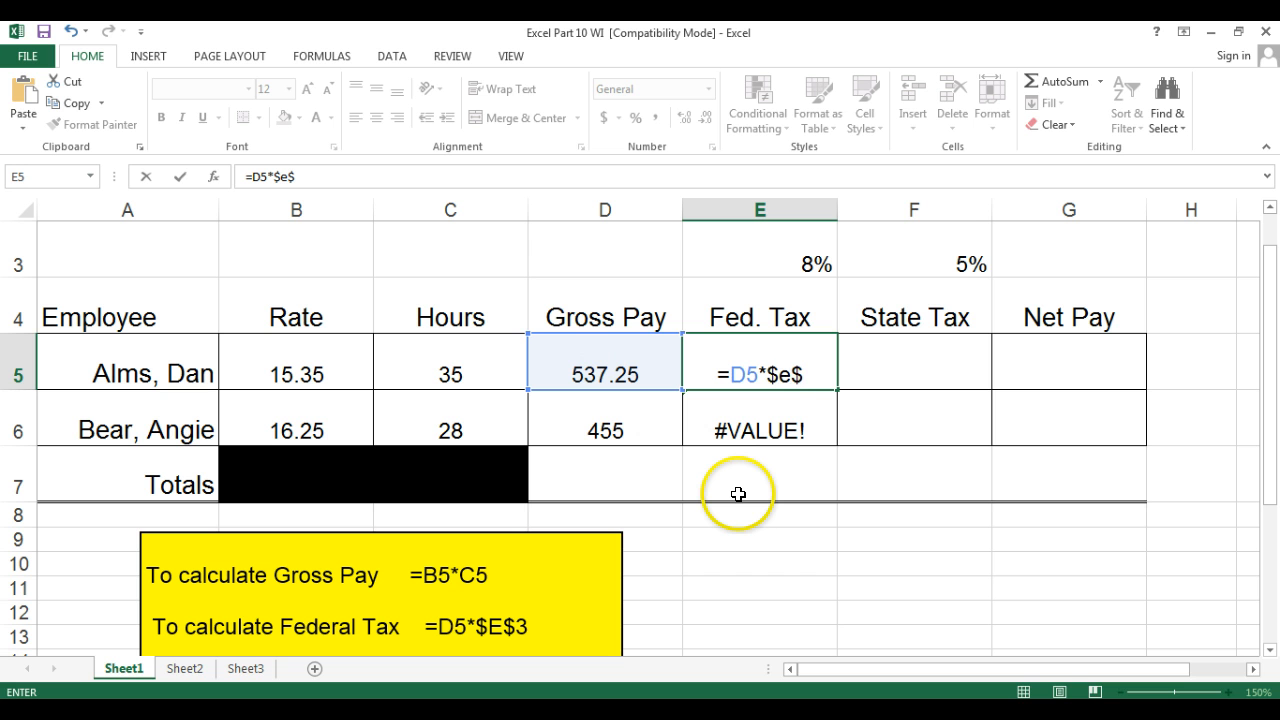
text(3)
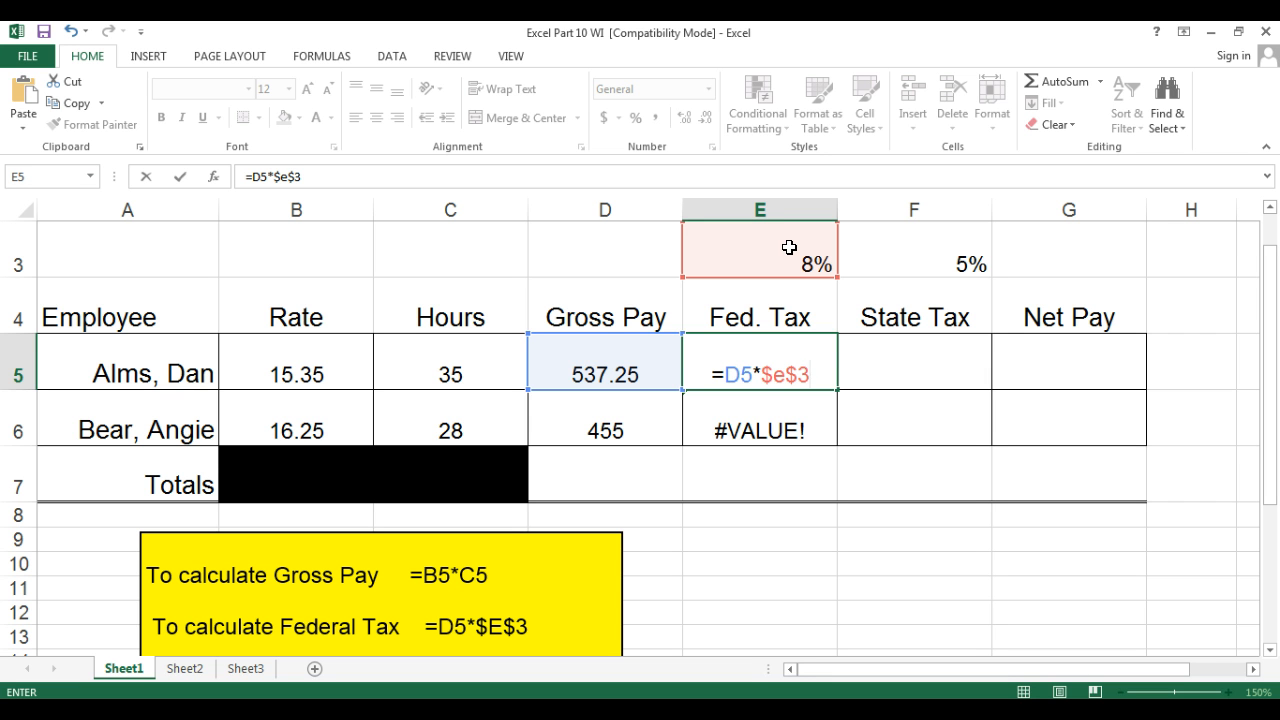
key(Return)
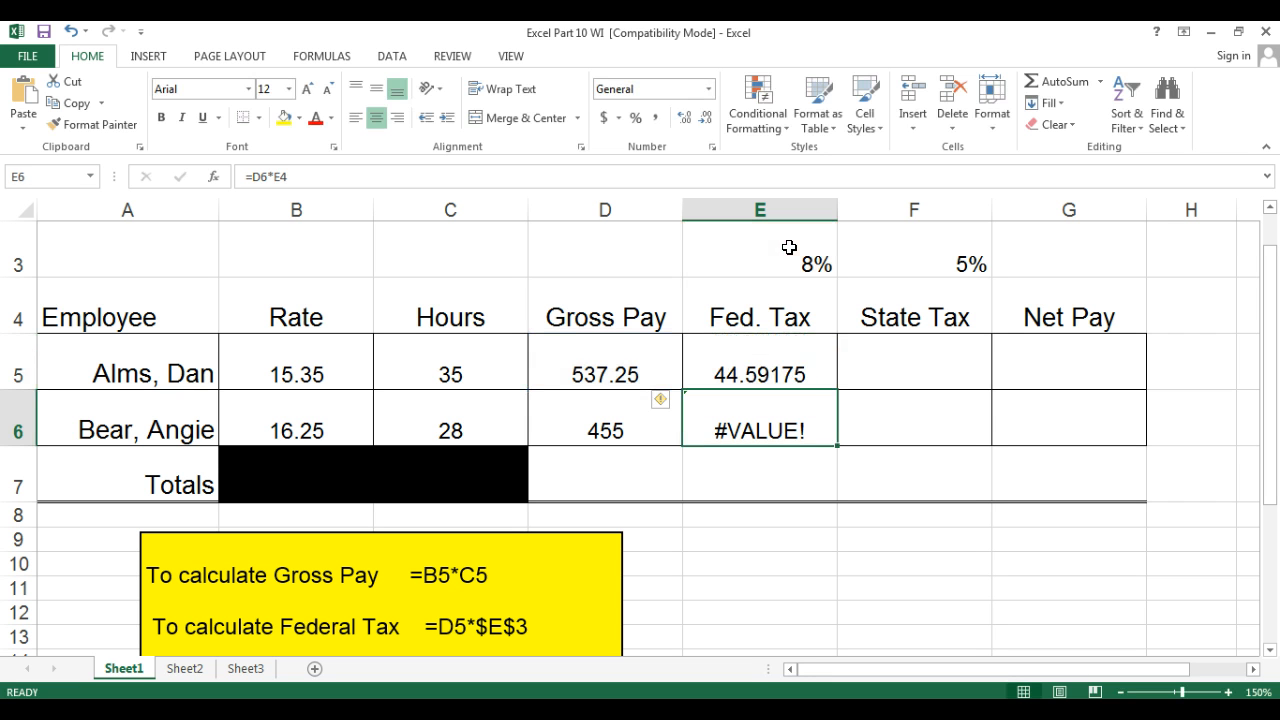
Fill the Federal Tax formula down to E6 and review the formulas in E5 and E6.
click(790, 358)
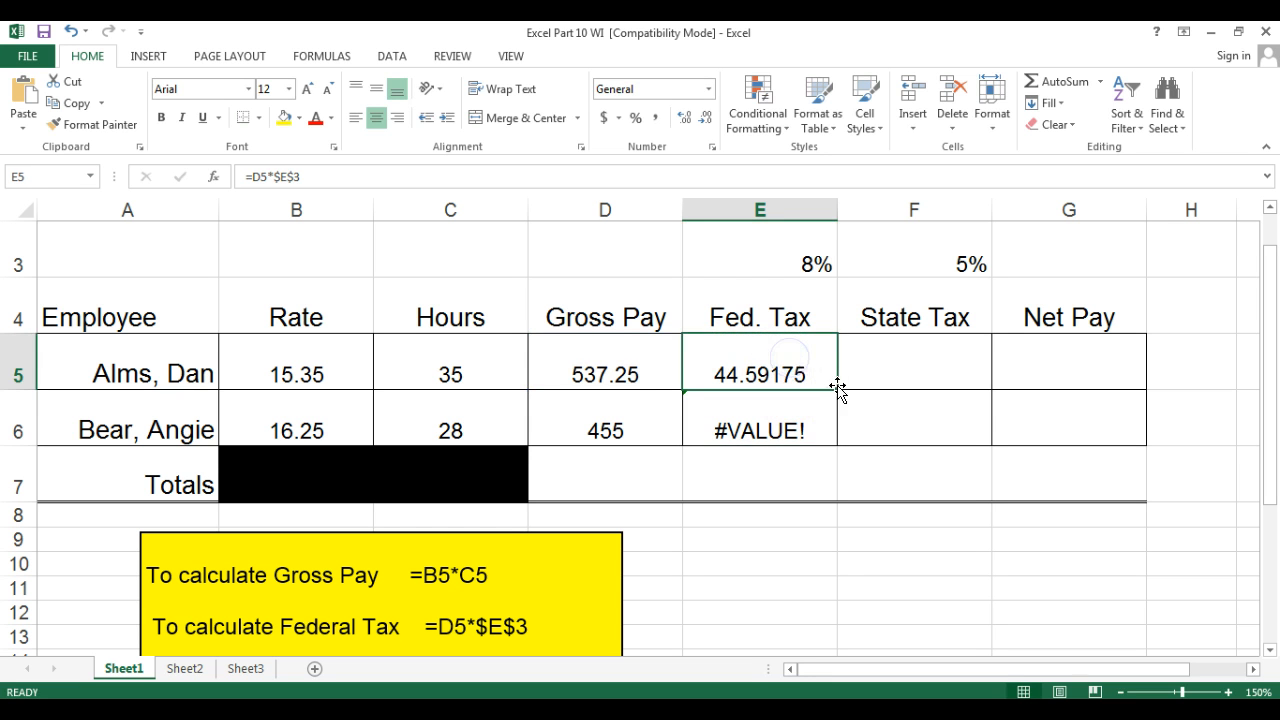
drag(836, 389, 833, 430)
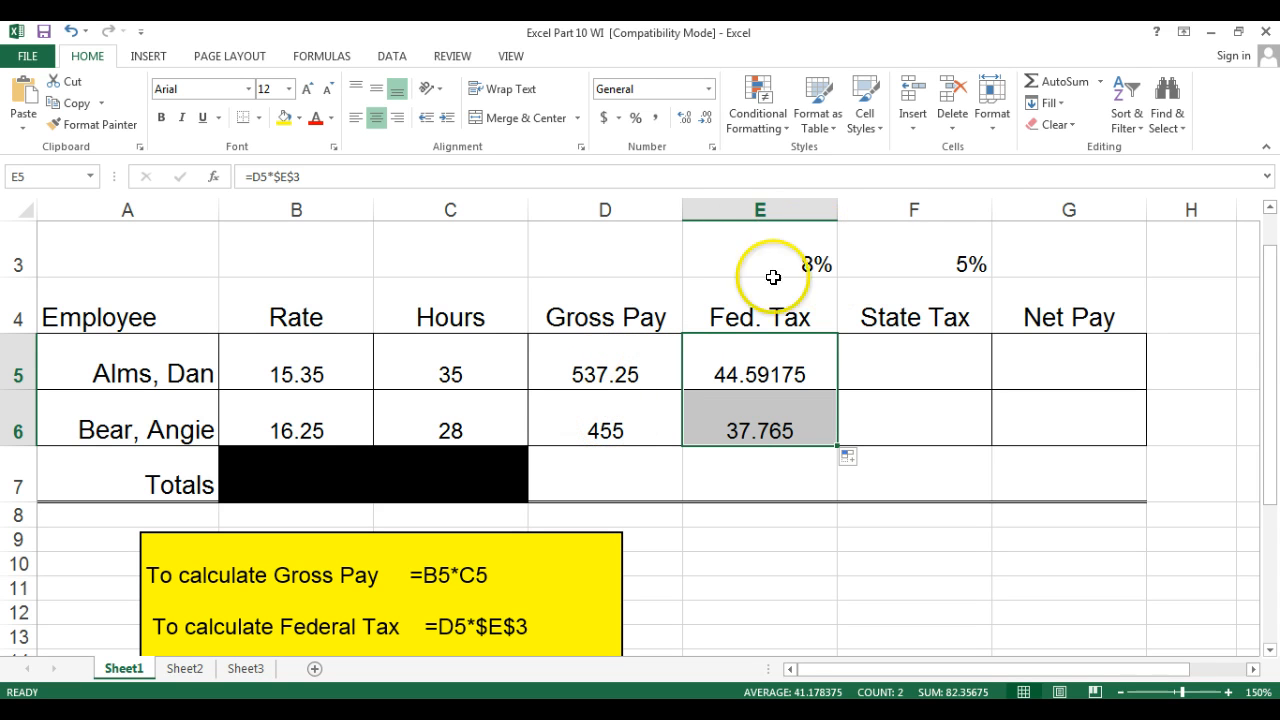
click(770, 357)
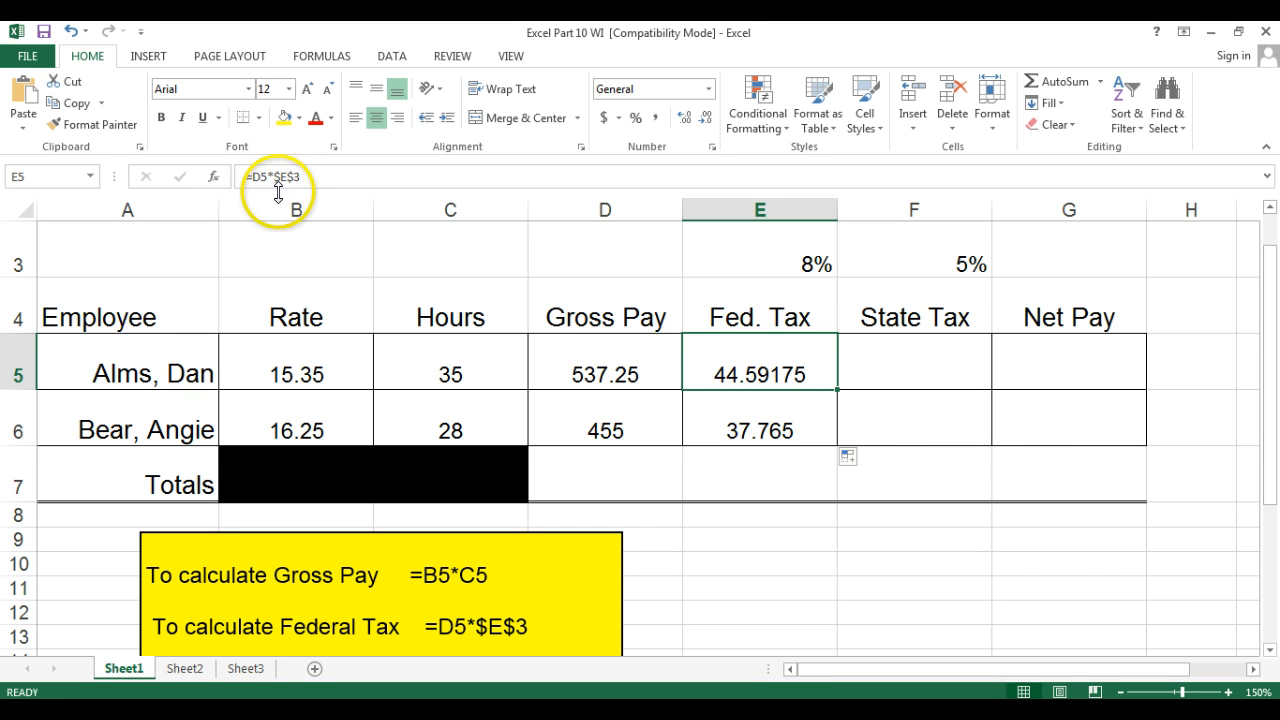
click(752, 418)
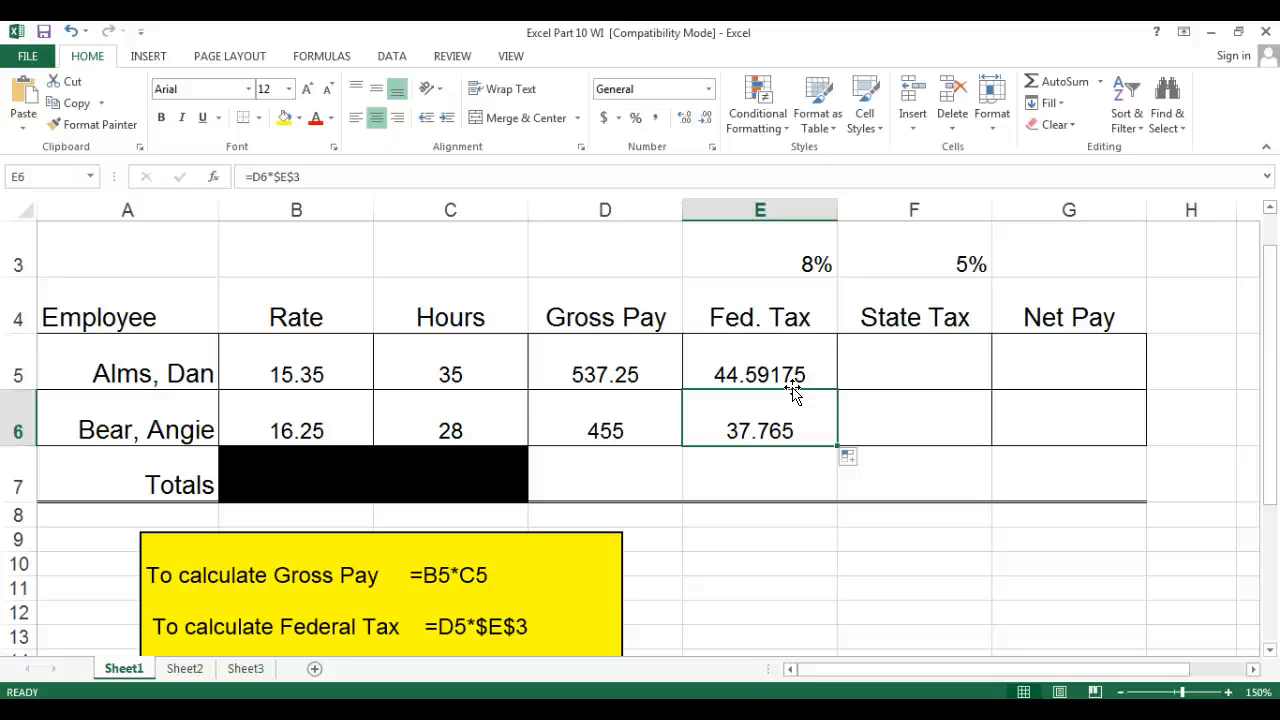
Enter the State Tax formula =D5*$F$3 in F5 with an absolute reference to the 5% rate and fill it down to F6.
click(920, 363)
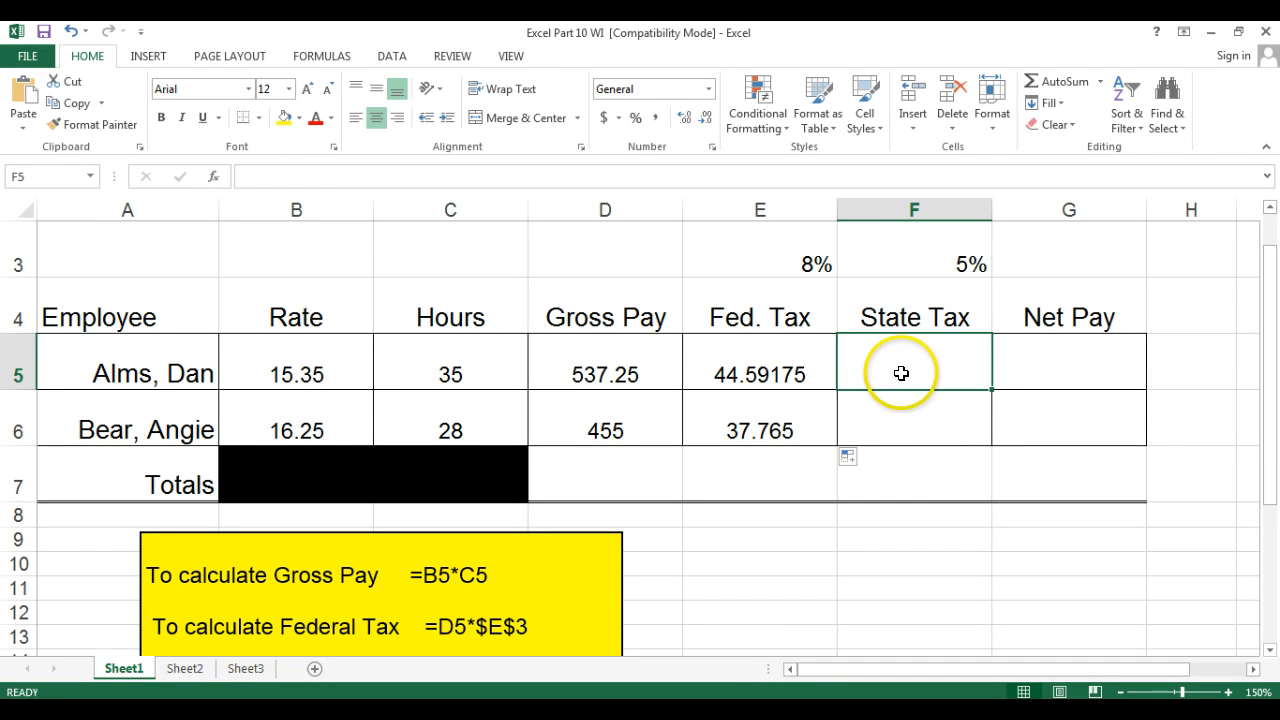
text(=)
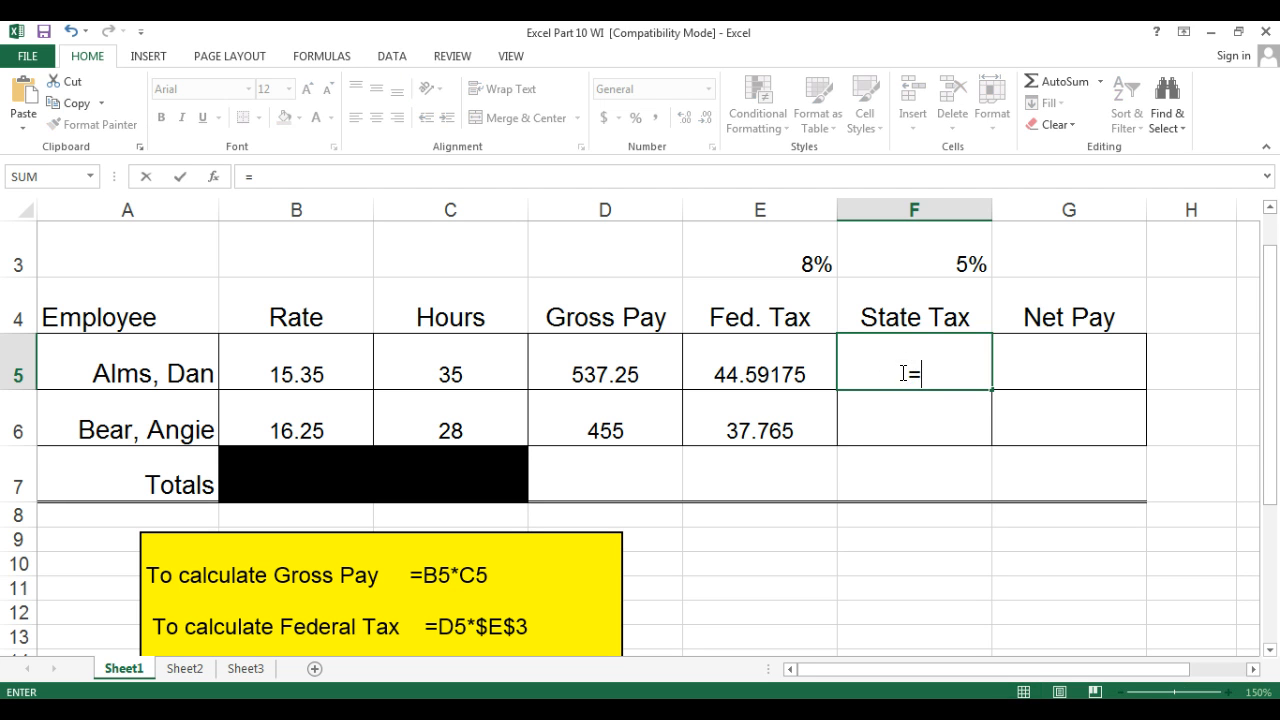
click(616, 356)
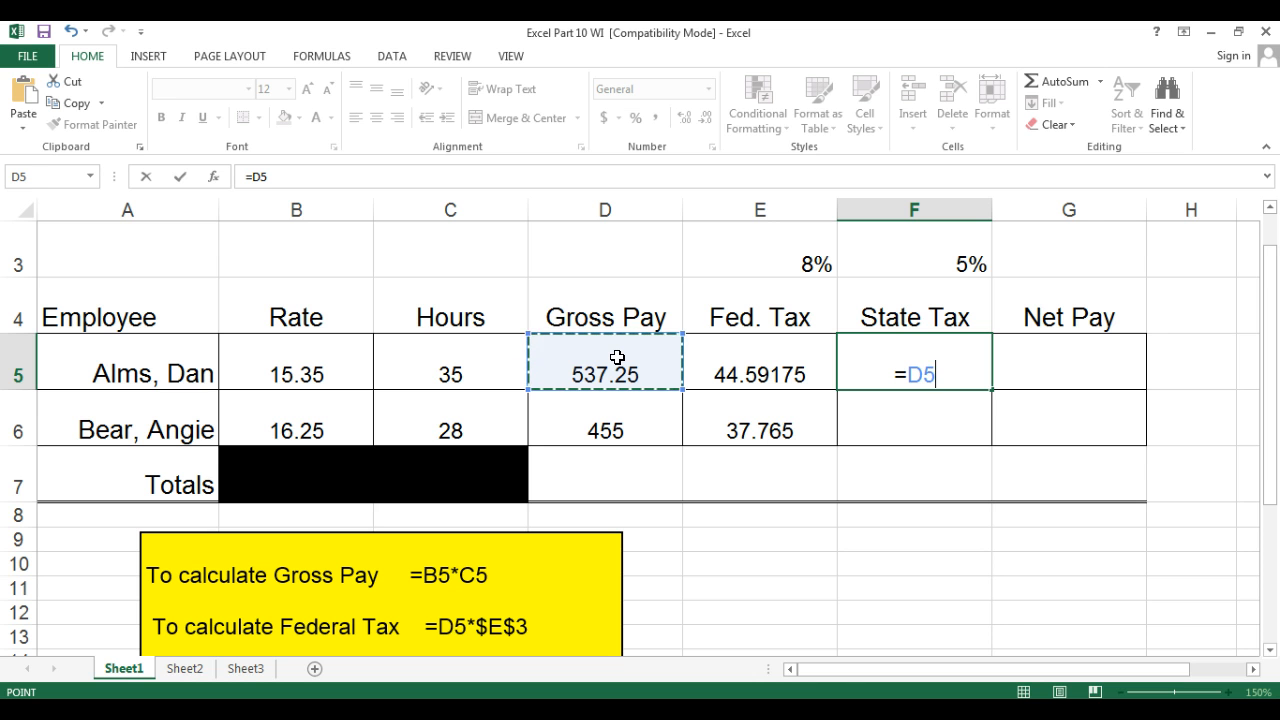
text(*)
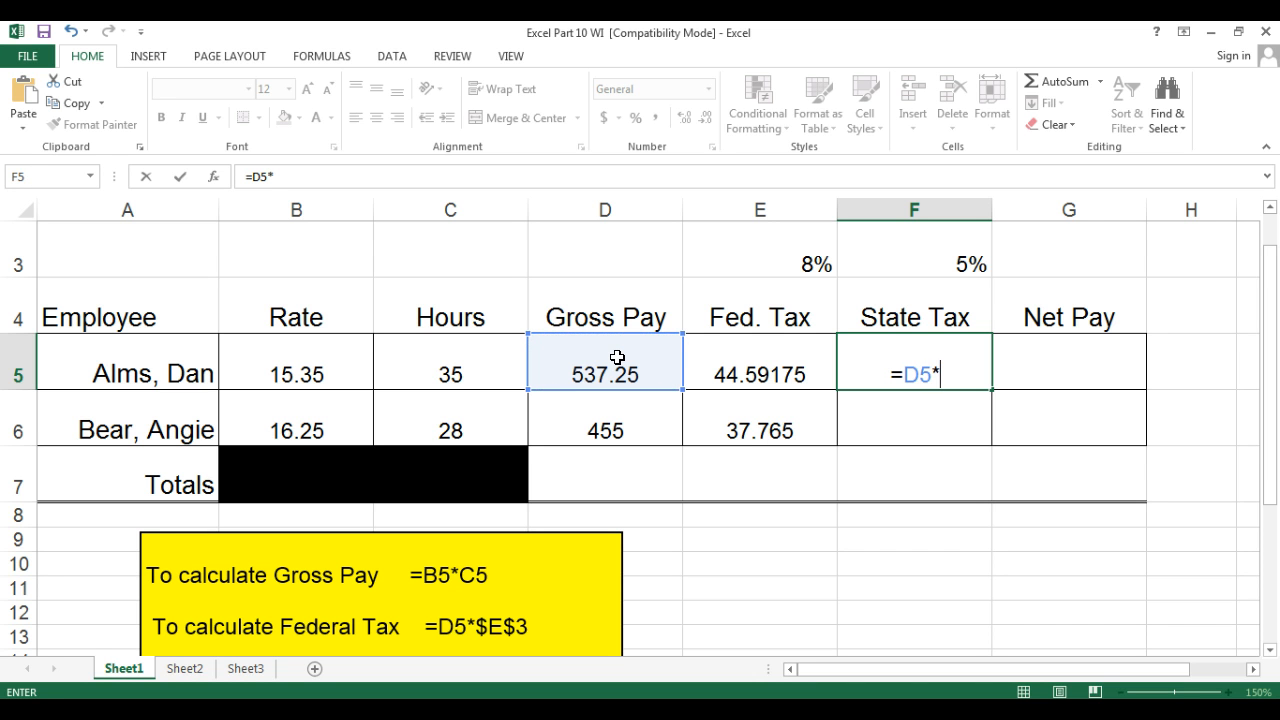
click(955, 264)
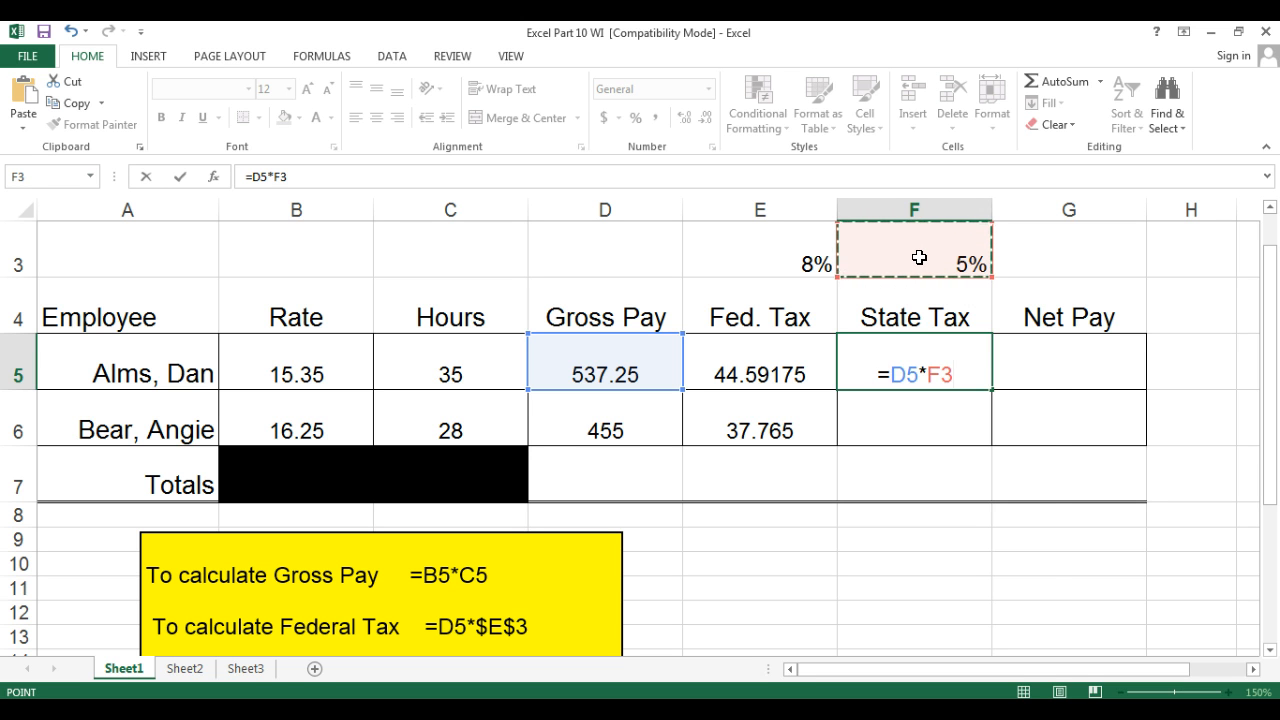
key(BackSpace)
key(BackSpace)
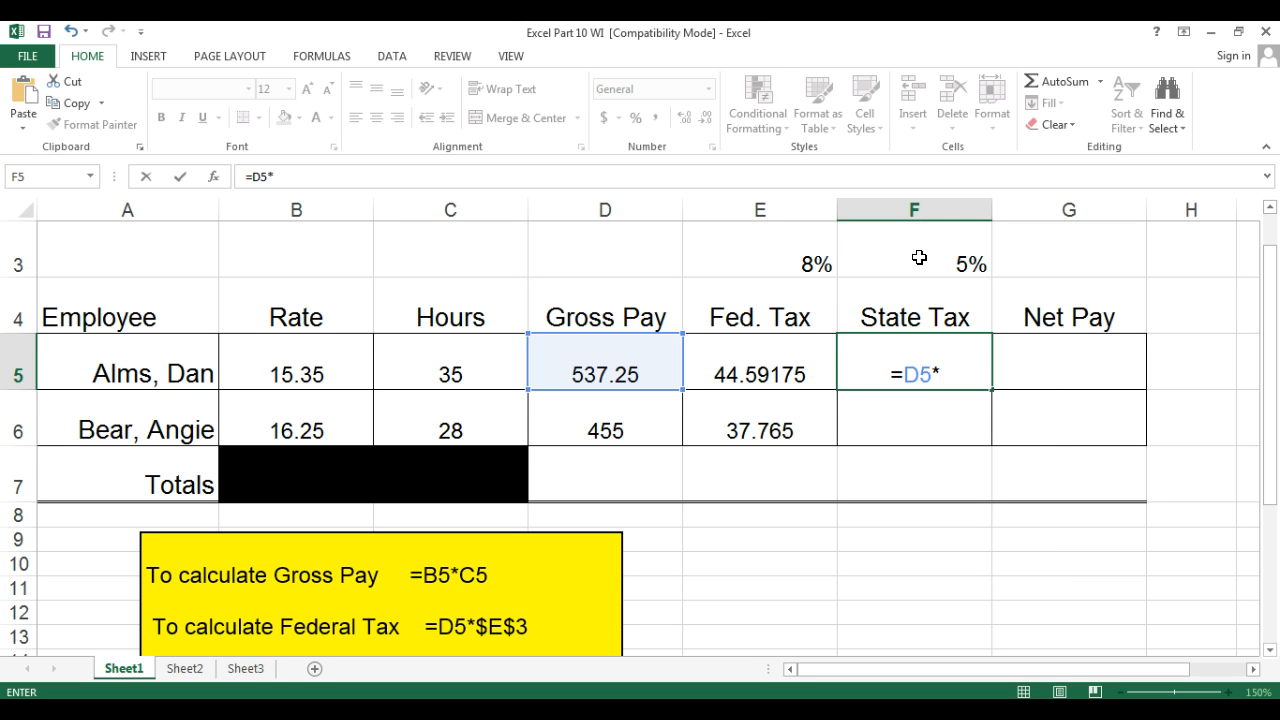
text($f)
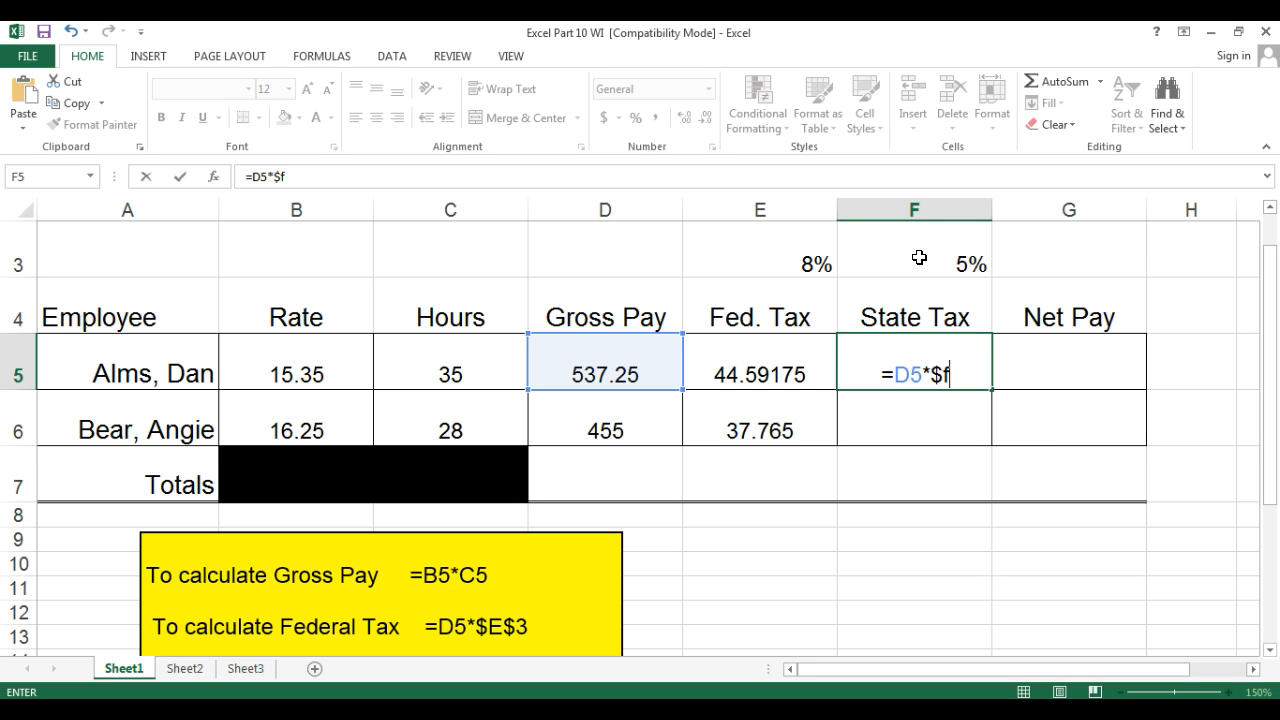
text($3)
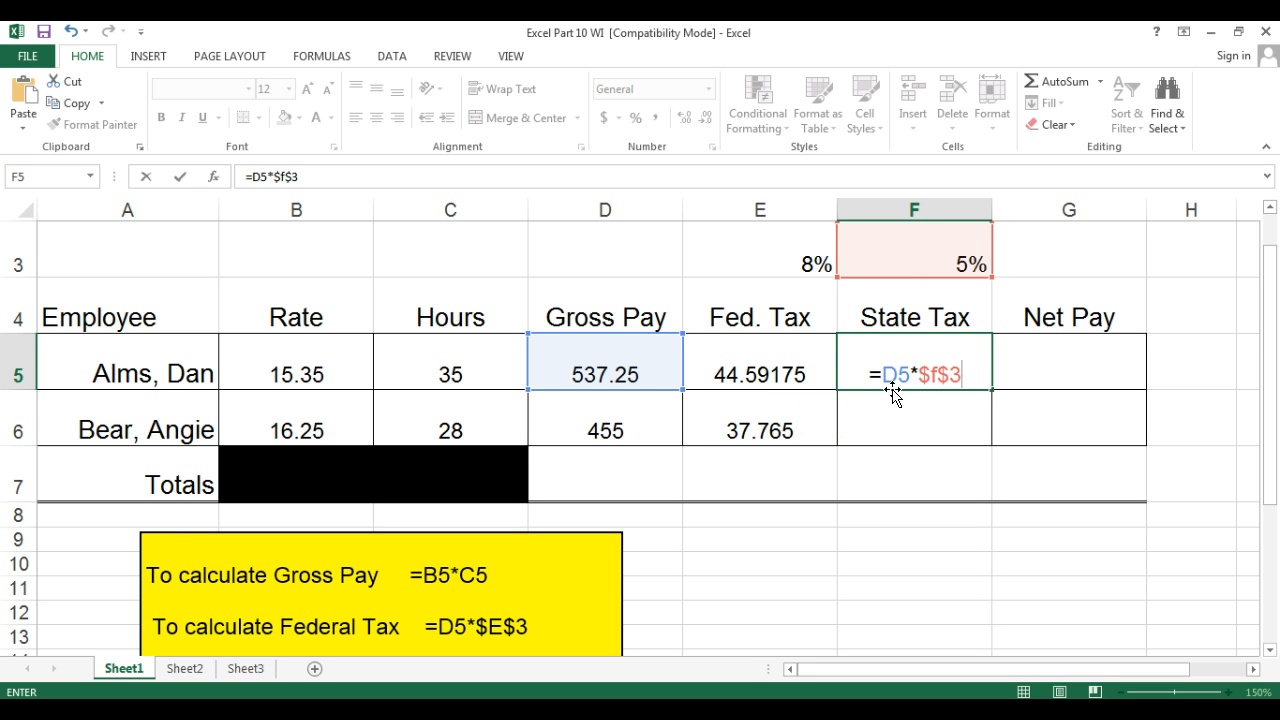
key(Return)
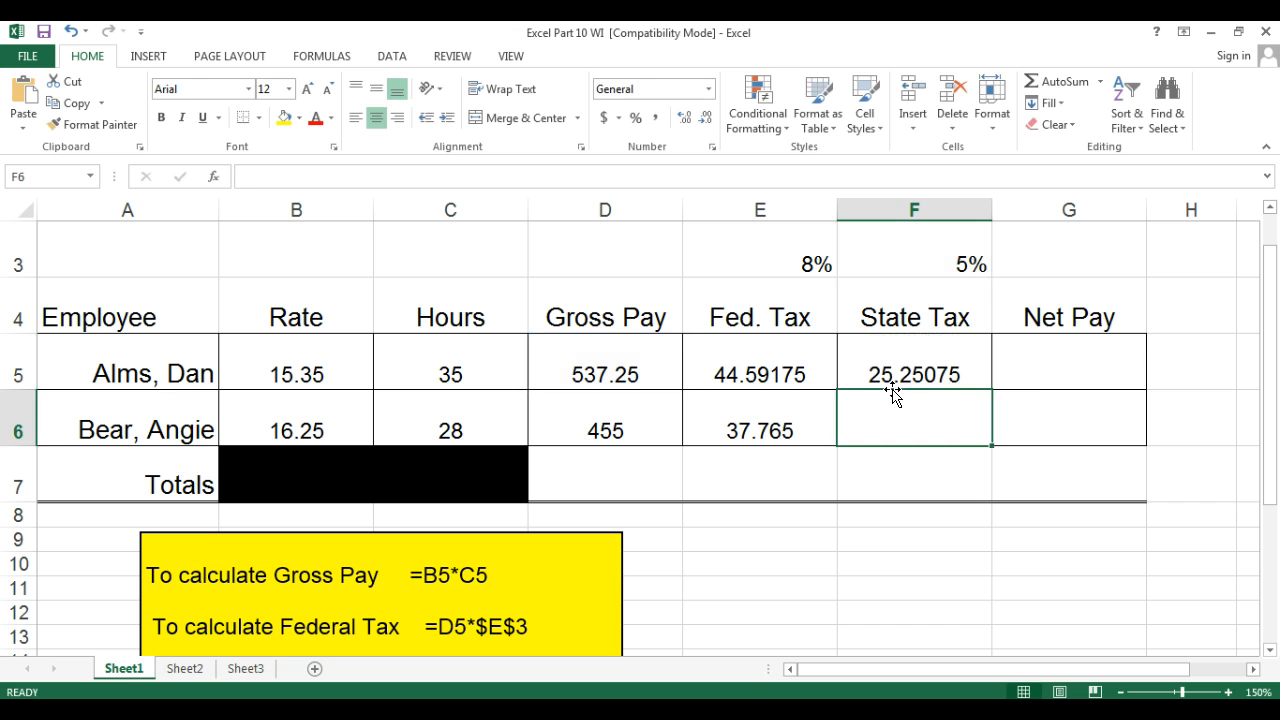
click(900, 371)
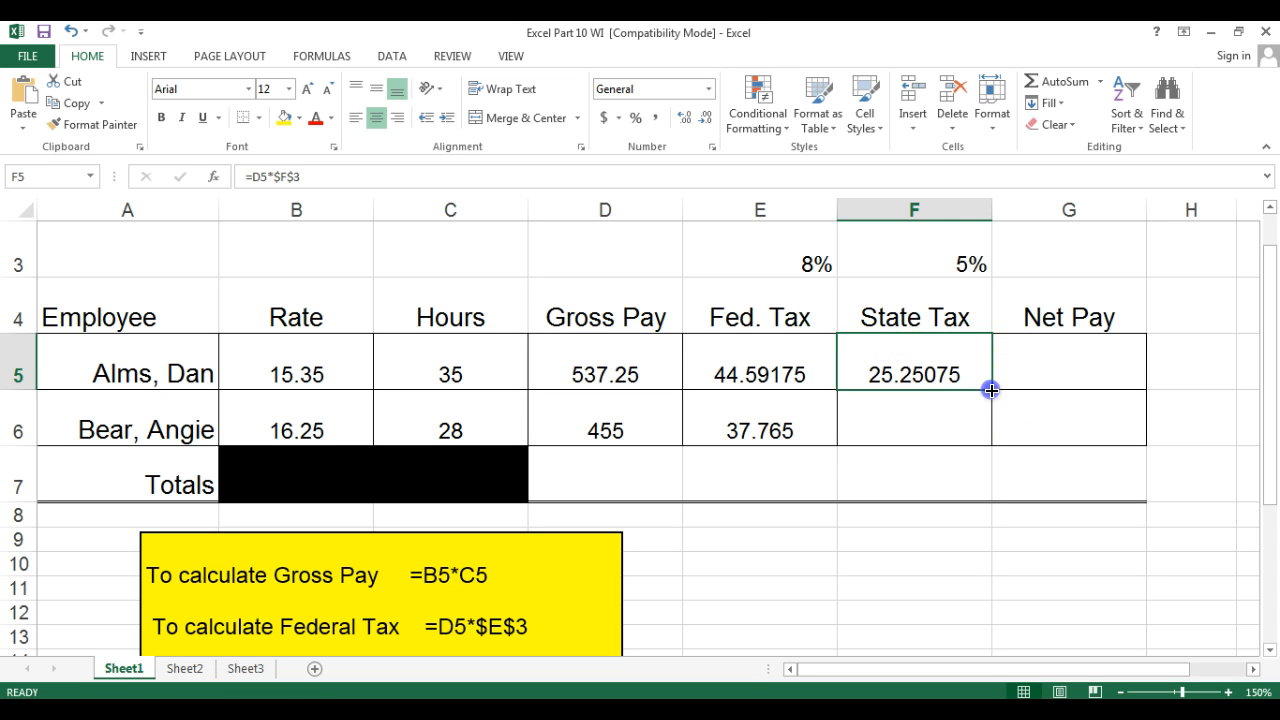
drag(991, 390, 983, 432)
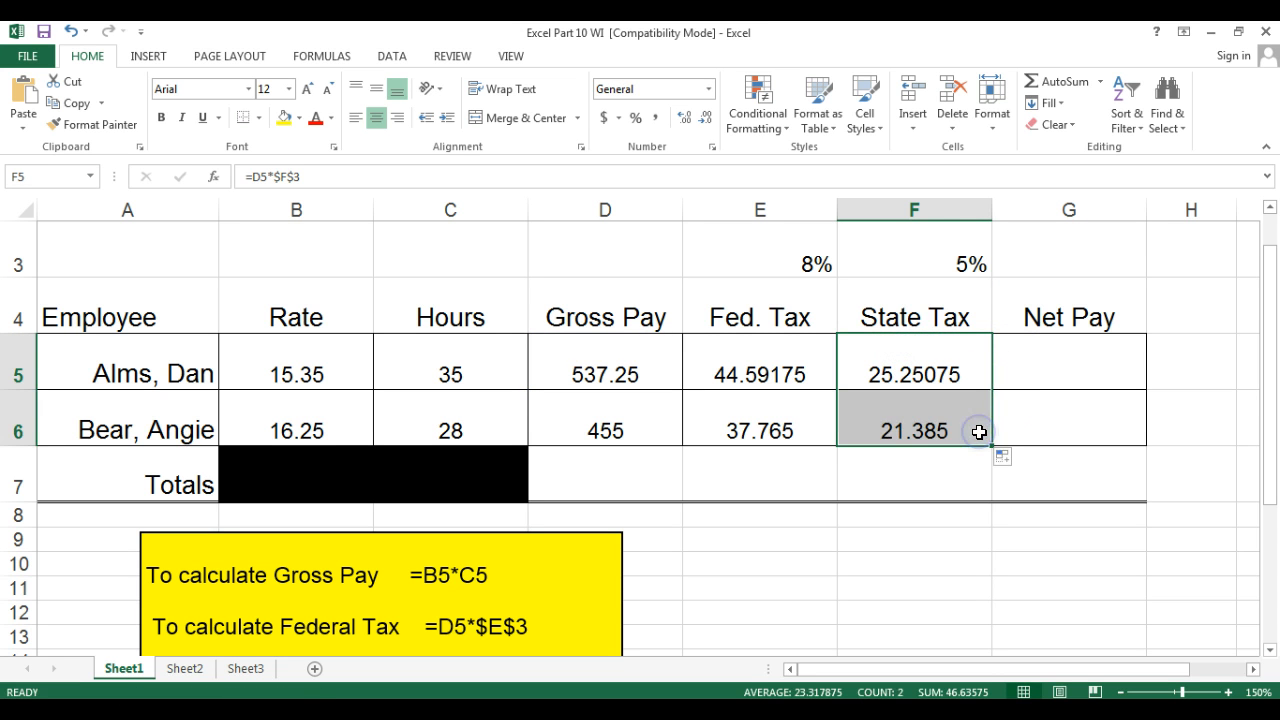
Enter the Net Pay formula =D5-E5-F5 in G5 and fill it down to G6.
click(1070, 348)
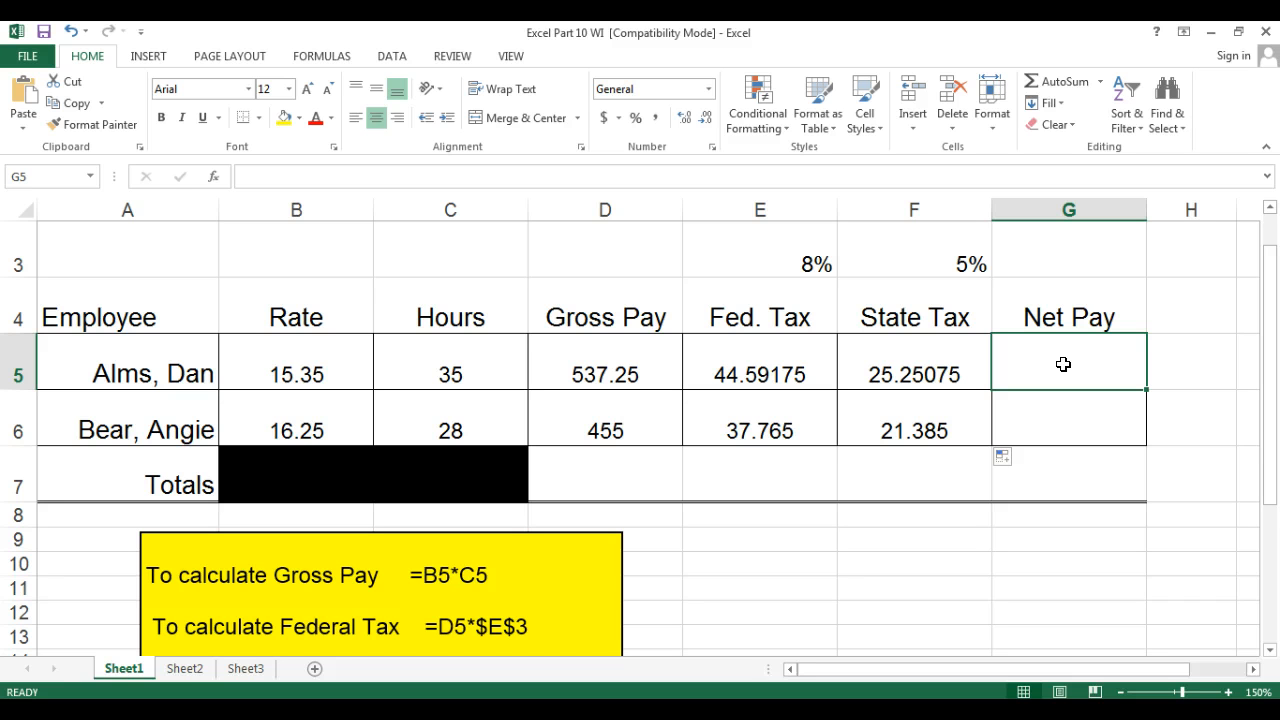
text(=)
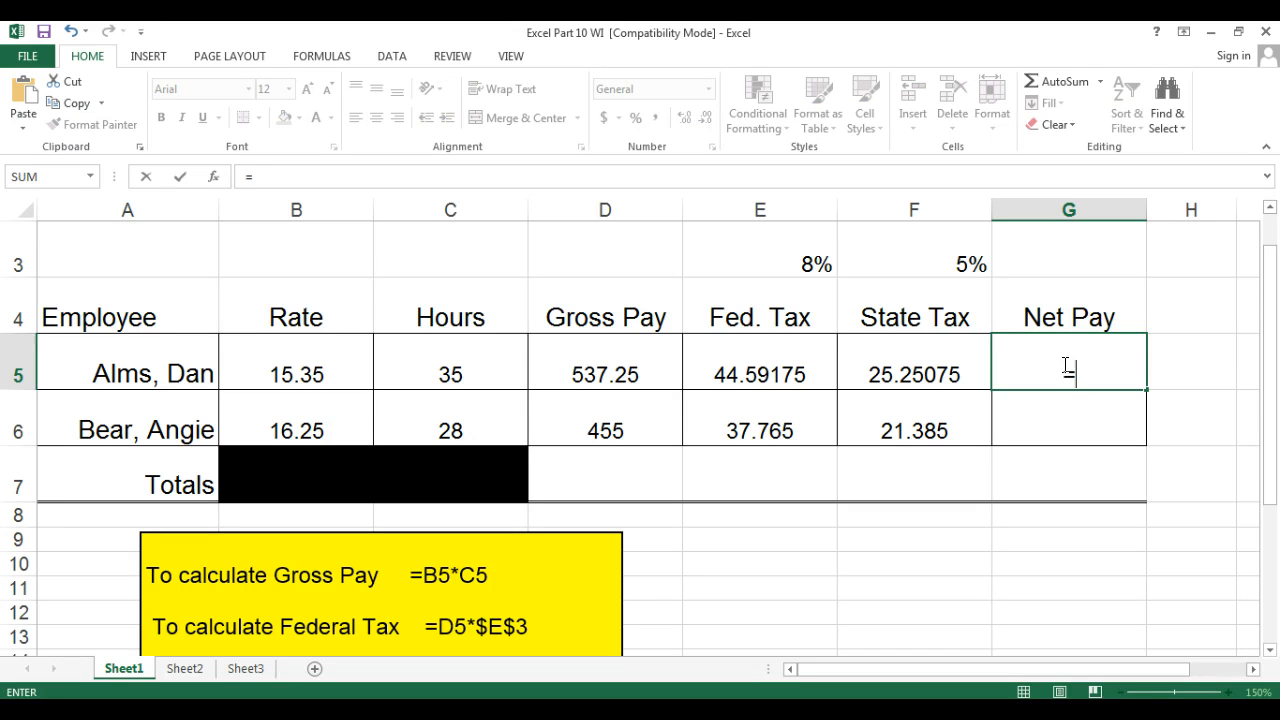
click(597, 366)
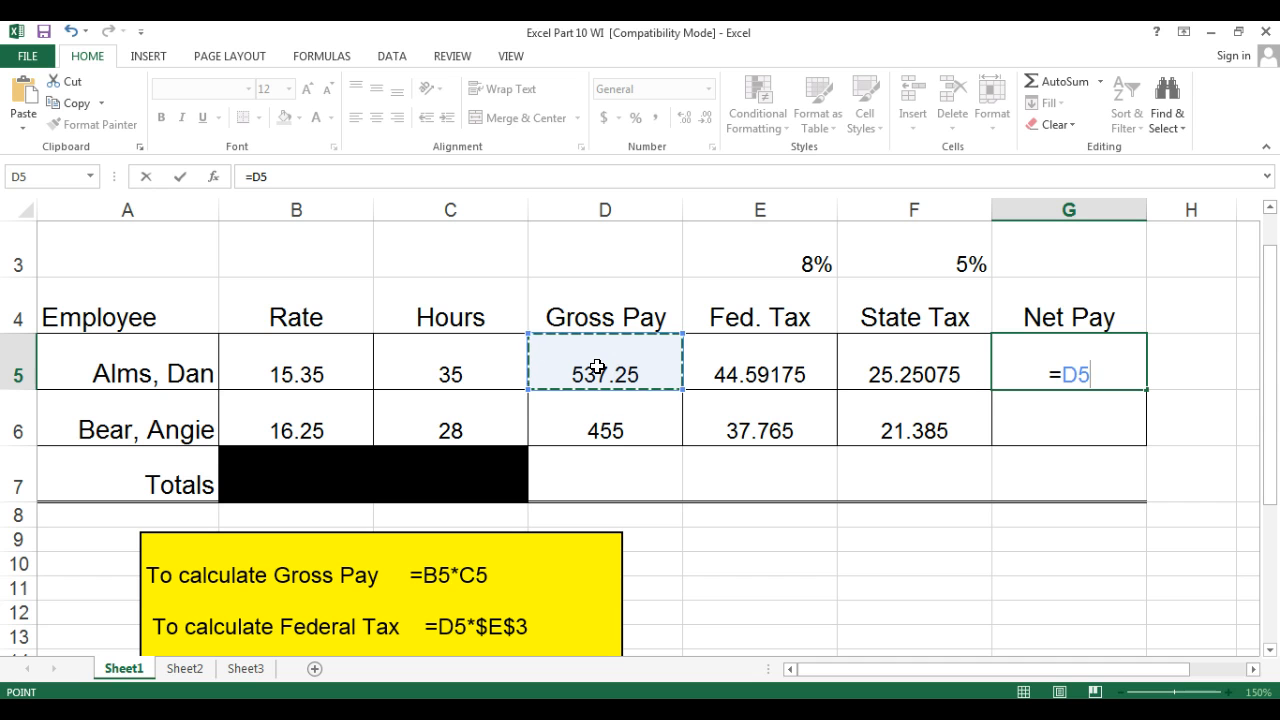
text(-)
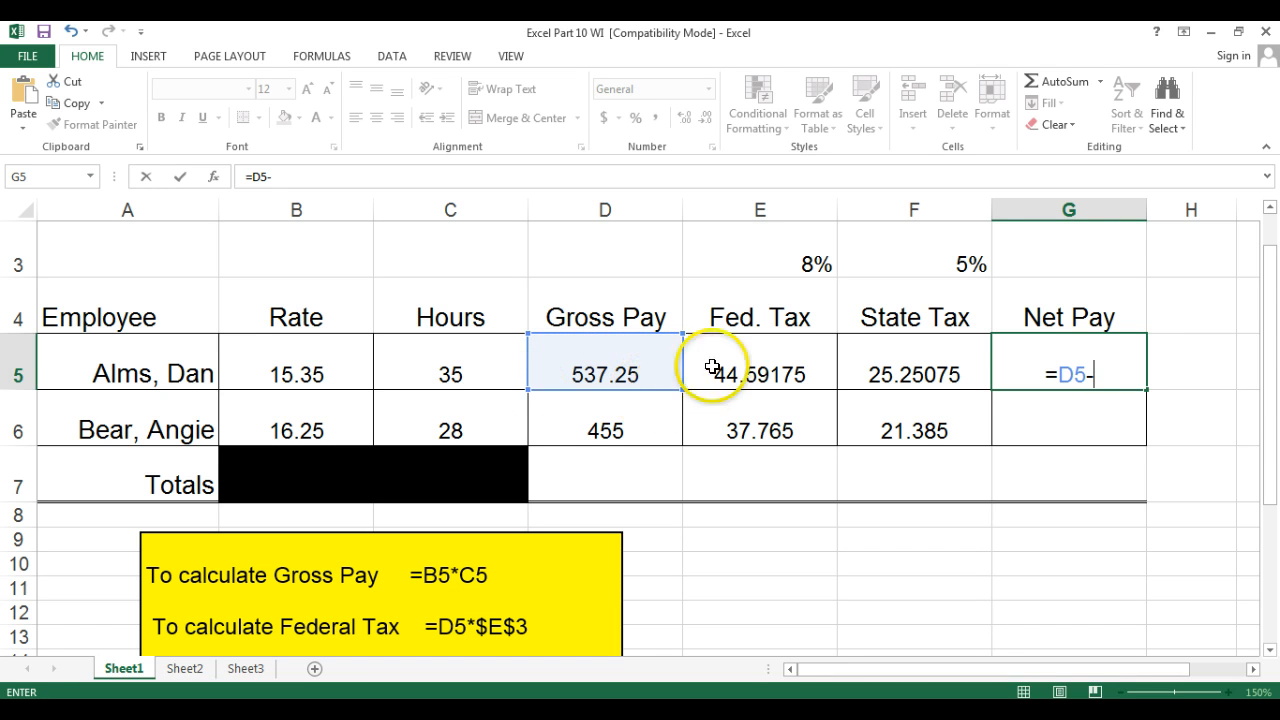
click(734, 342)
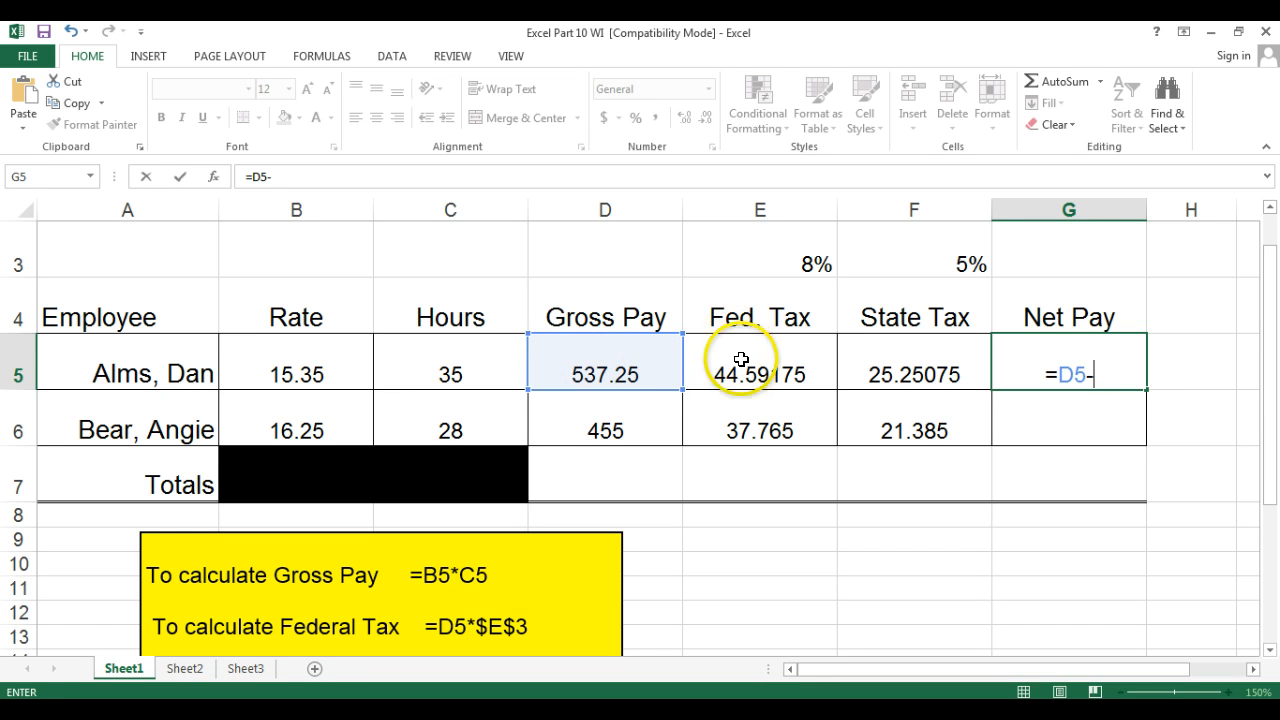
click(738, 356)
text(-)
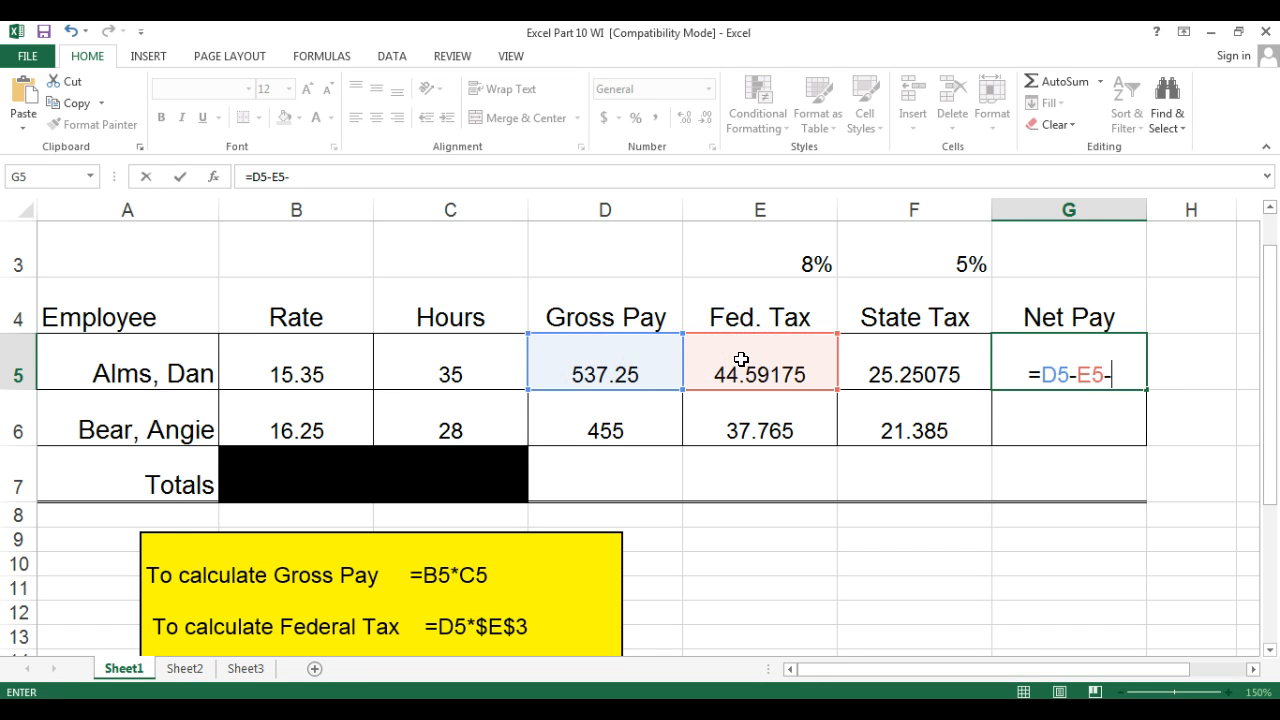
click(932, 372)
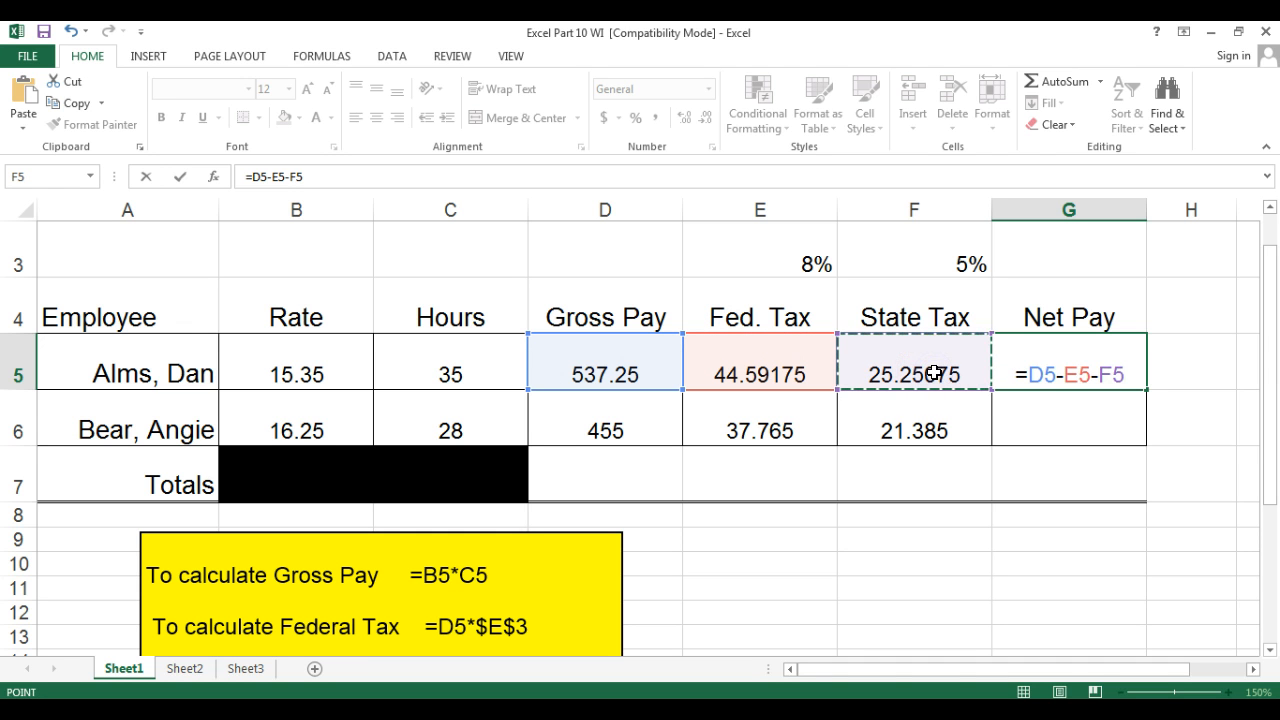
click(1066, 370)
key(Return)
click(1130, 375)
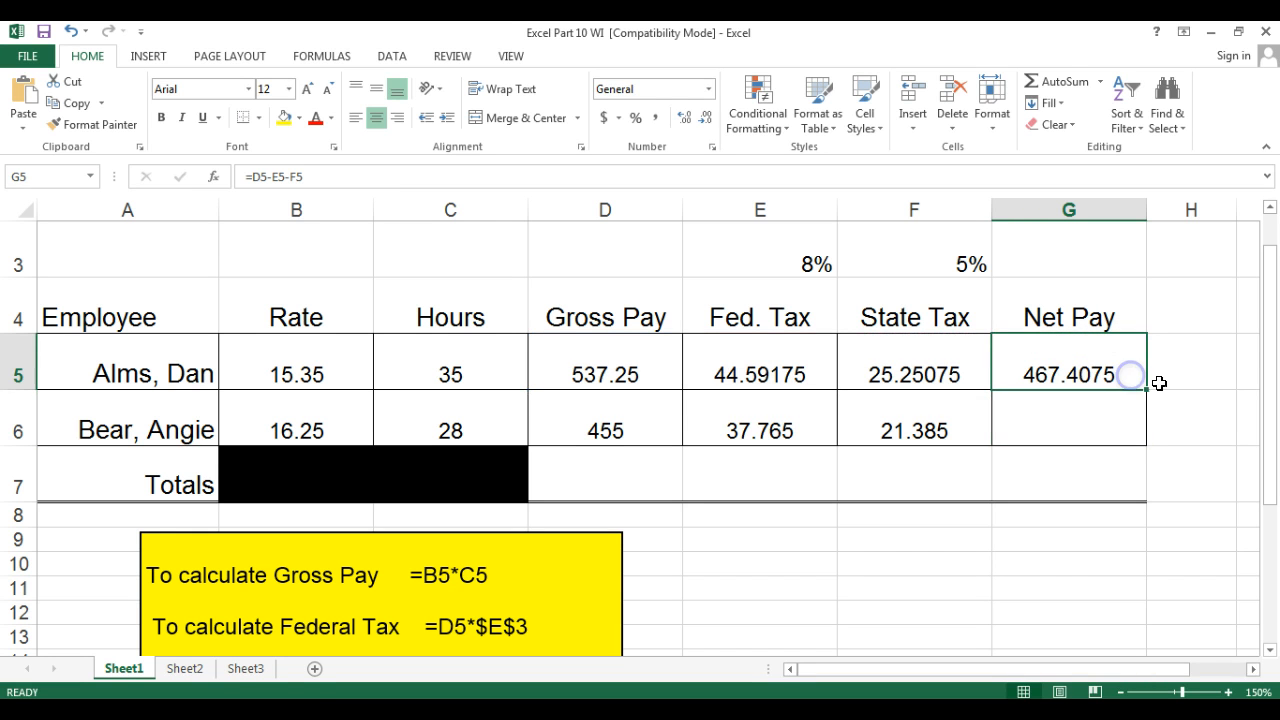
drag(1145, 388, 1145, 428)
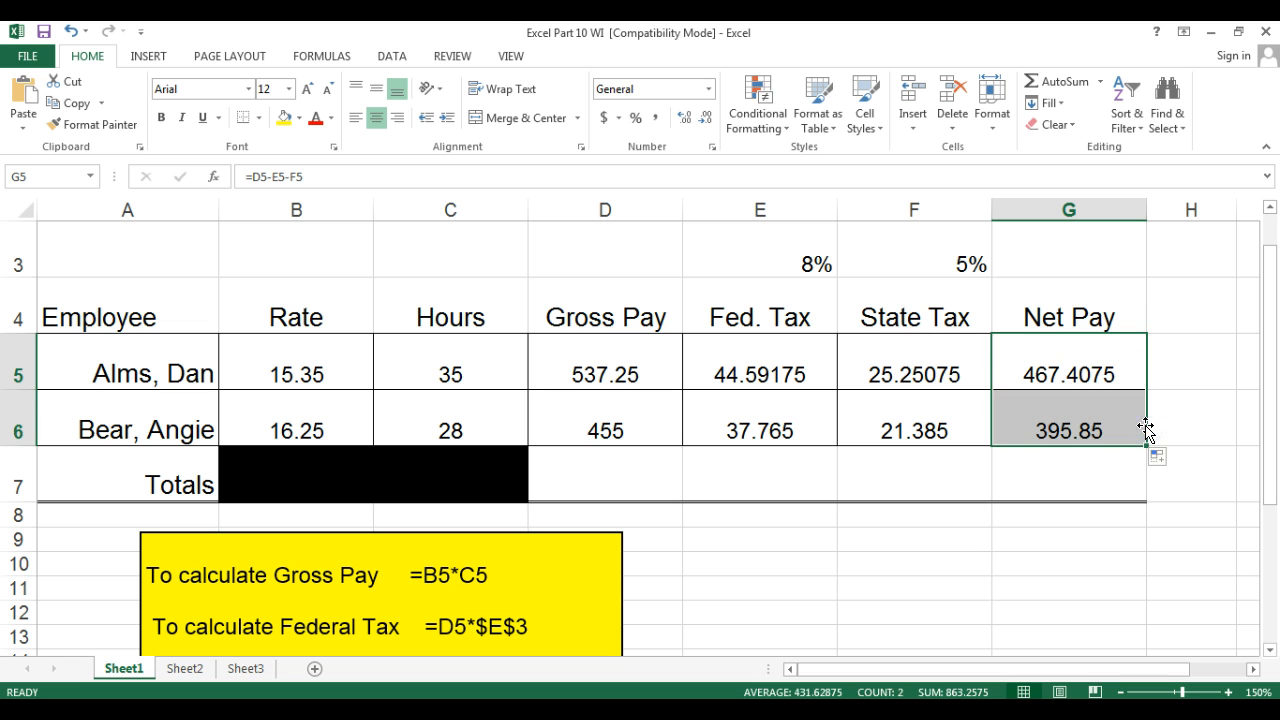
click(1135, 368)
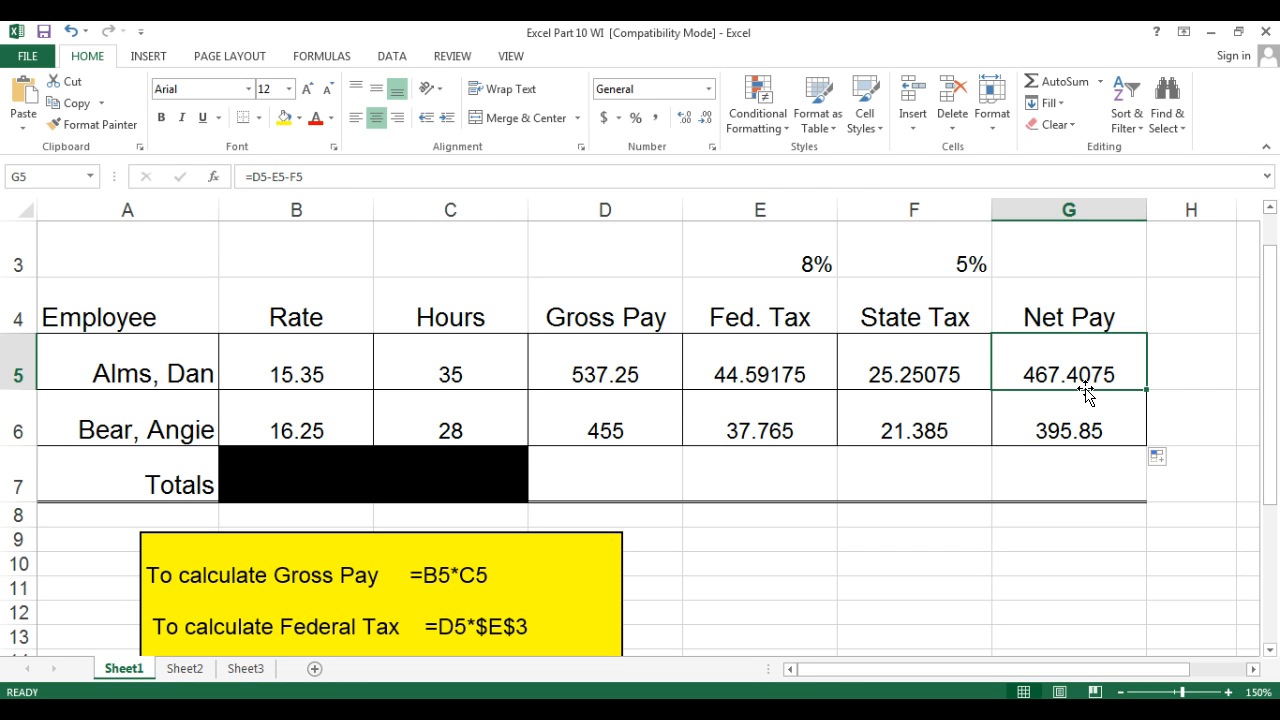
Reduce the Net Pay value in G5 to two decimal places.
click(708, 122)
click(708, 122)
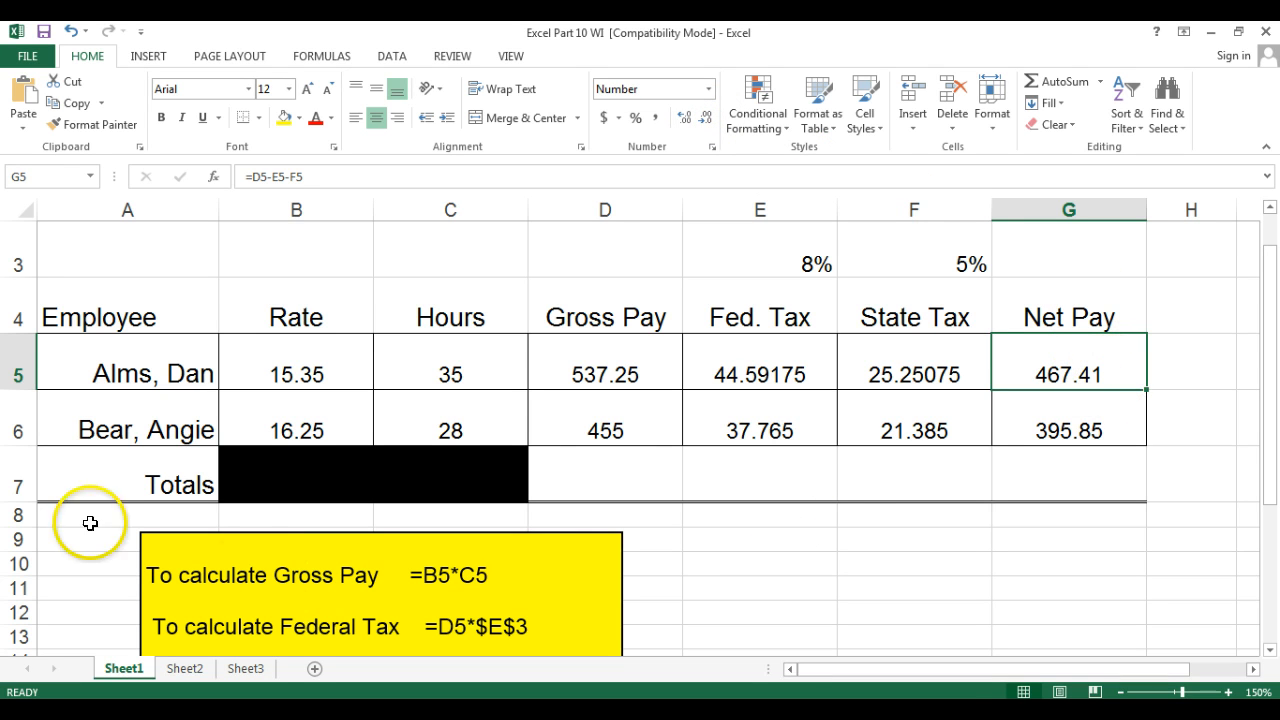
drag(92, 520, 164, 488)
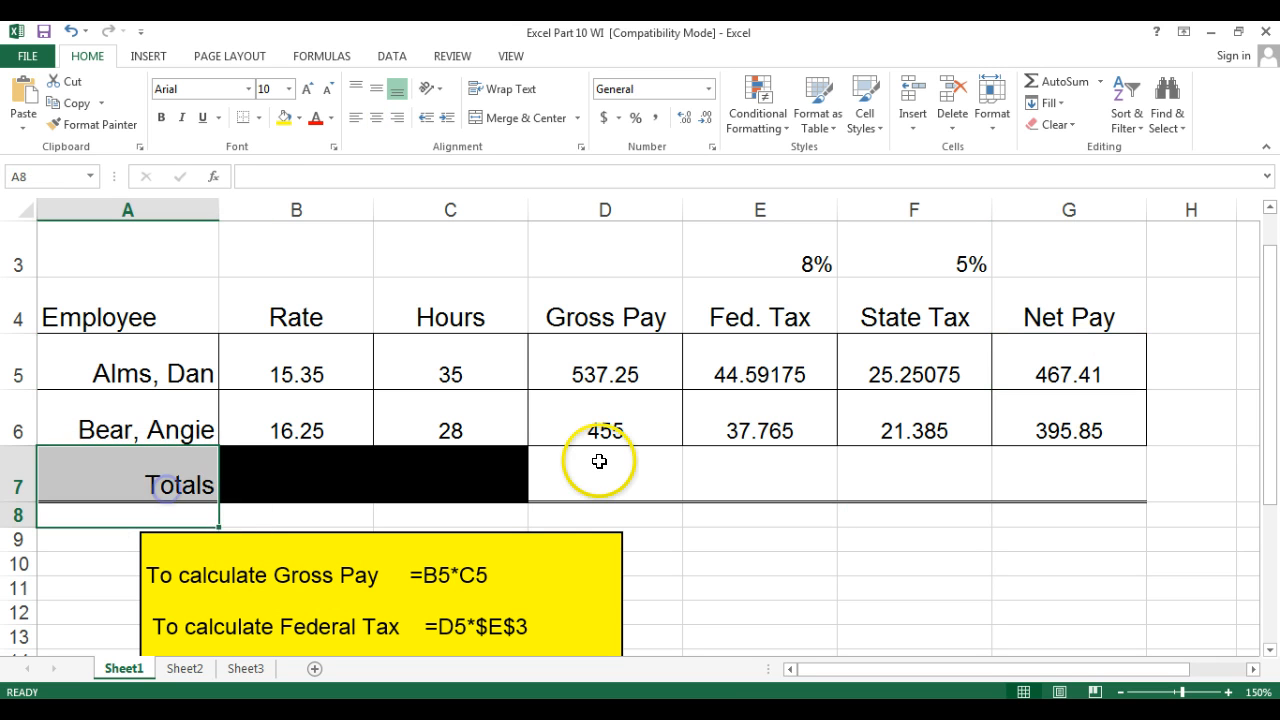
Total the Gross Pay column in D7 with AutoSum and copy the total across to G7.
click(598, 462)
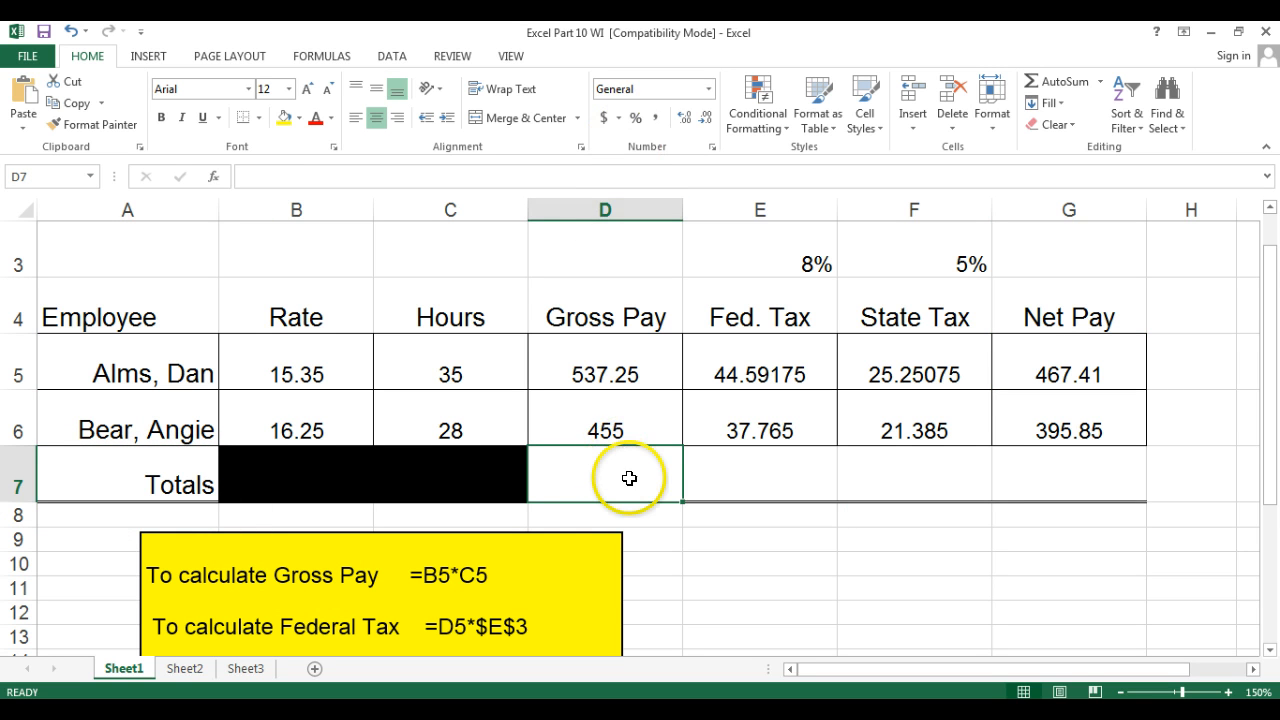
click(1046, 82)
click(1046, 82)
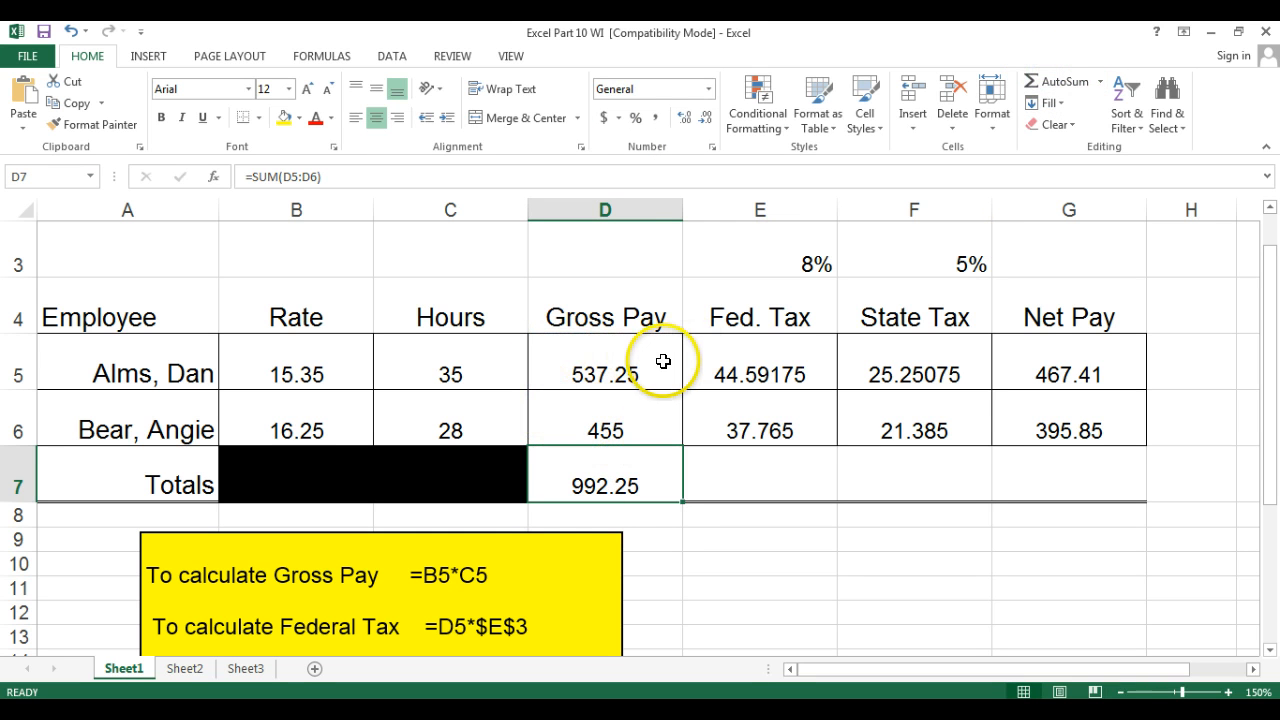
click(660, 513)
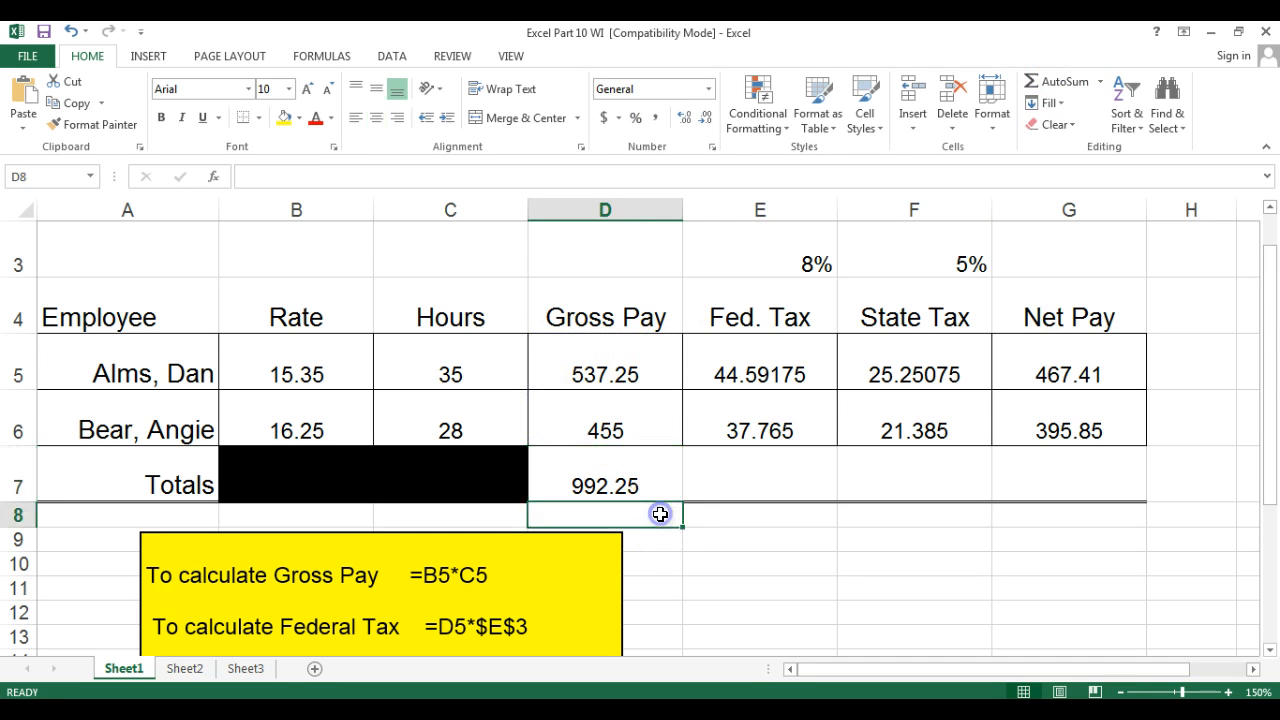
click(654, 459)
drag(678, 495, 1134, 478)
Format the totals row D7:G7 to show two decimal places.
click(655, 461)
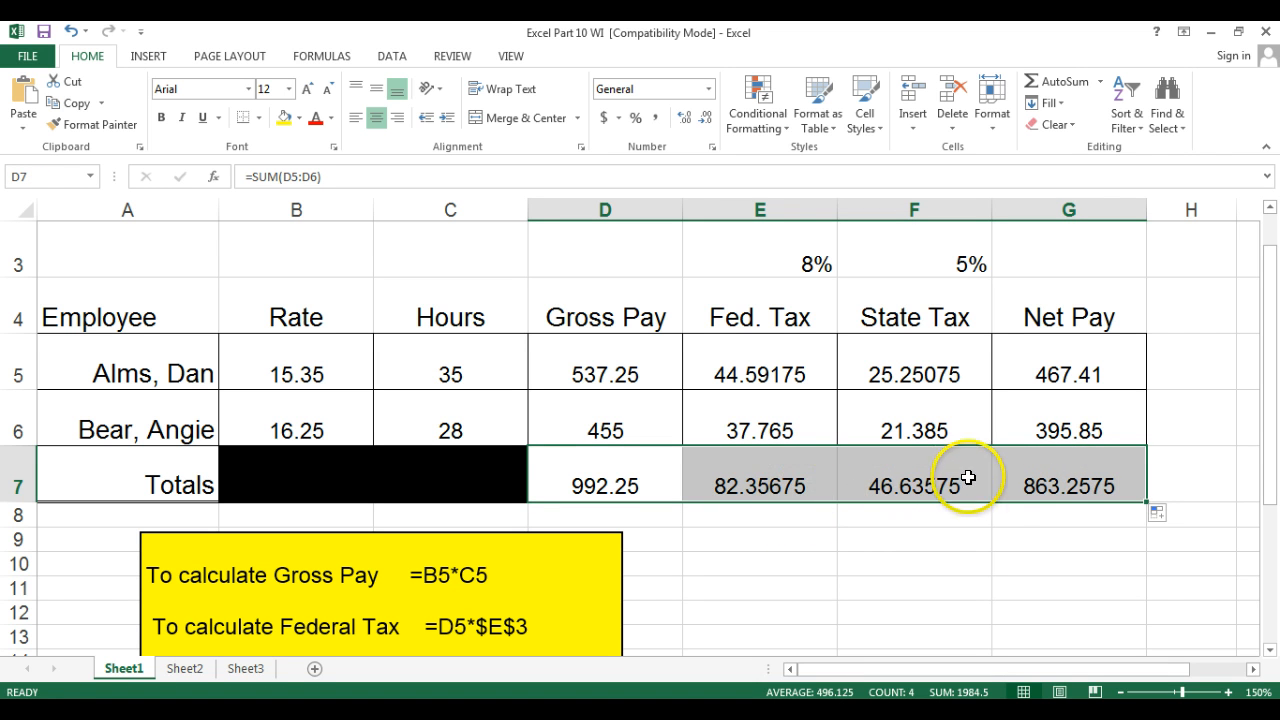
click(704, 121)
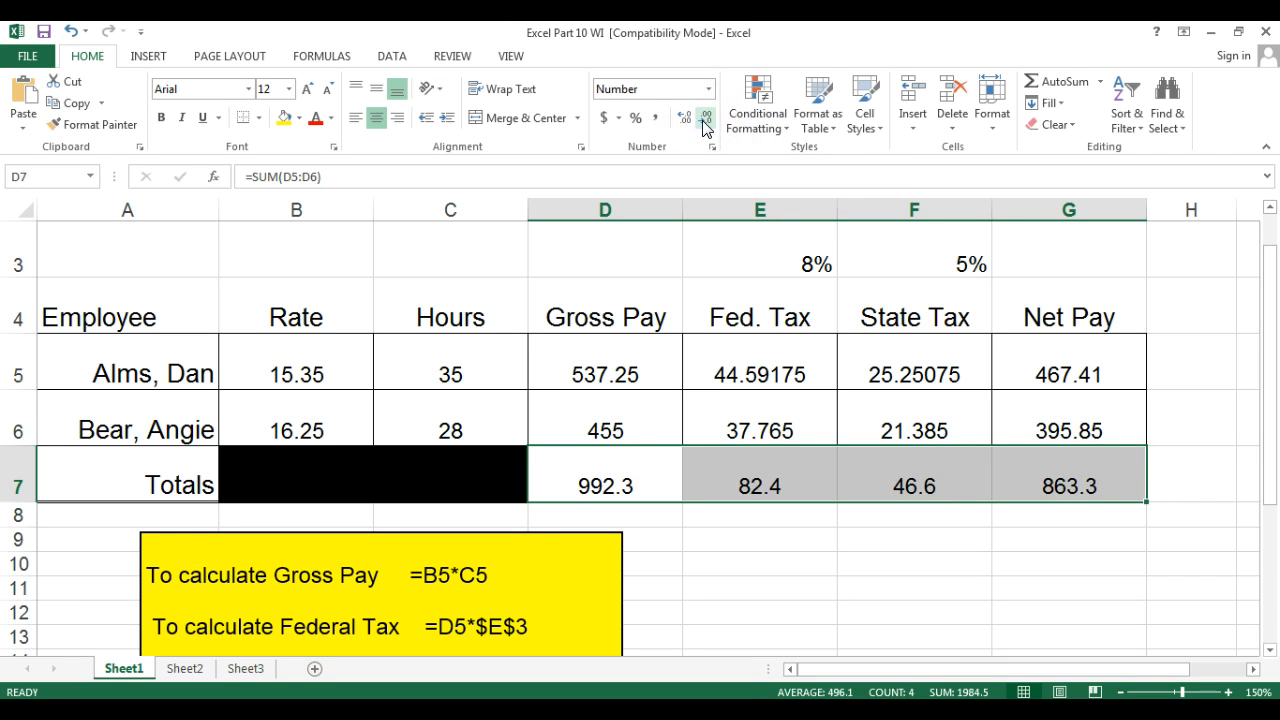
click(686, 122)
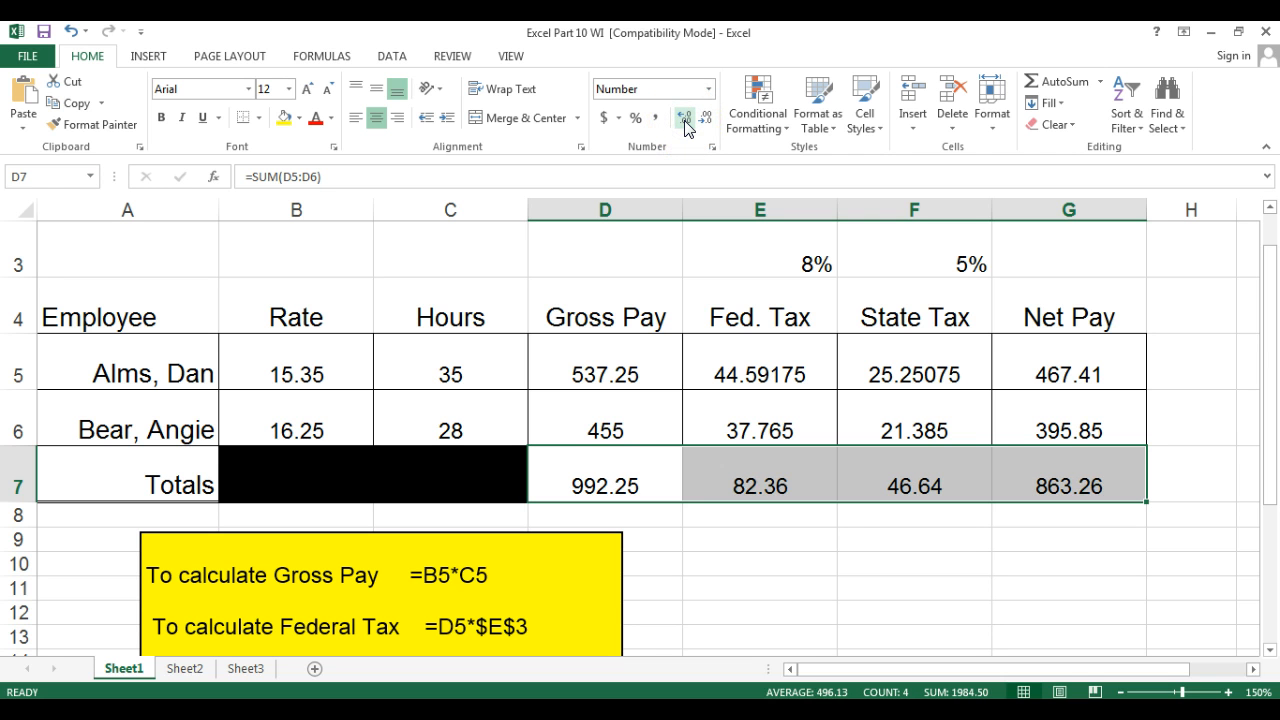
click(790, 554)
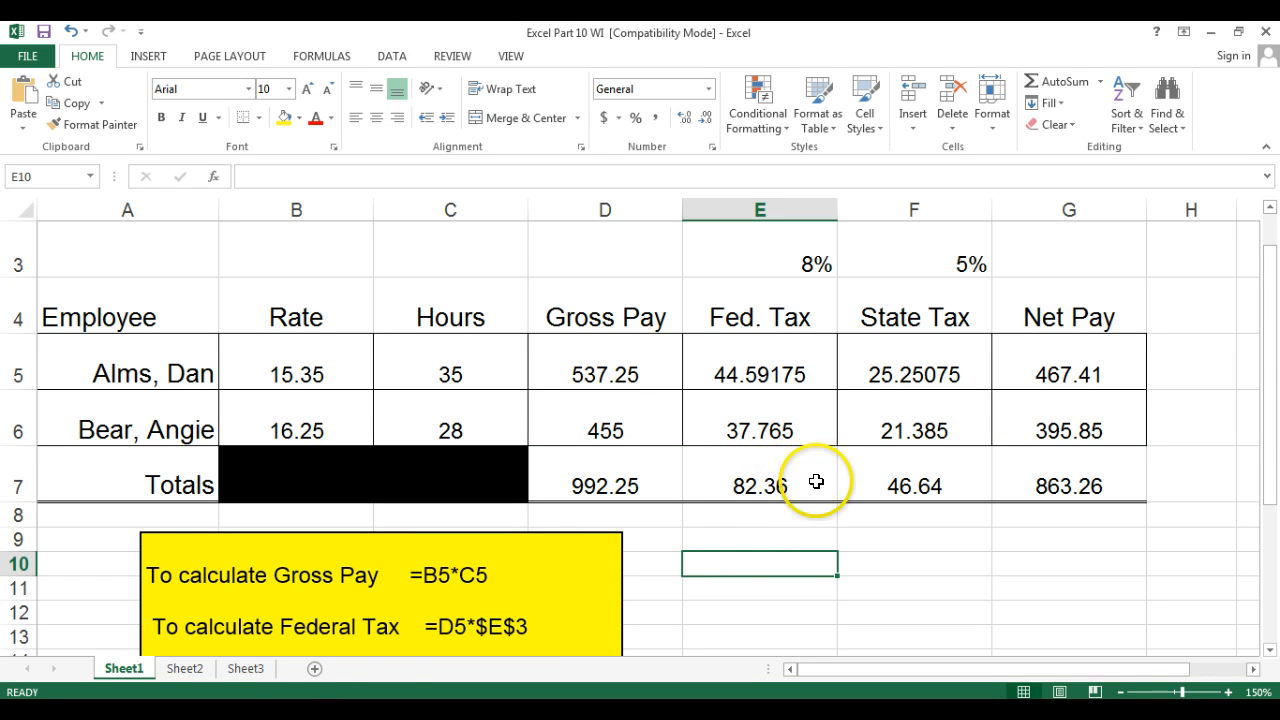
On Sheet2, enter the Gross Pay formula =B5*C5 in D5 and fill it down to D6.
click(181, 670)
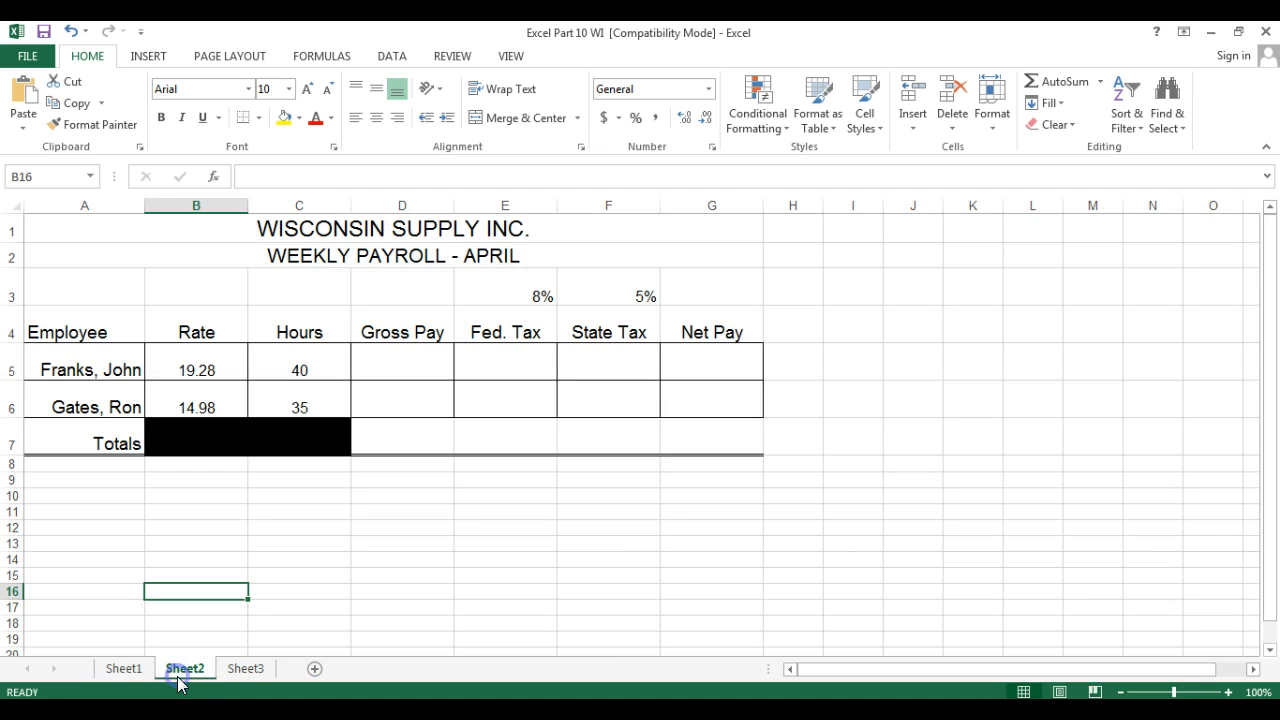
click(1228, 692)
click(1228, 692)
click(1228, 692)
click(1228, 692)
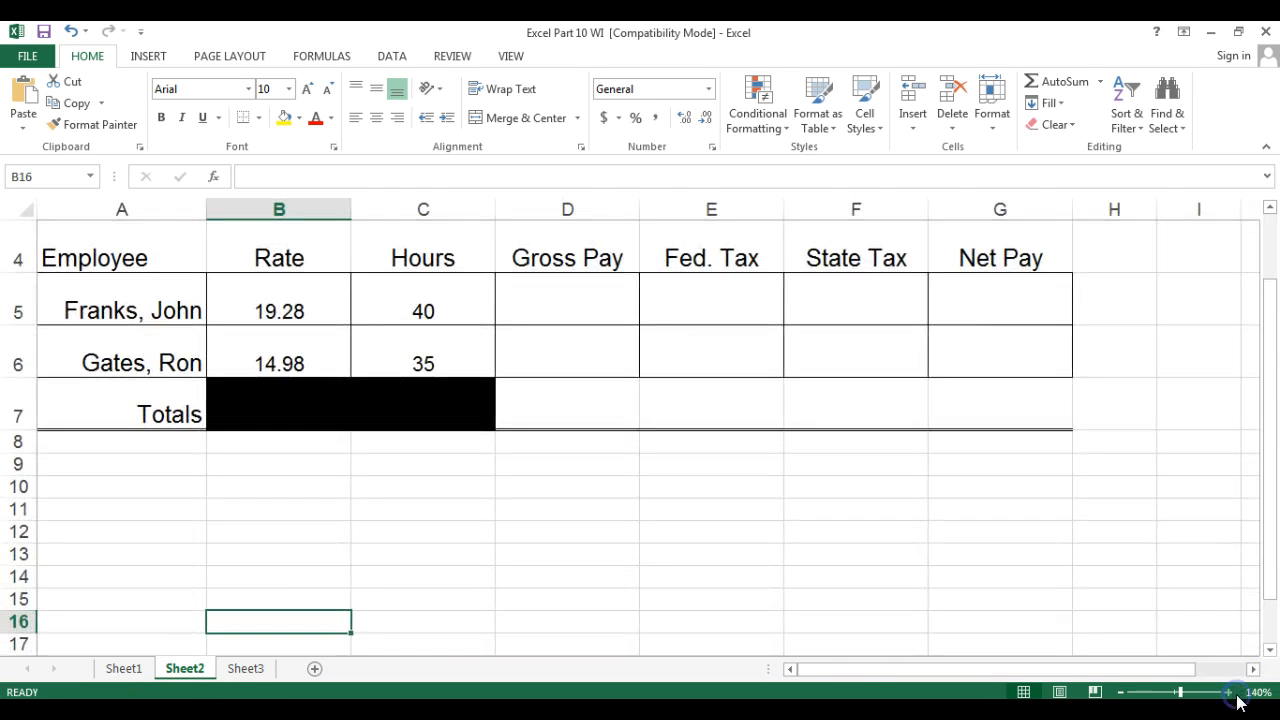
drag(1262, 388, 1266, 363)
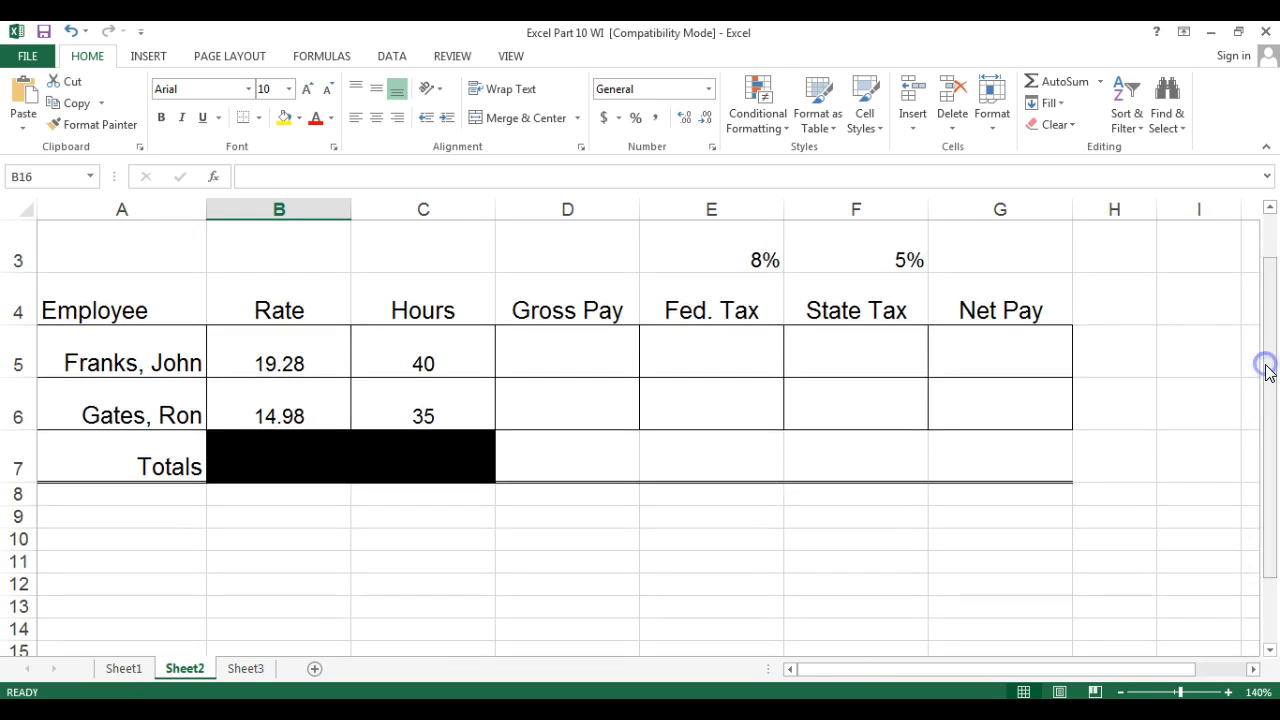
click(583, 351)
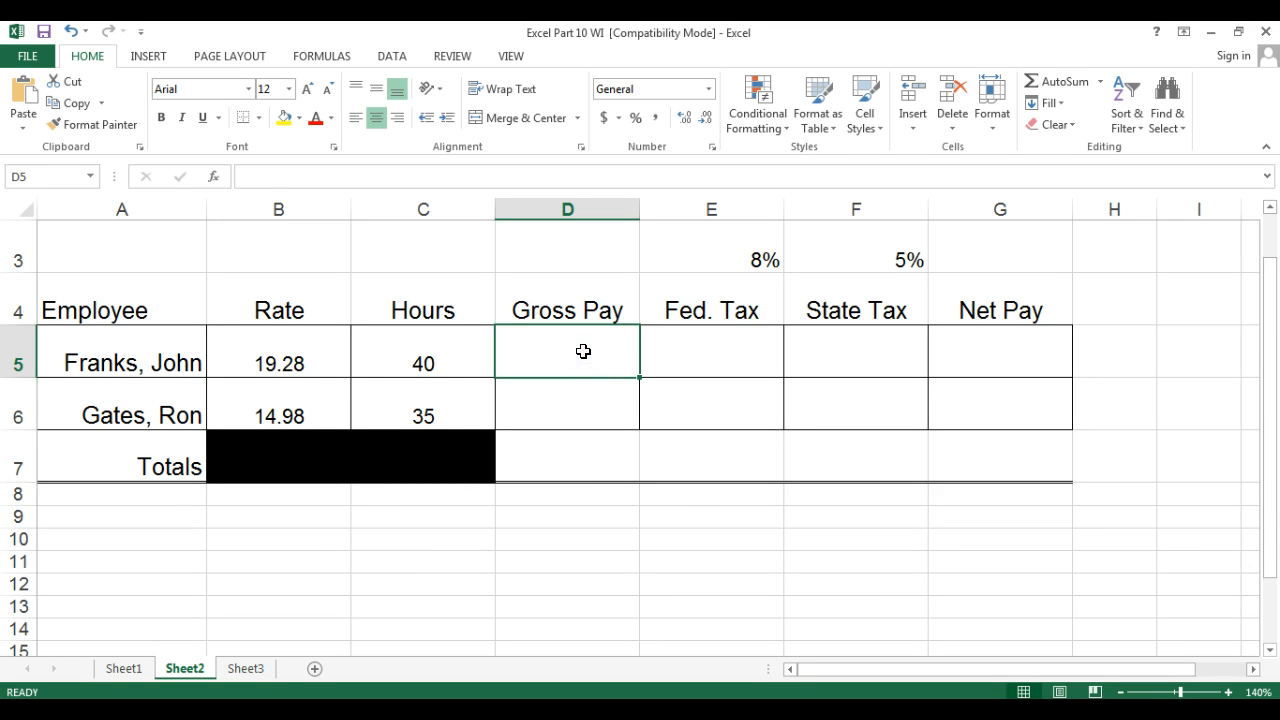
text(=)
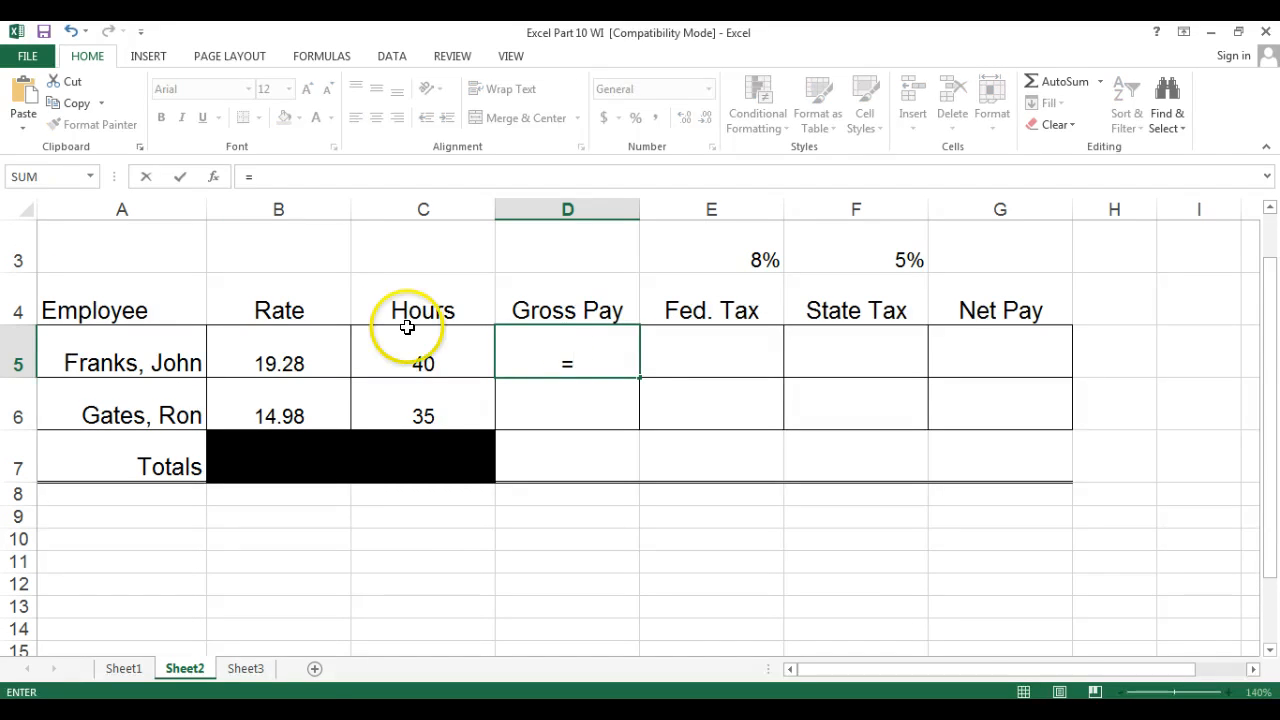
click(284, 371)
text(*)
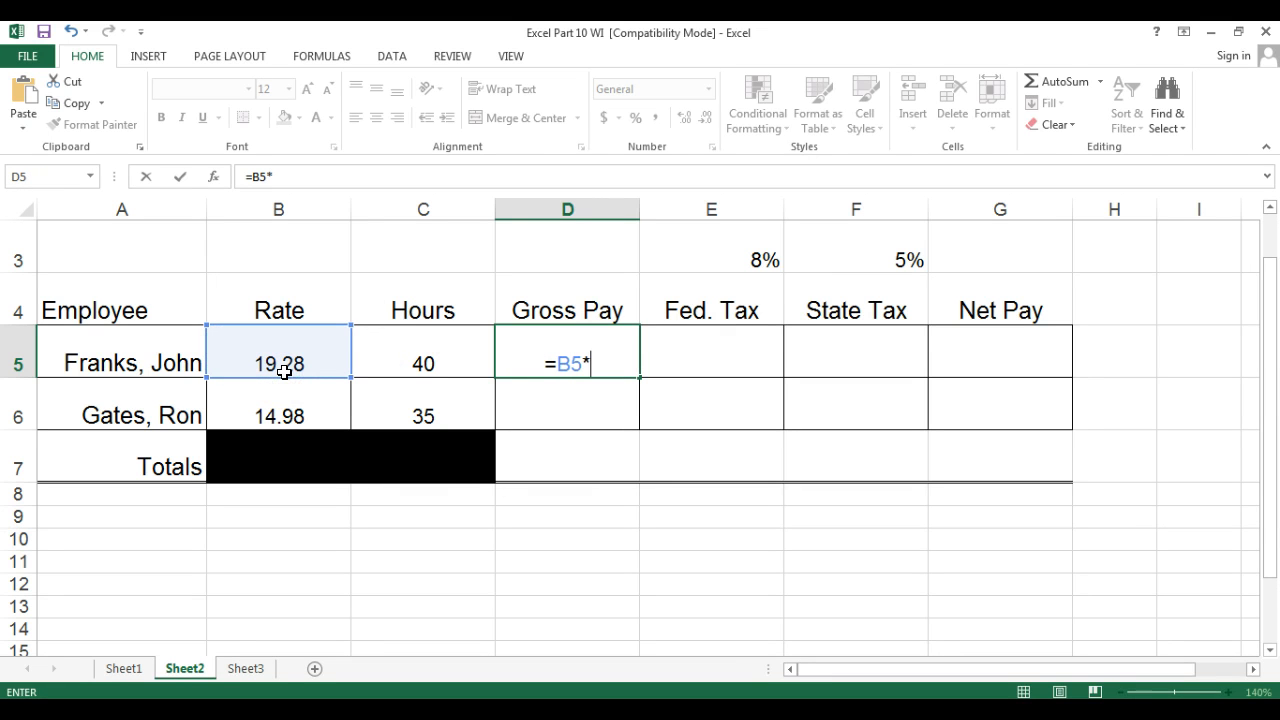
click(376, 356)
key(Return)
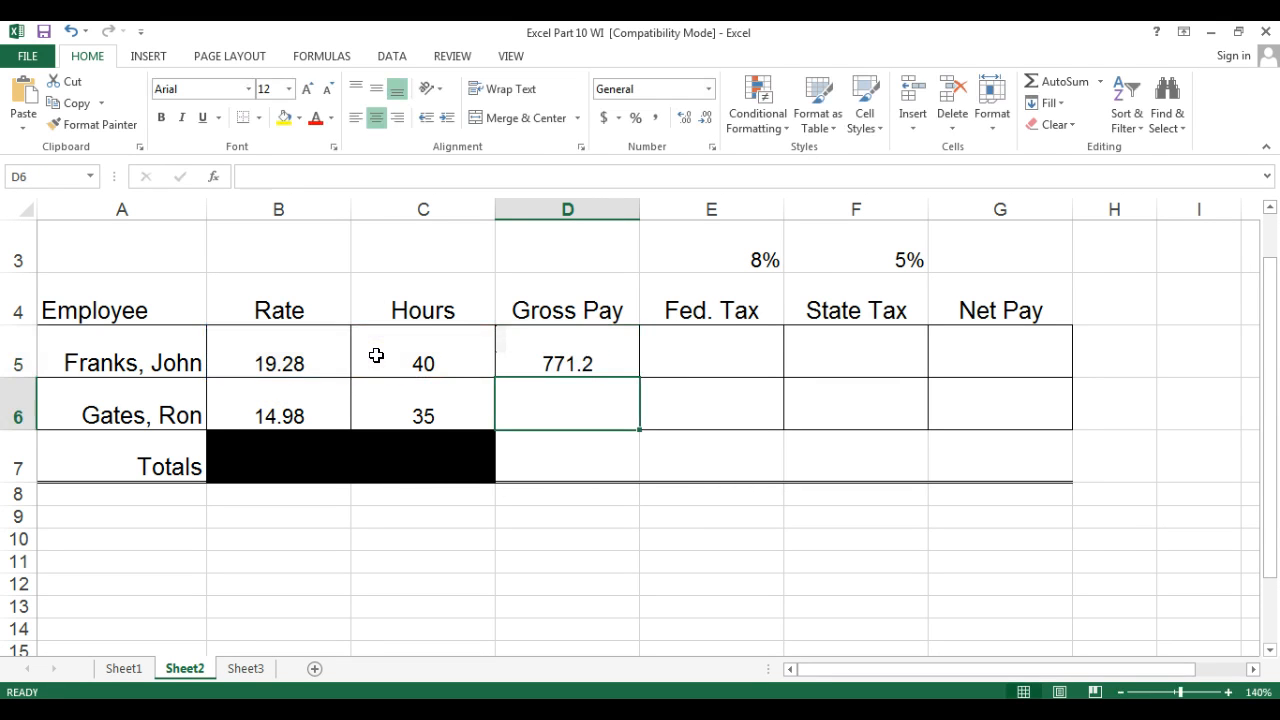
click(571, 357)
drag(639, 377, 640, 428)
Enter the Federal Tax formula =D5*$E$3 in E5 and fill it down to E6.
click(683, 343)
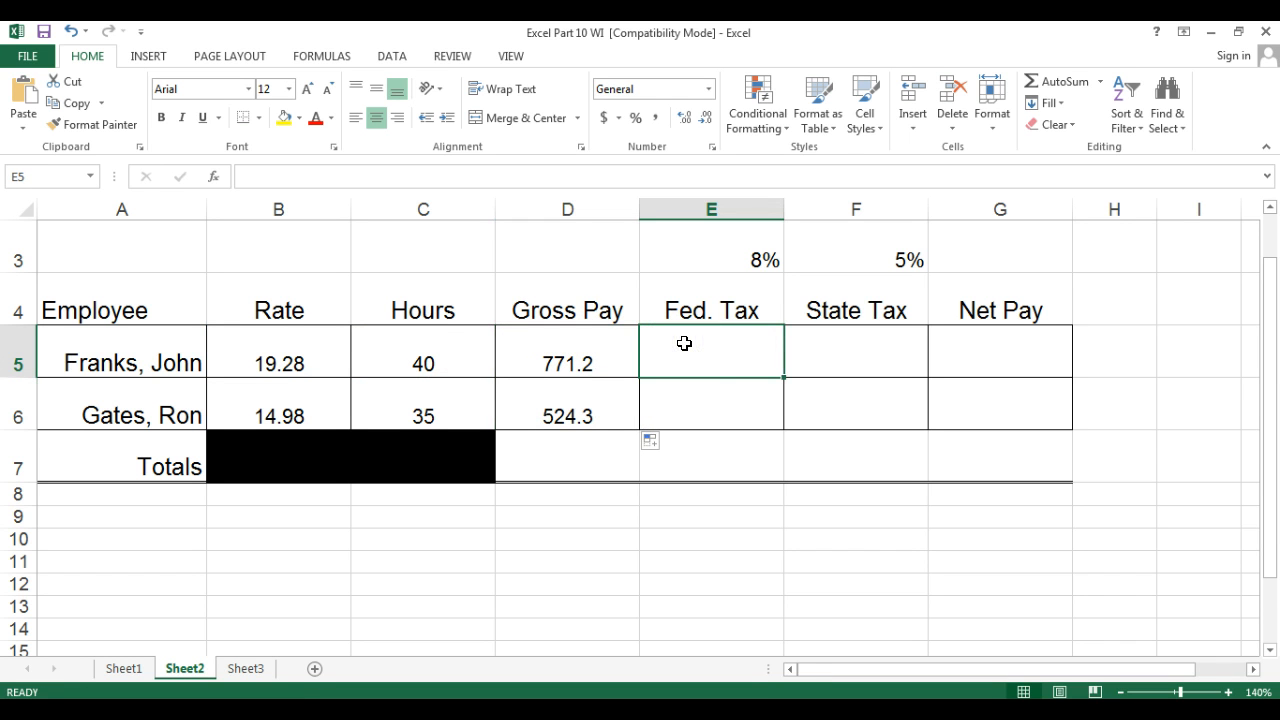
text(=)
click(573, 348)
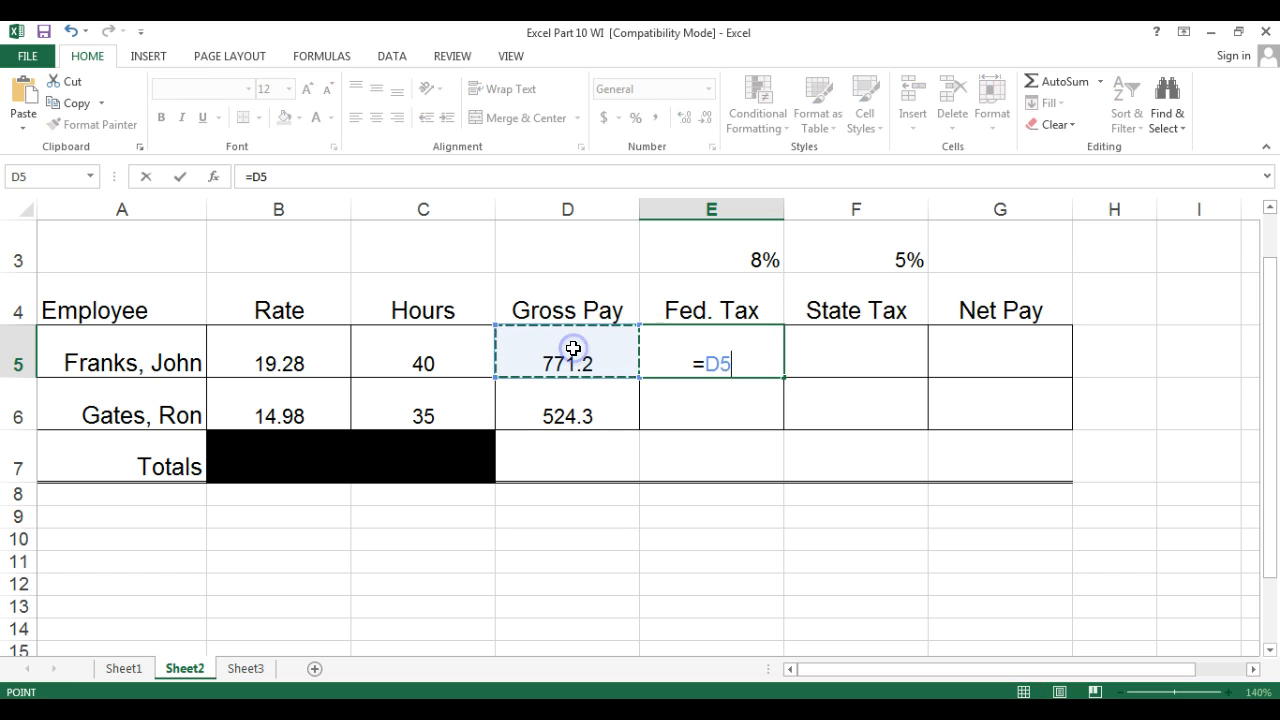
text(*)
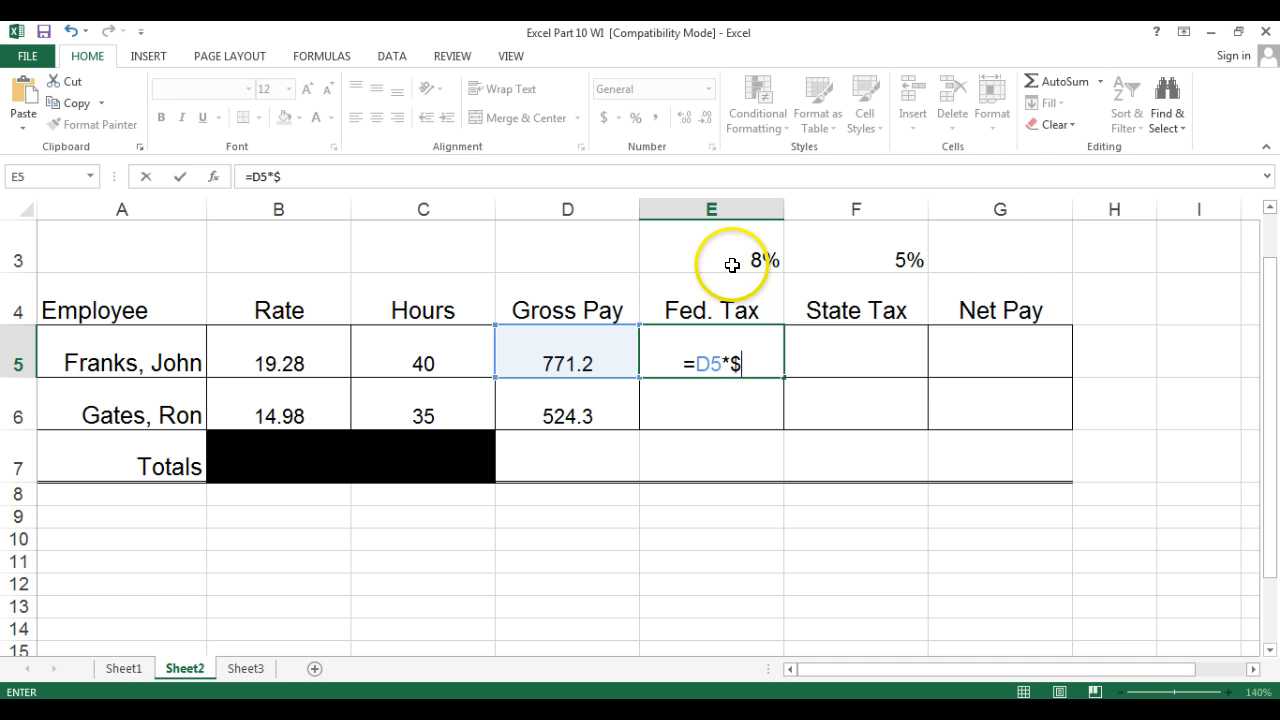
text(e$)
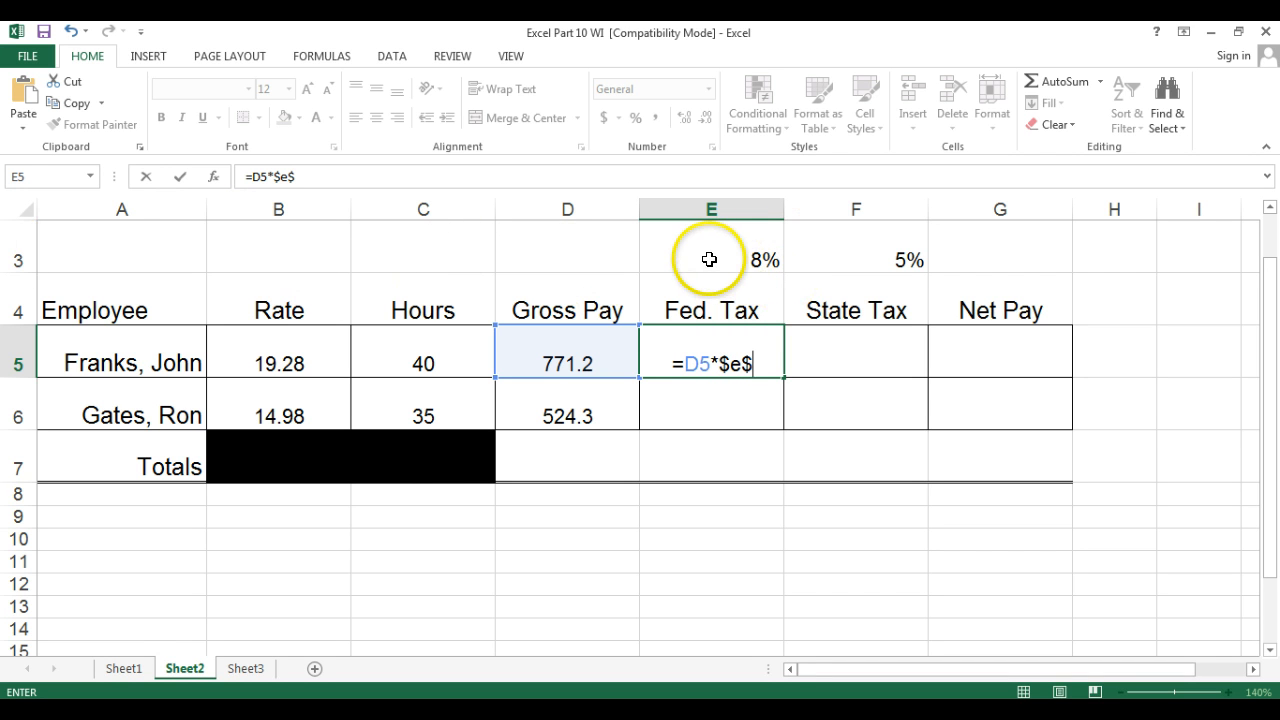
text(3)
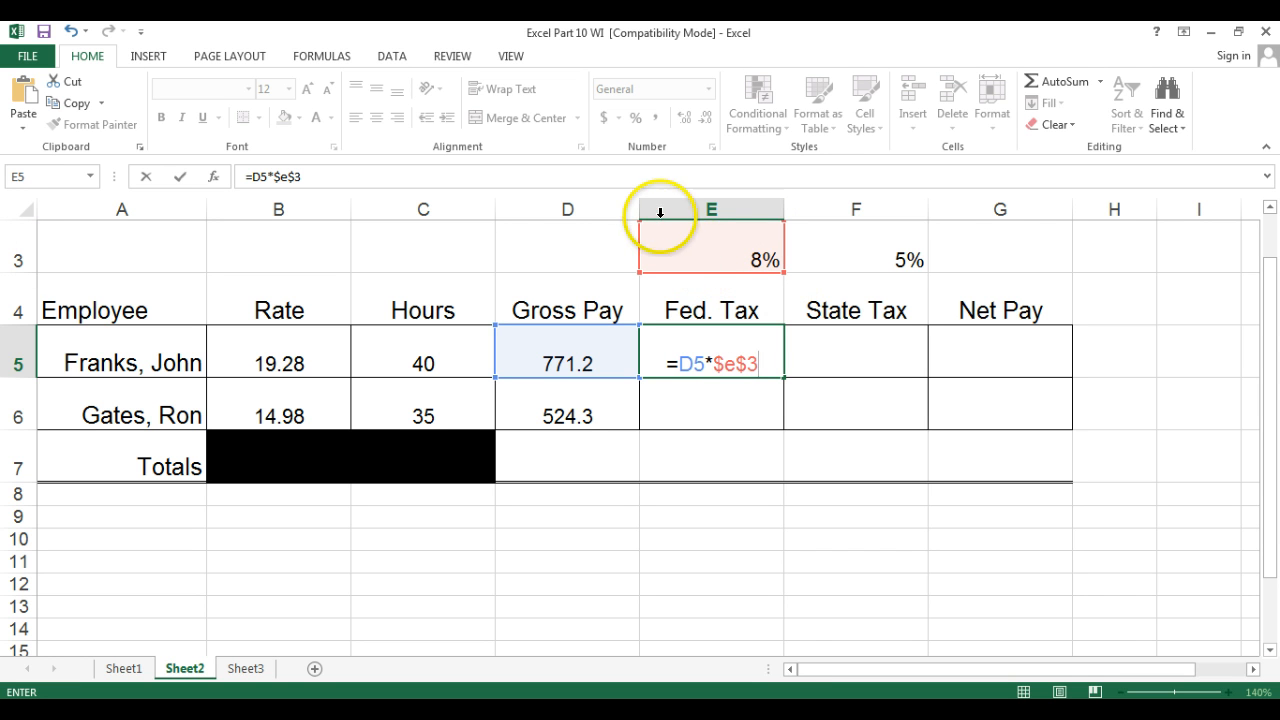
key(Return)
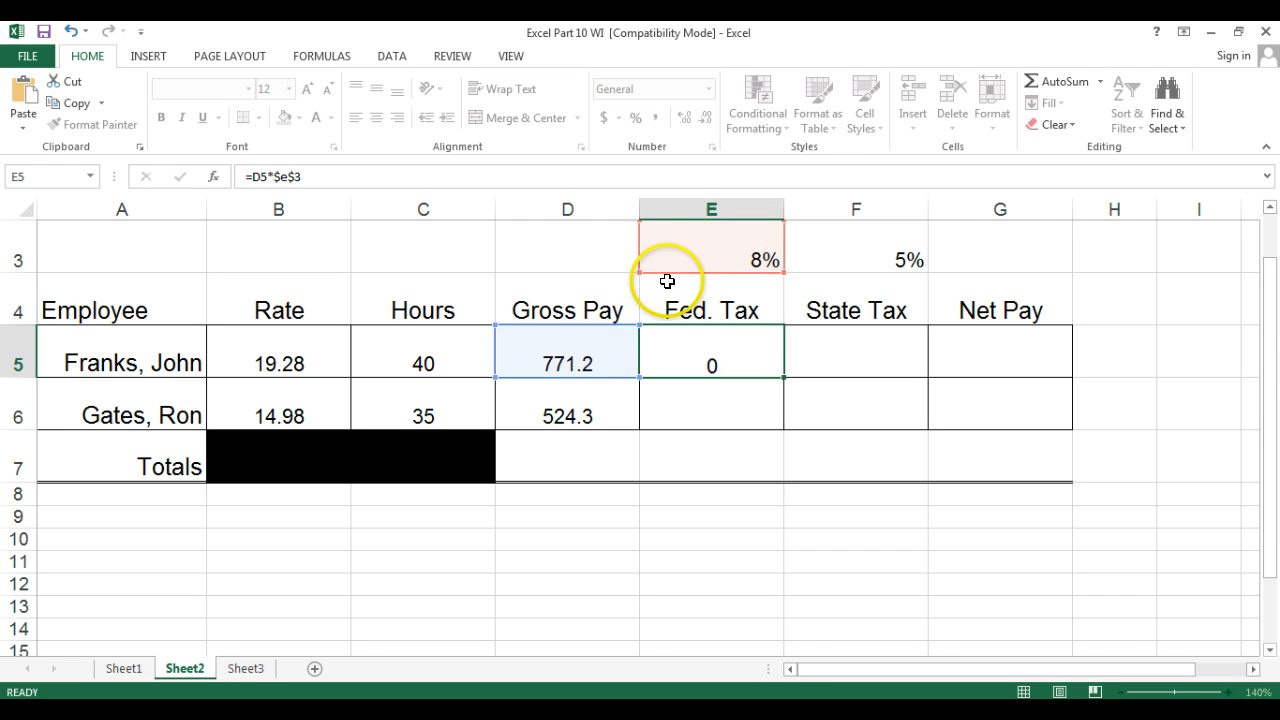
click(735, 366)
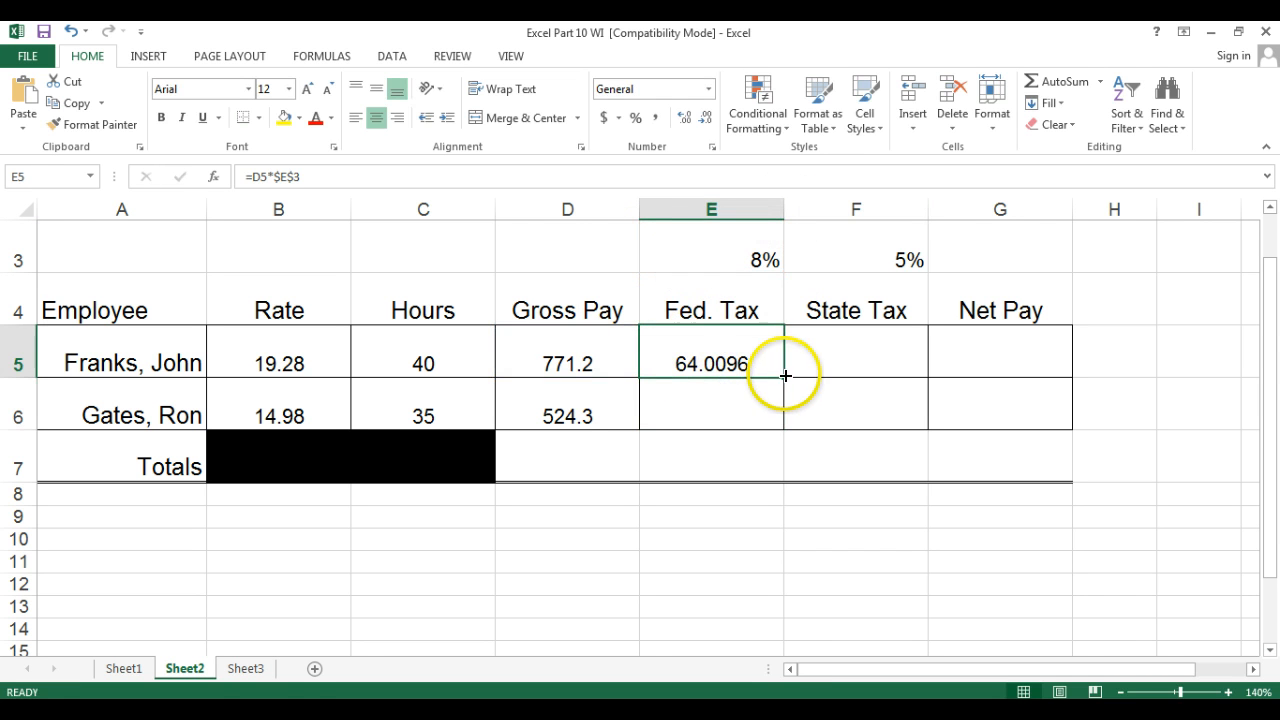
drag(782, 377, 777, 414)
Enter the State Tax formula =D5*$F$3 in F5 and fill it down to F6.
click(831, 353)
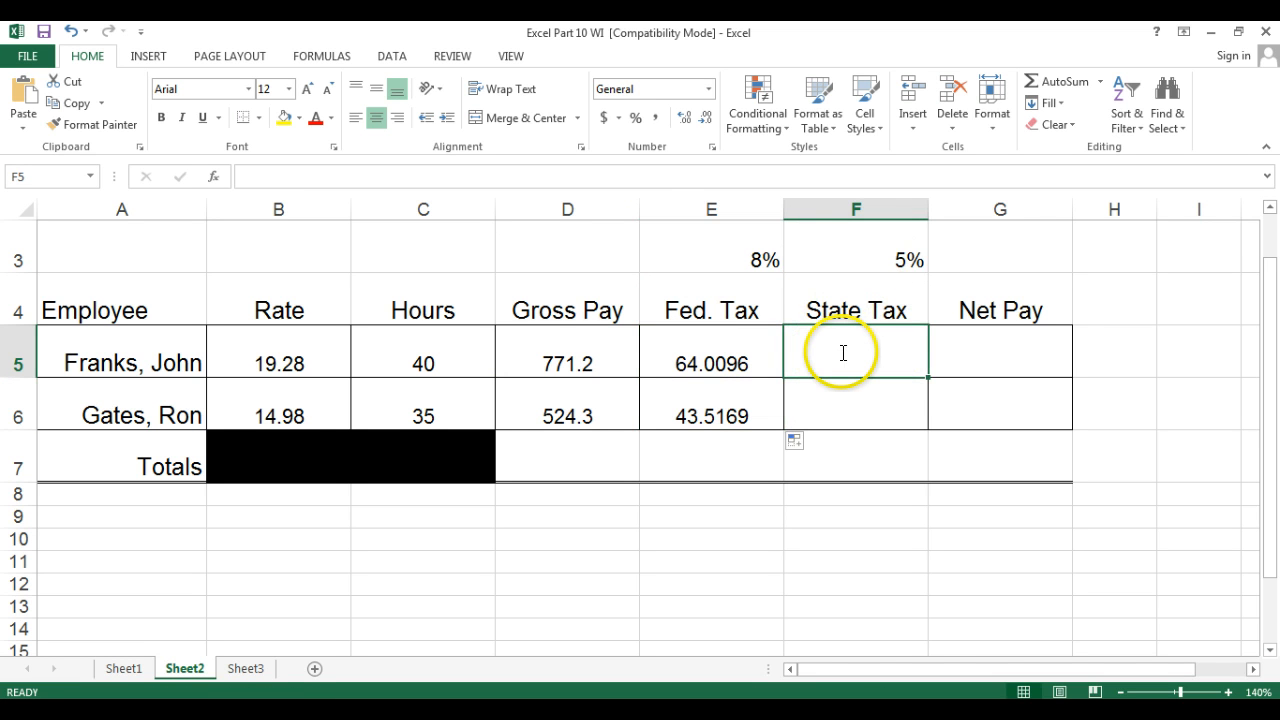
text(=)
click(555, 340)
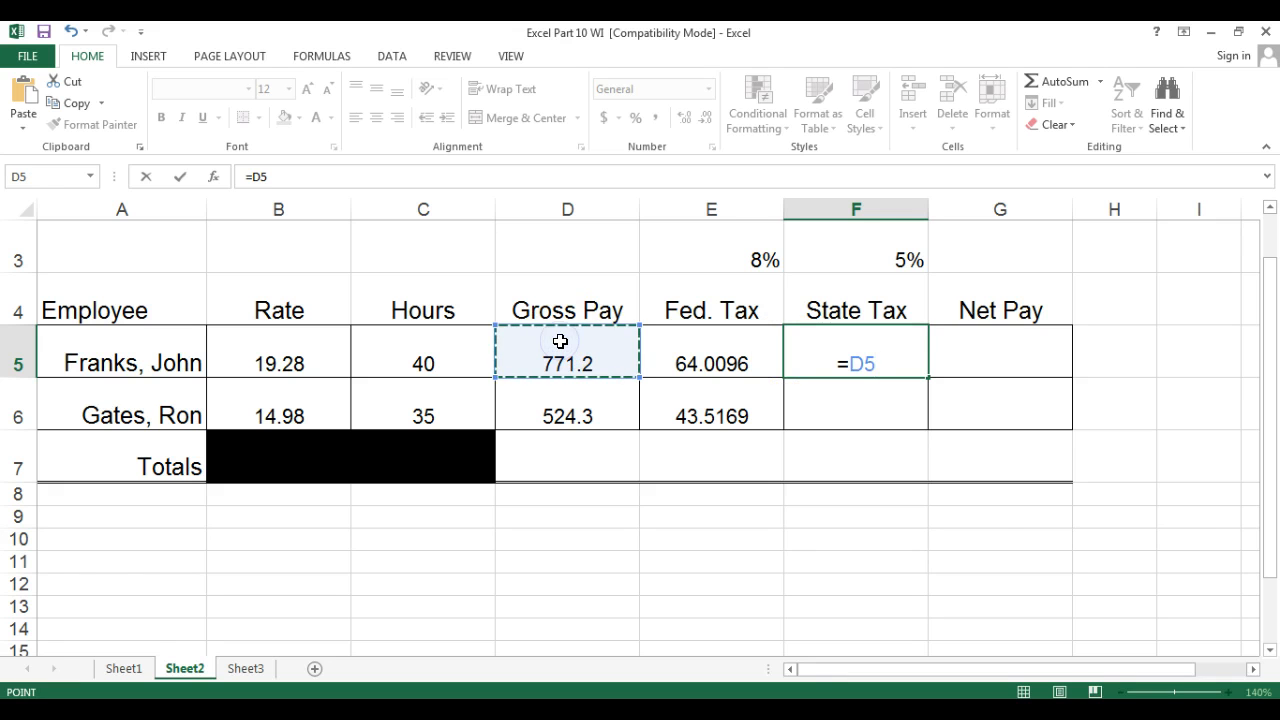
text(*)
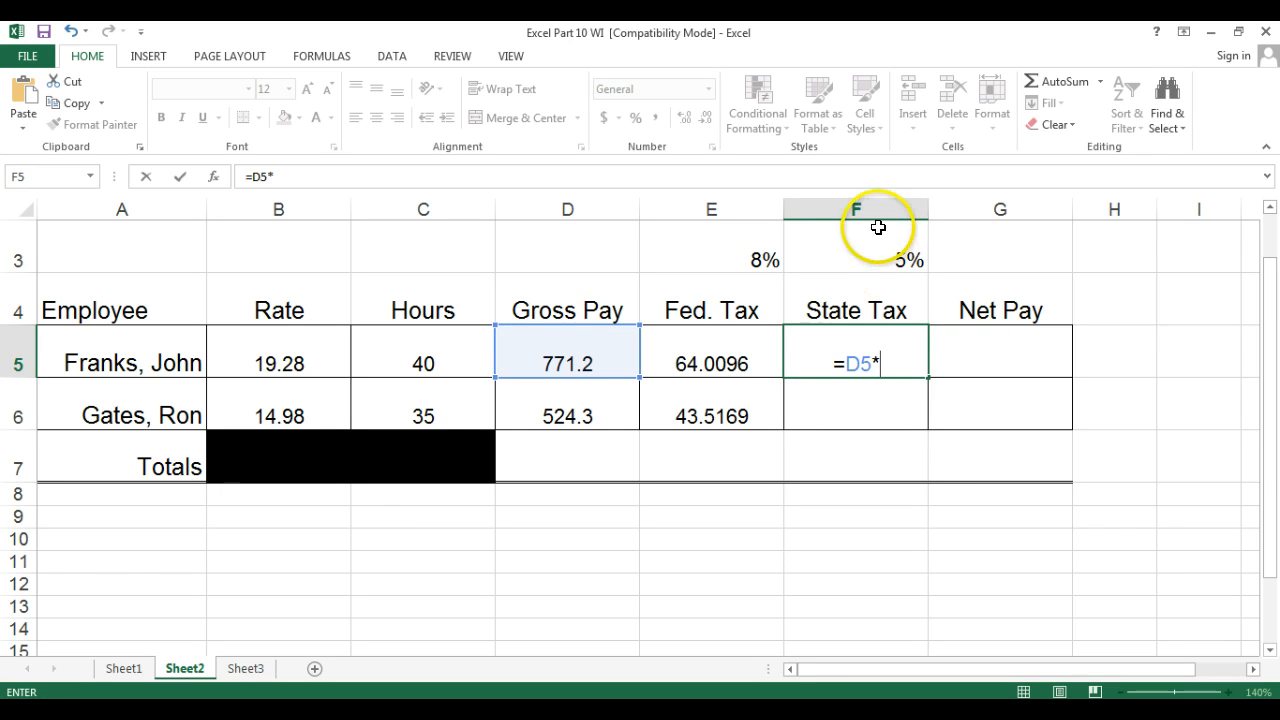
text($)
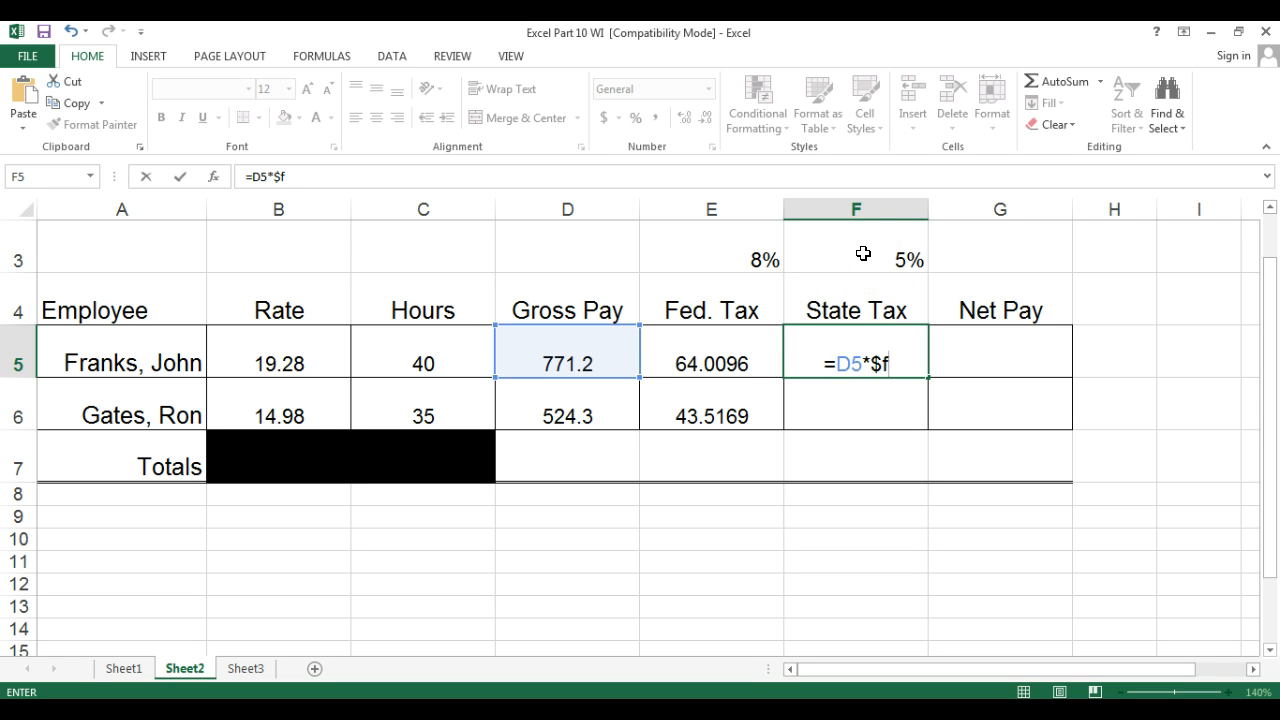
text(f$3)
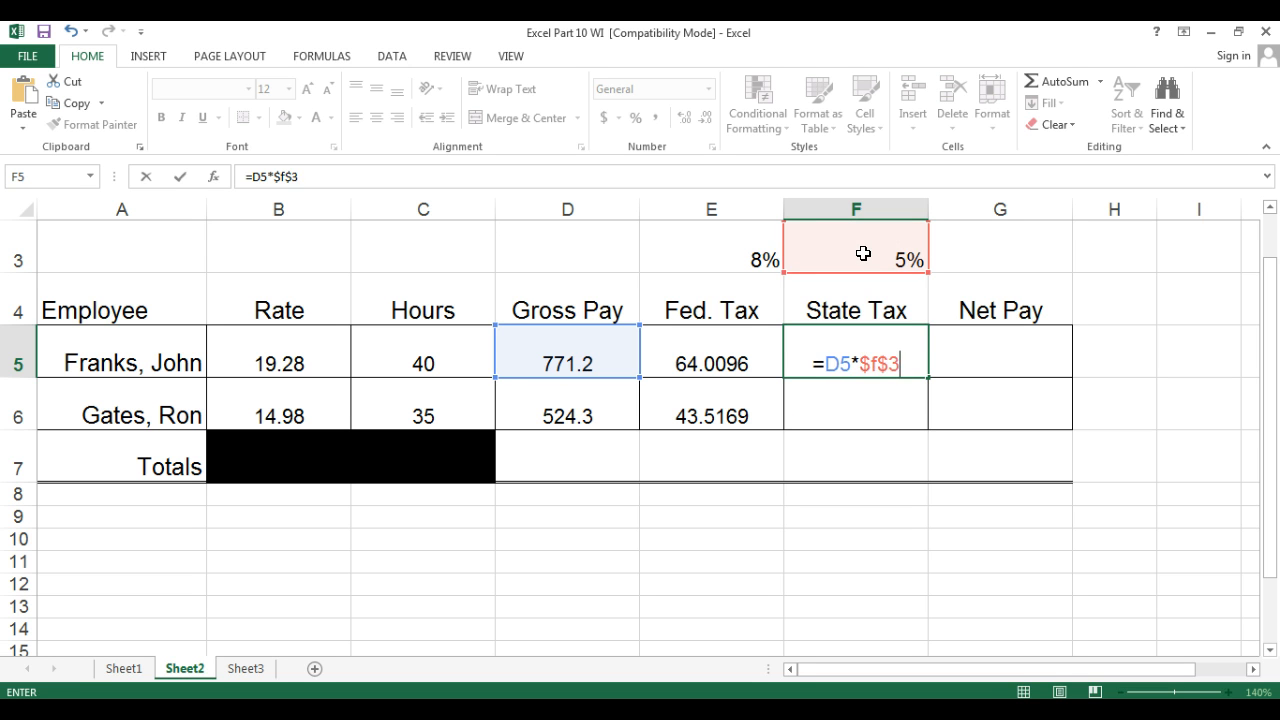
key(Return)
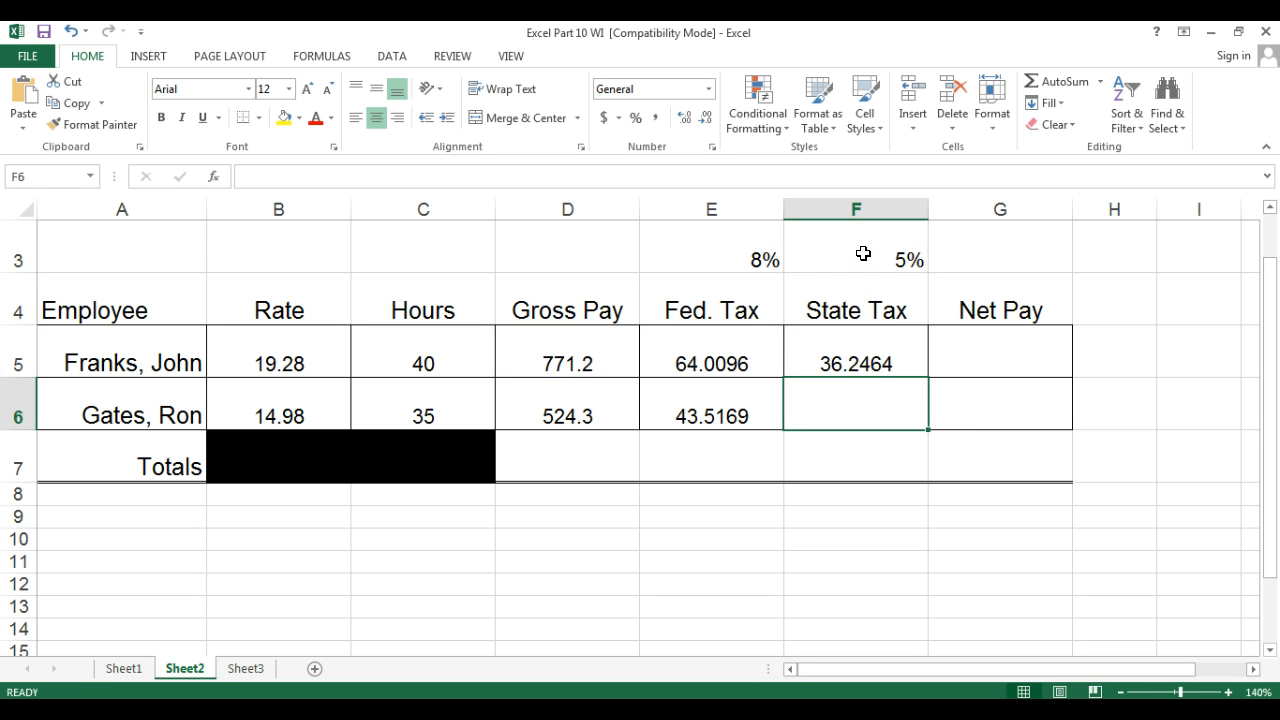
click(863, 346)
drag(925, 383, 925, 405)
Enter the Net Pay formula =D5-E5-F5 in G5, fill it down to G6, and reduce it to two decimal places.
click(983, 353)
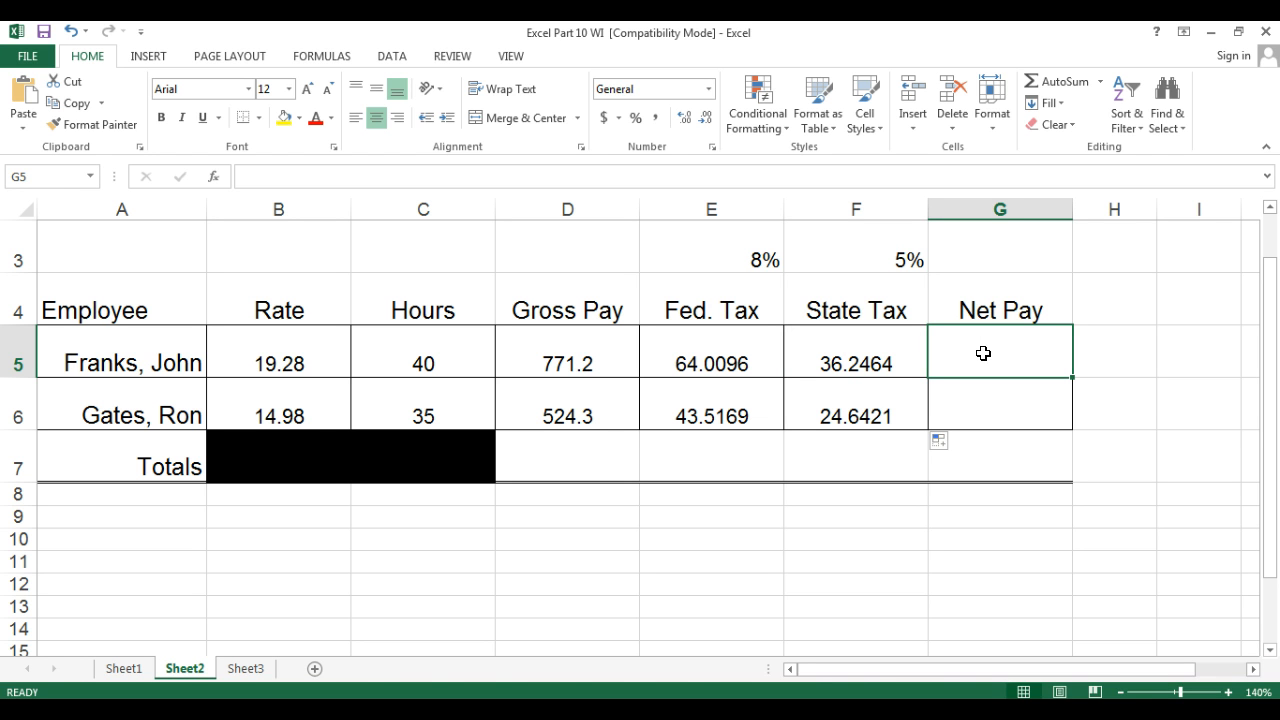
text(=)
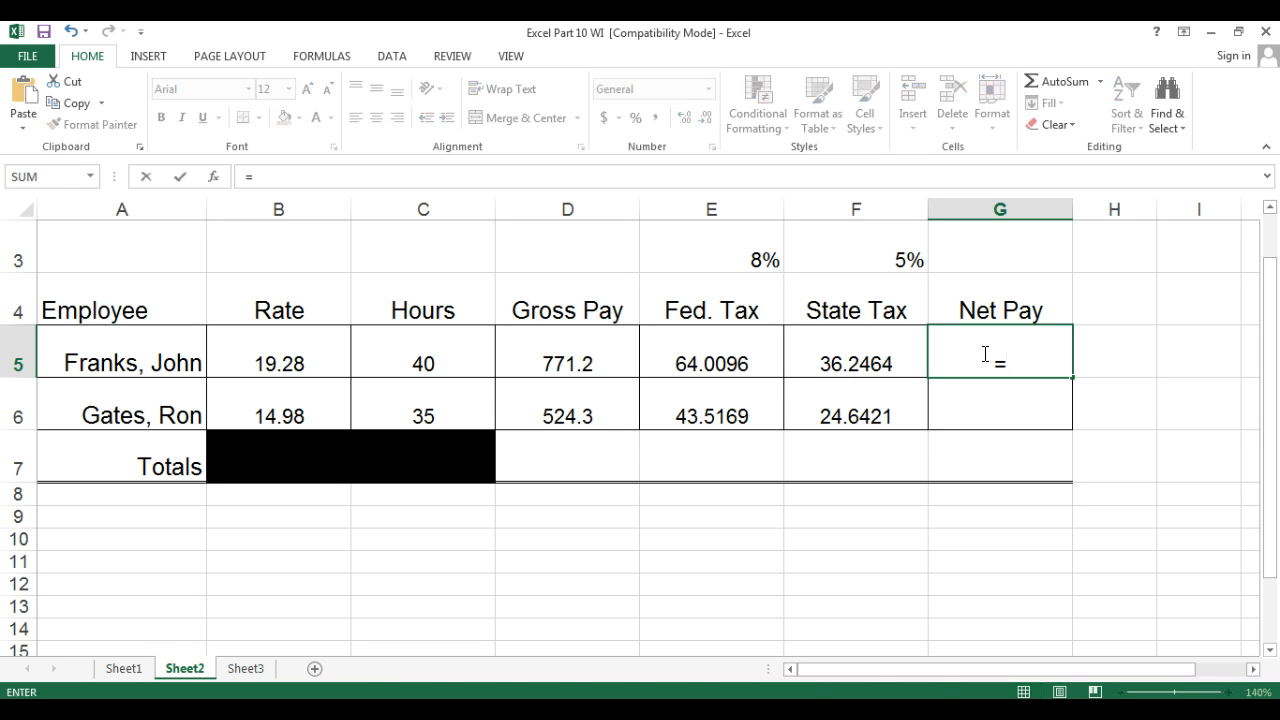
click(585, 349)
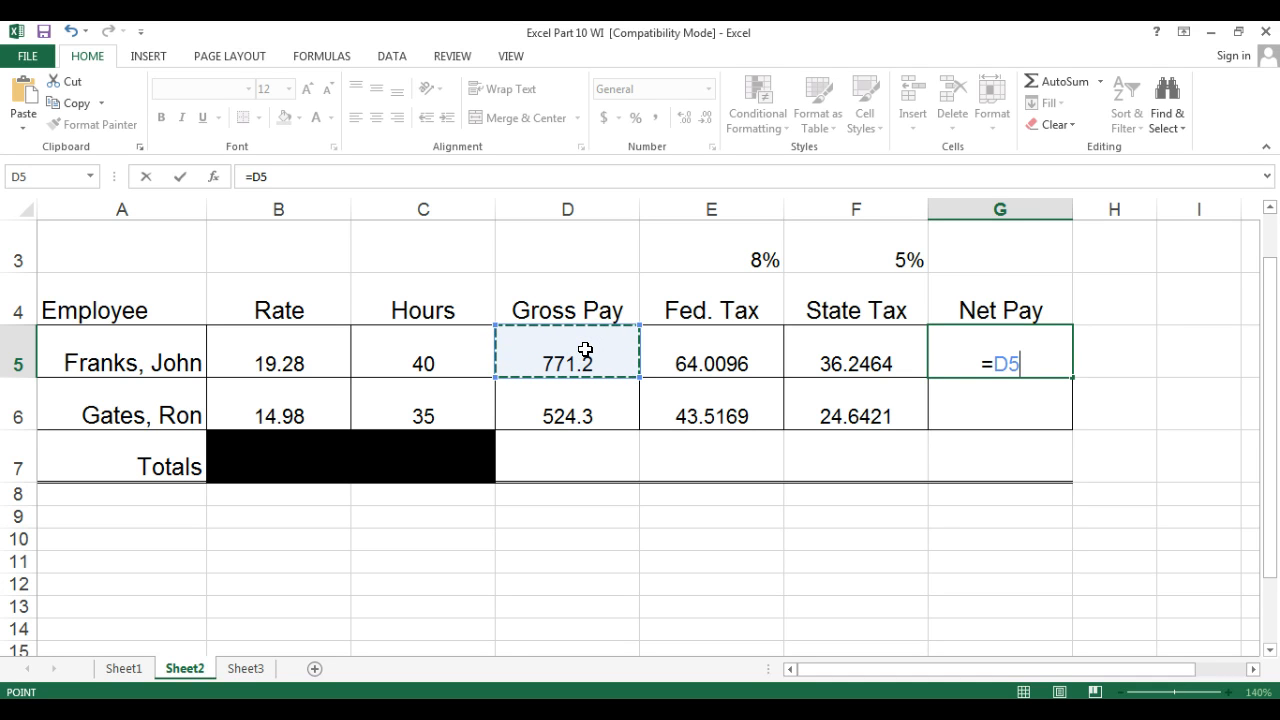
text(-)
click(655, 357)
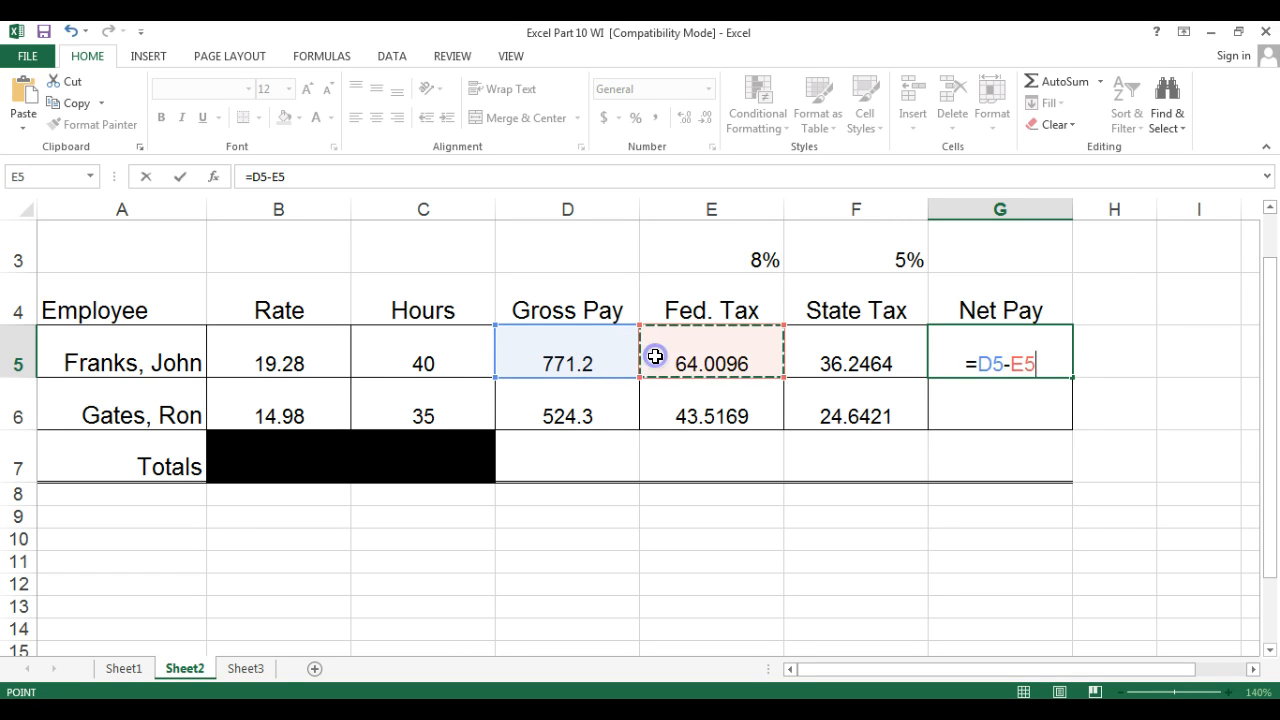
text(-)
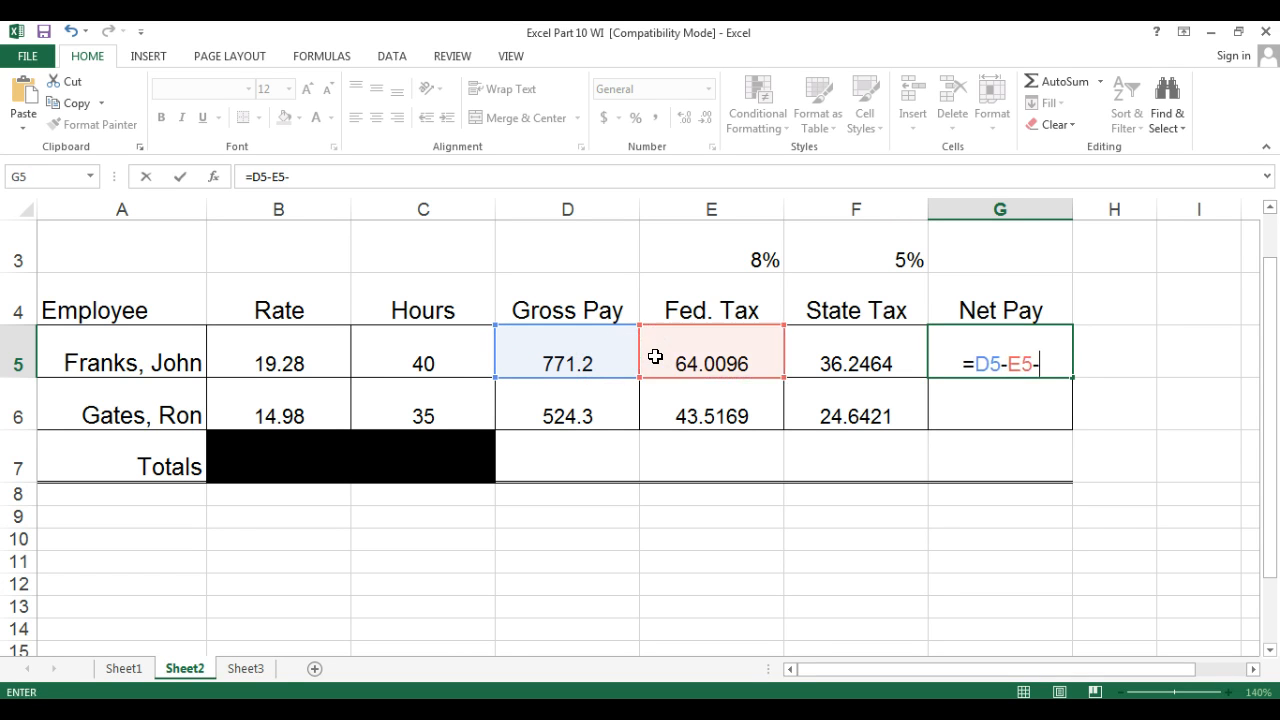
click(832, 349)
key(Return)
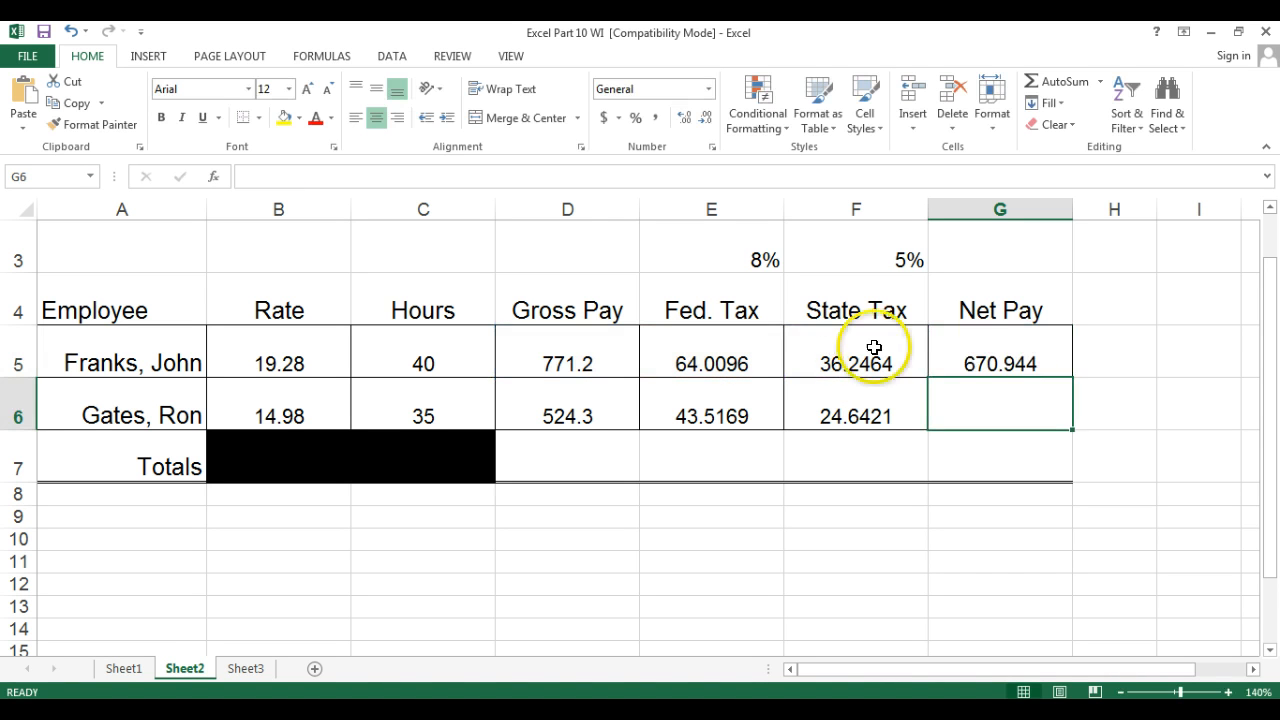
click(962, 350)
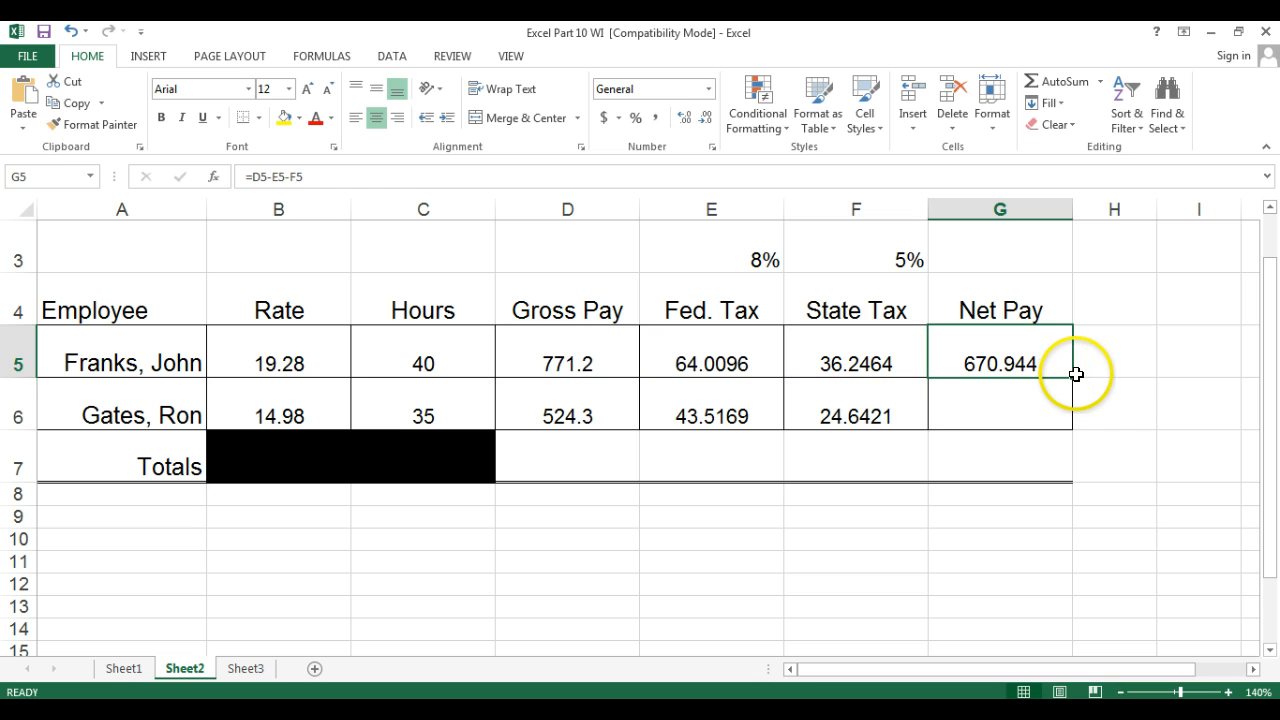
drag(1072, 379, 1074, 418)
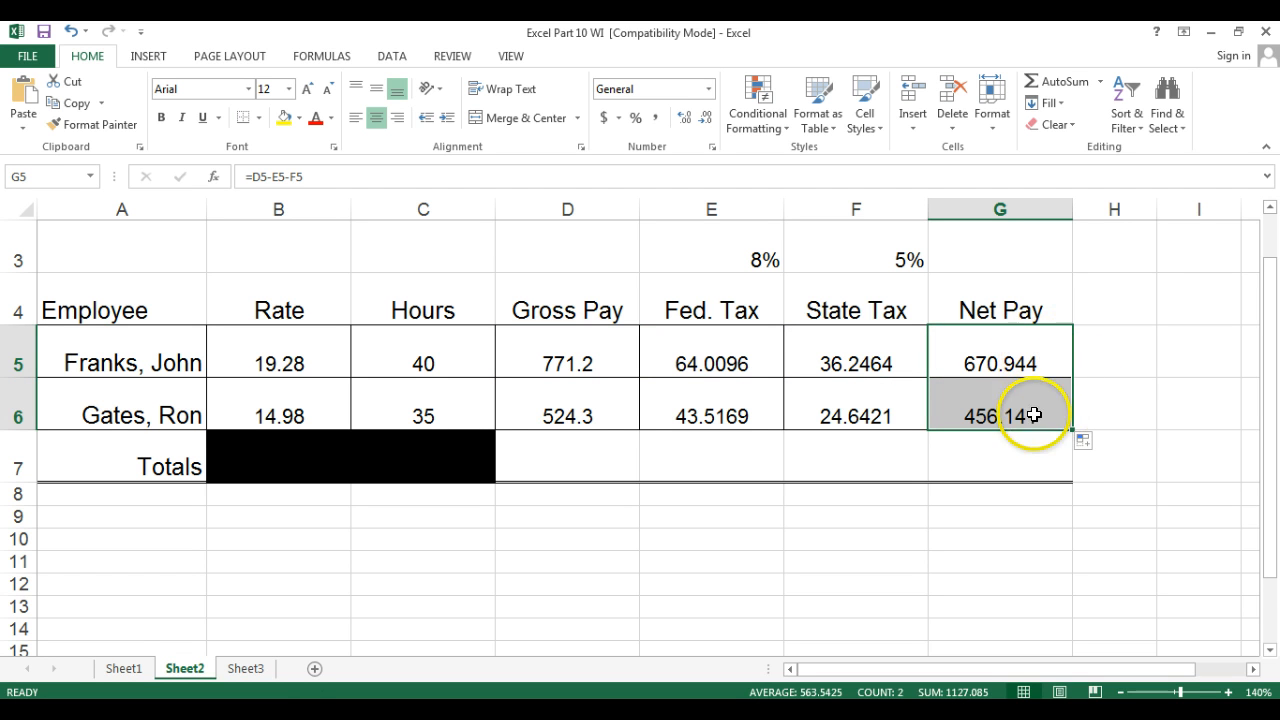
click(709, 117)
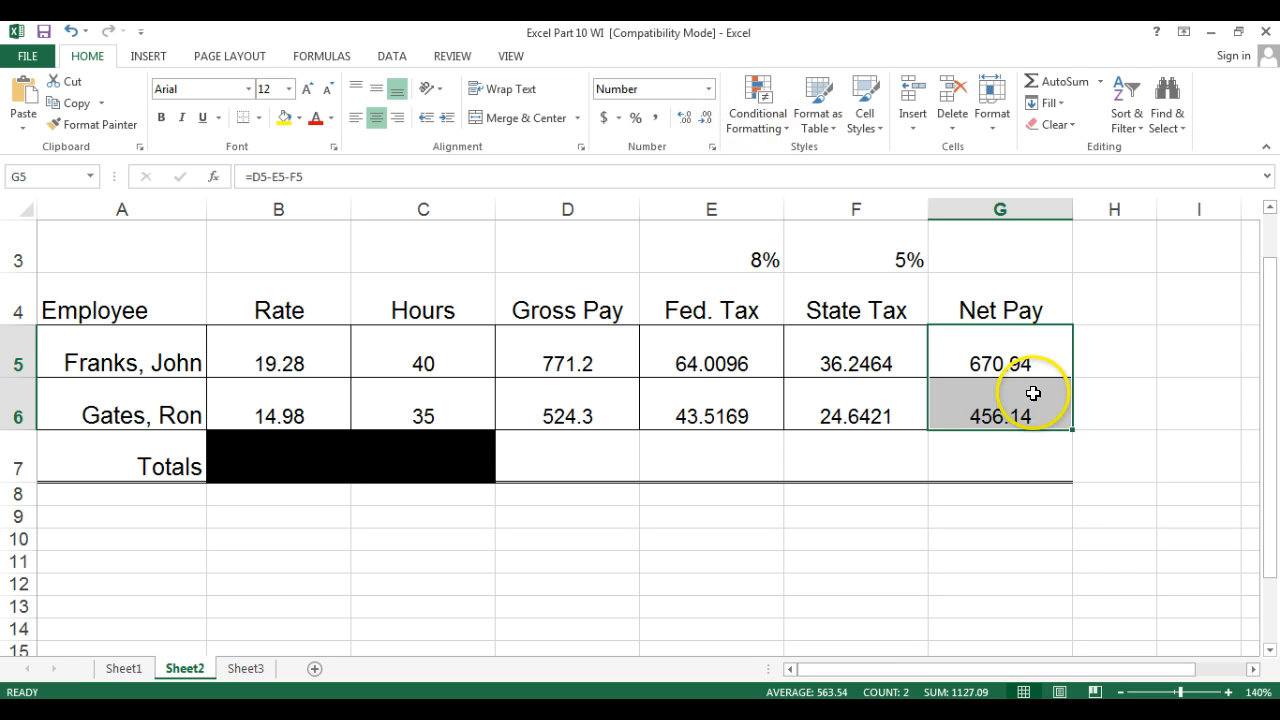
Total the Gross Pay column in D7 with AutoSum and copy the total across to G7.
click(550, 466)
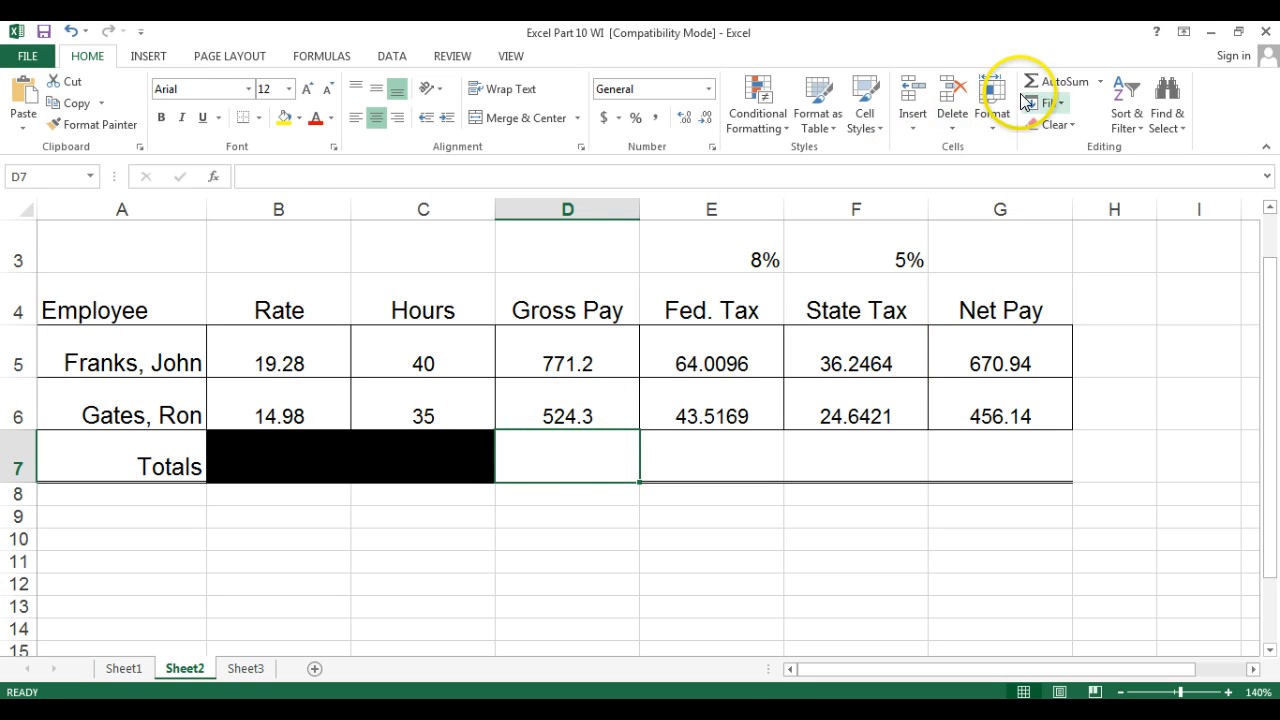
click(1057, 82)
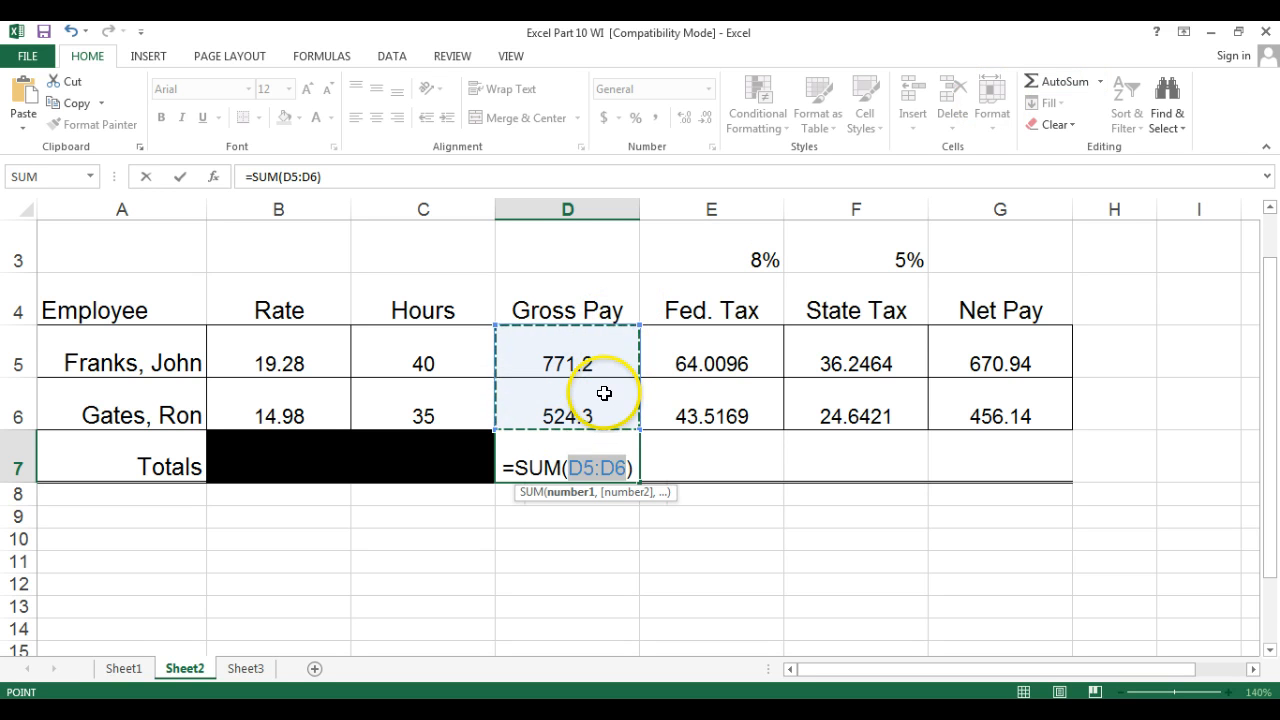
key(Return)
click(574, 456)
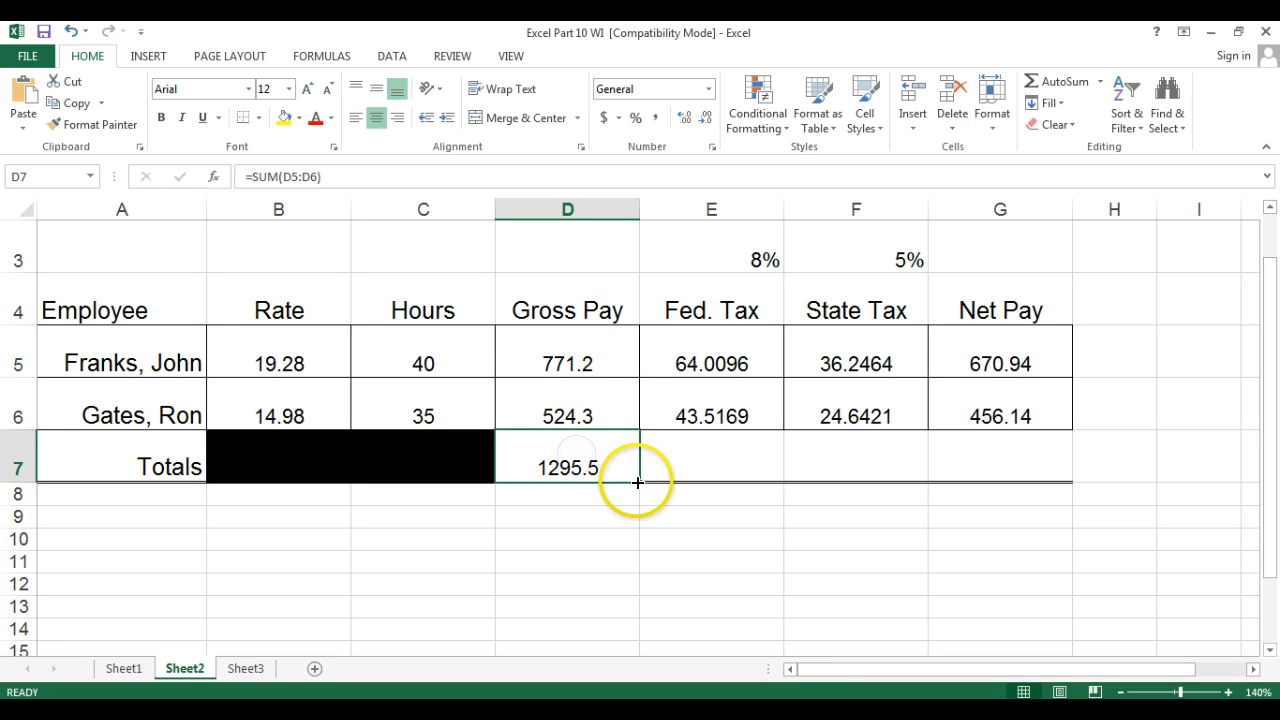
drag(638, 483, 736, 472)
drag(965, 475, 1023, 474)
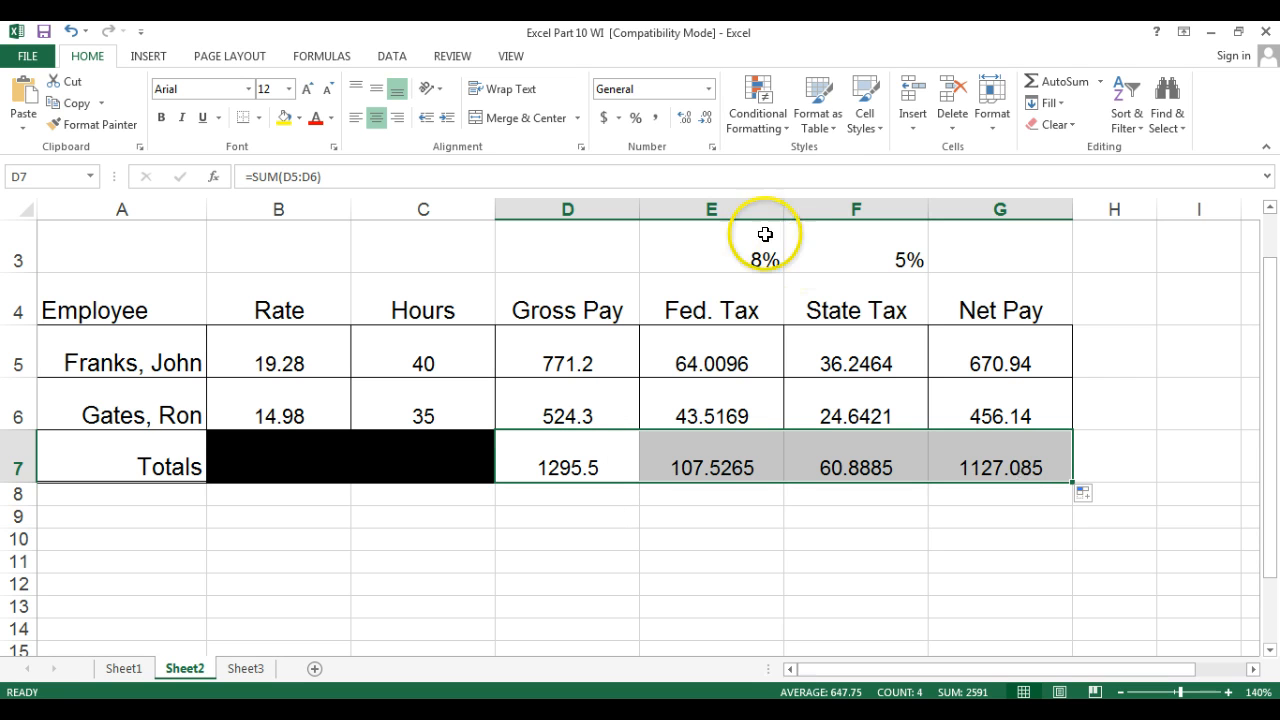
Format the totals row D7:G7 to show two decimal places.
click(707, 118)
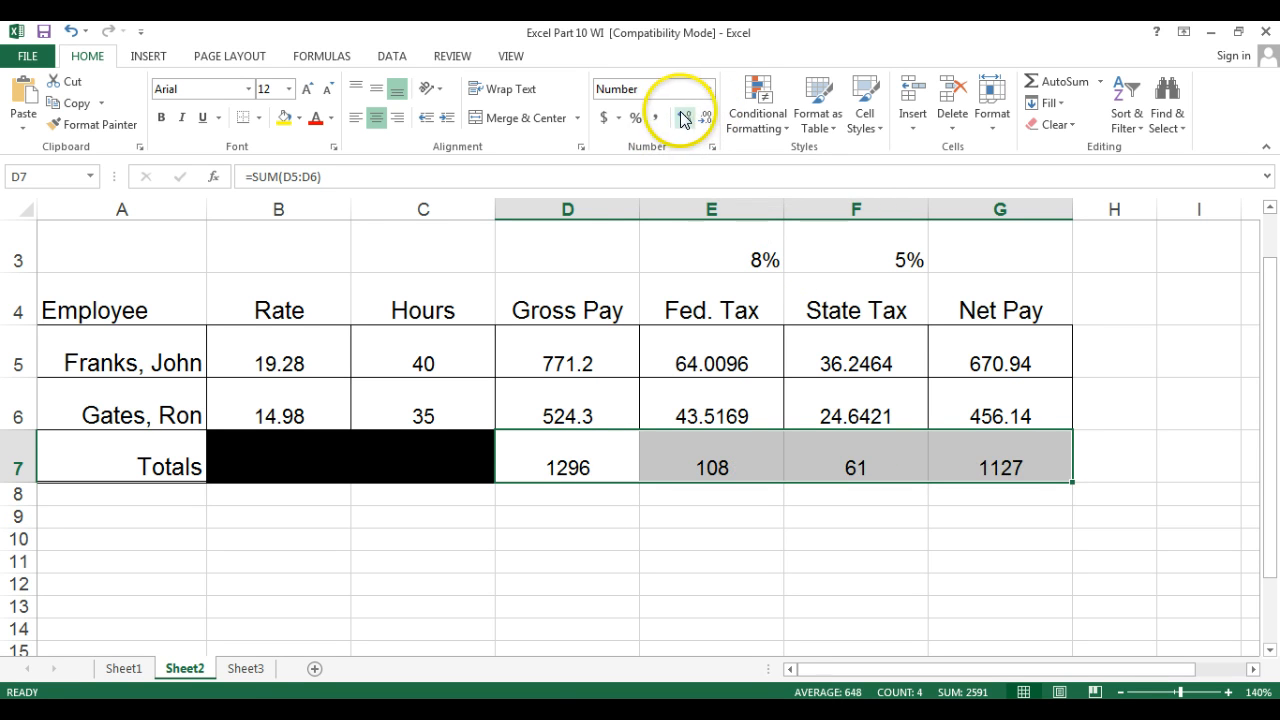
click(684, 118)
click(684, 118)
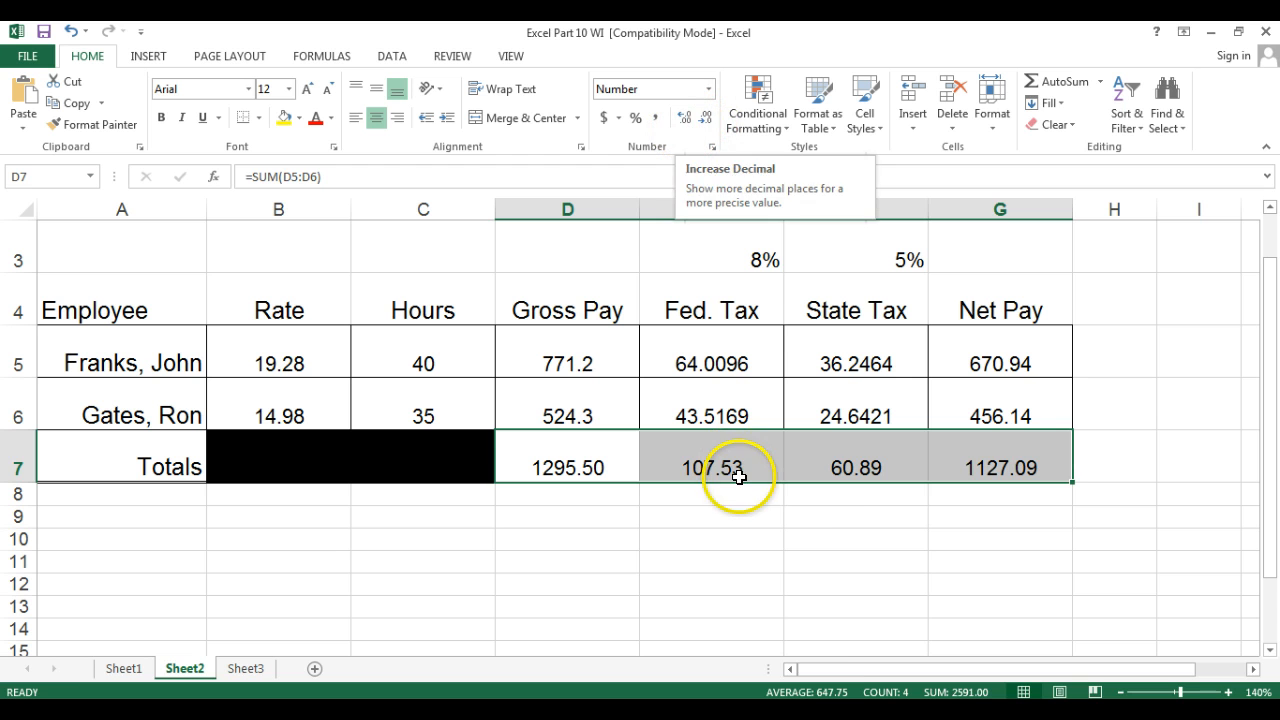
Switch to Sheet3, enter the Gross Pay formula =B5*C5 in D5, and fill it down to D6.
click(843, 541)
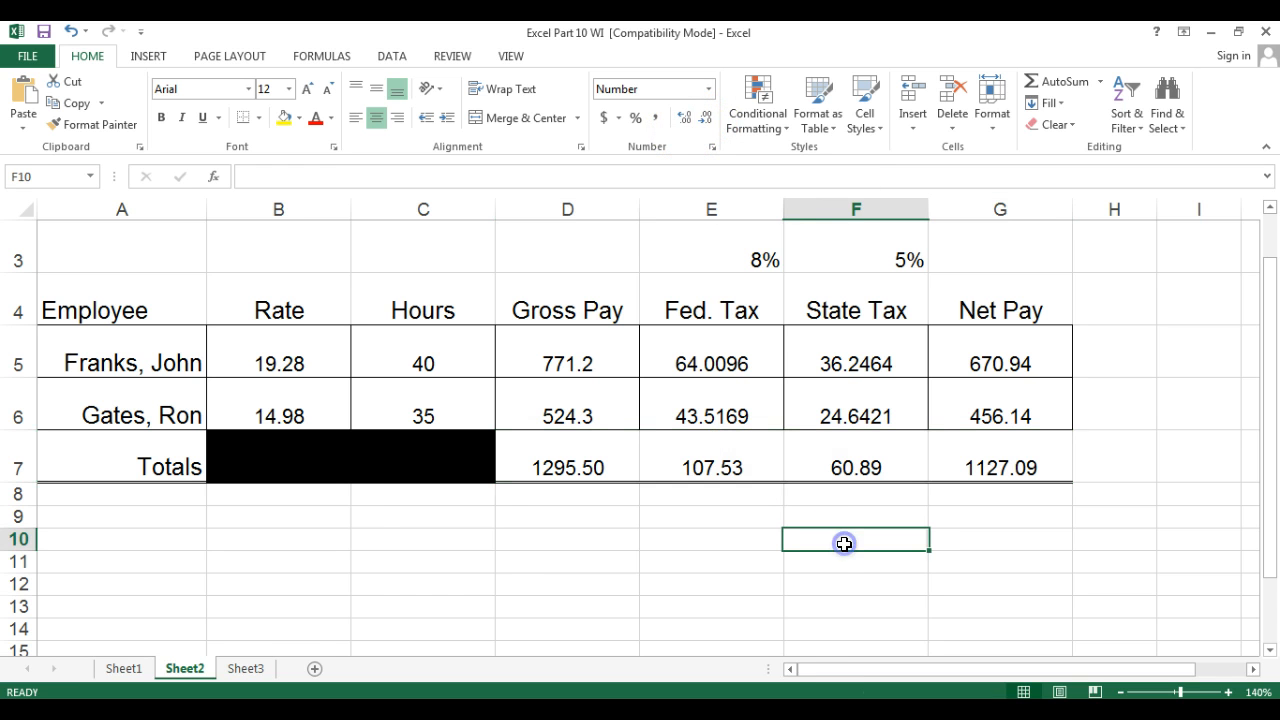
click(245, 668)
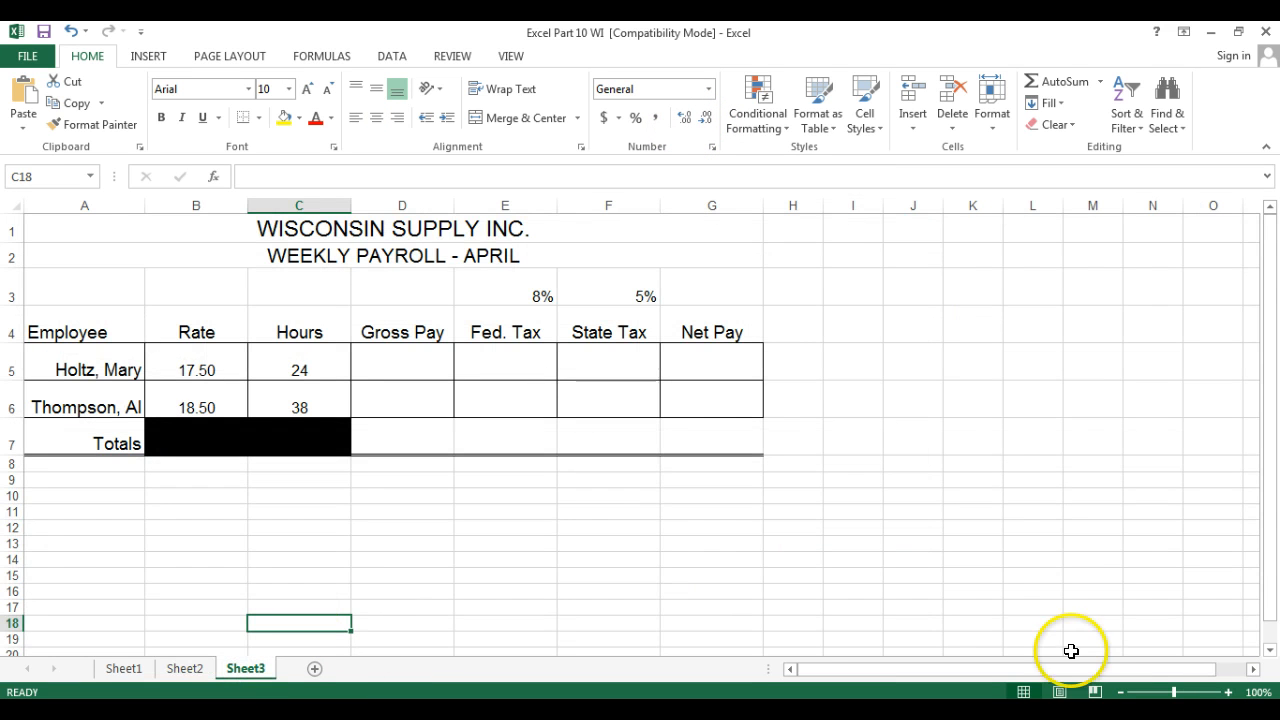
click(1228, 692)
click(1228, 692)
click(1228, 692)
click(1228, 692)
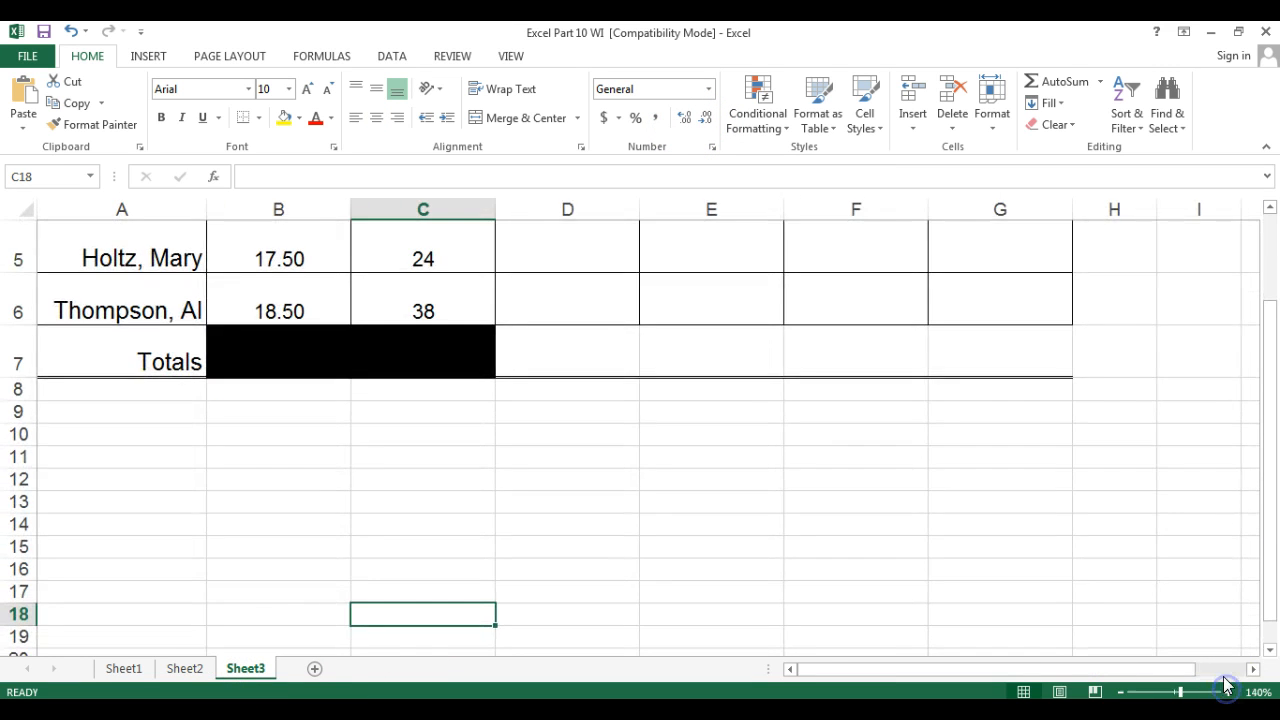
drag(1266, 484, 1262, 434)
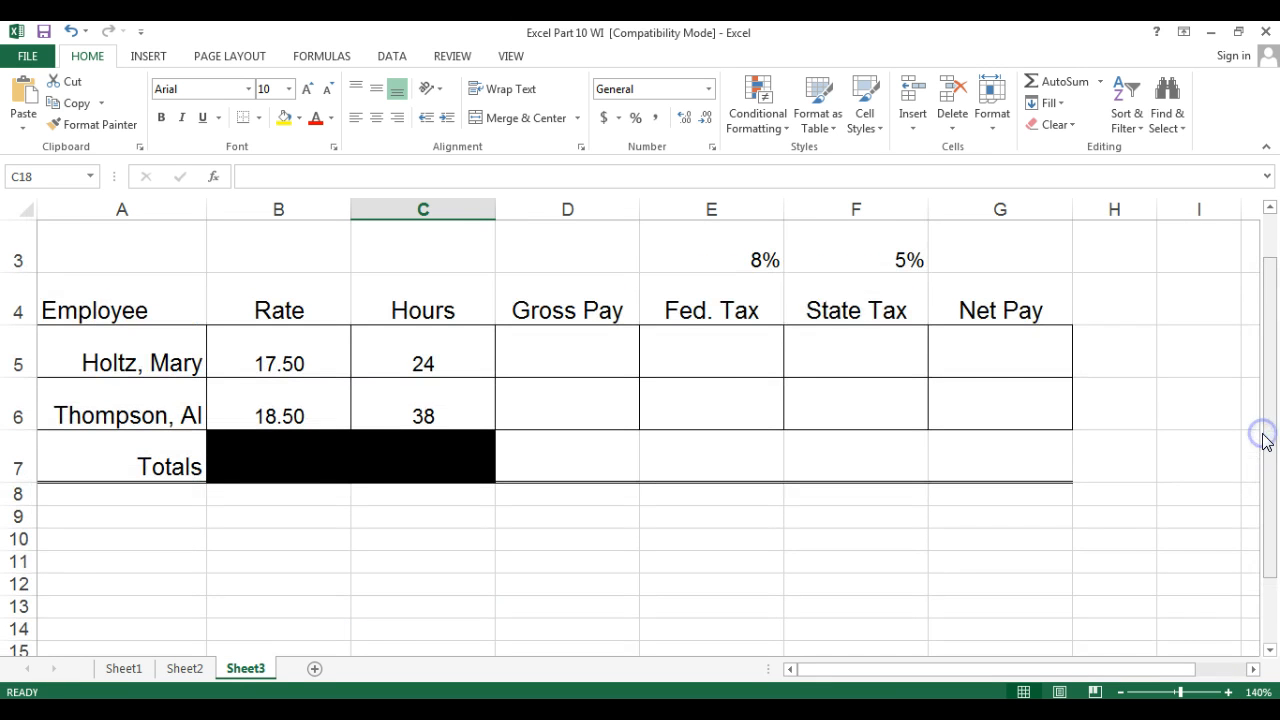
click(582, 342)
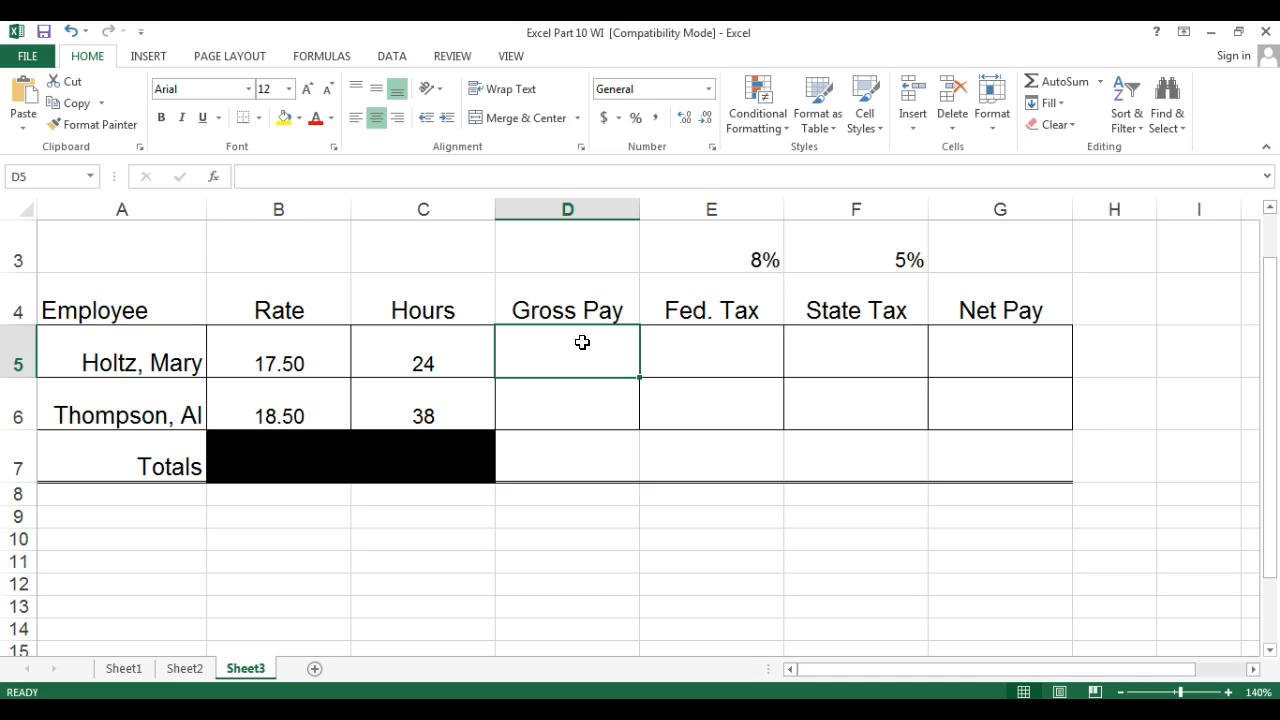
text(=)
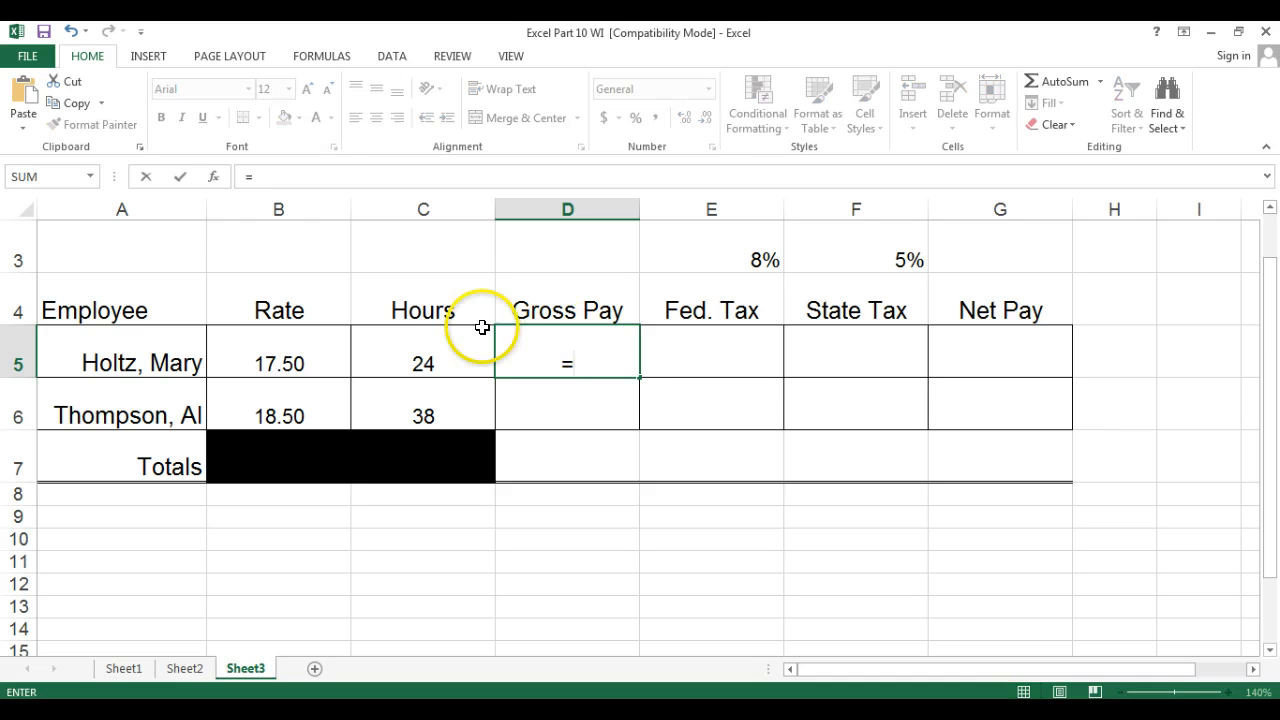
click(327, 356)
text(*)
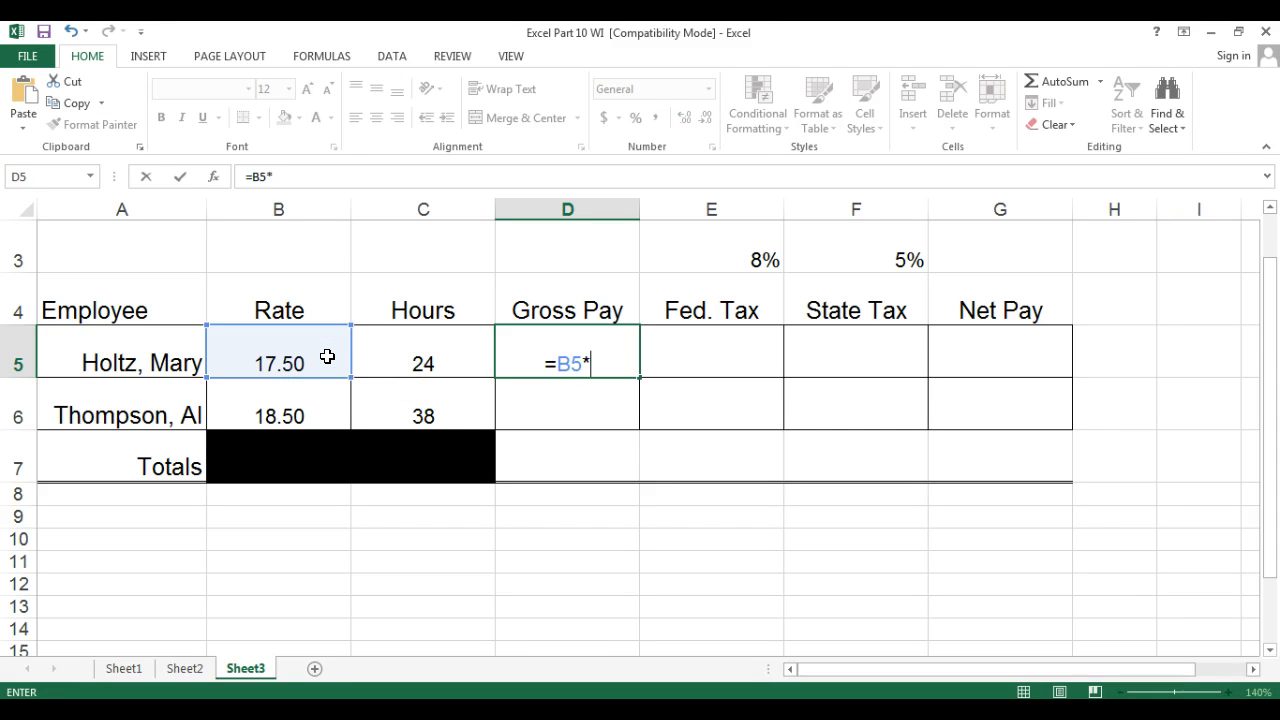
click(401, 362)
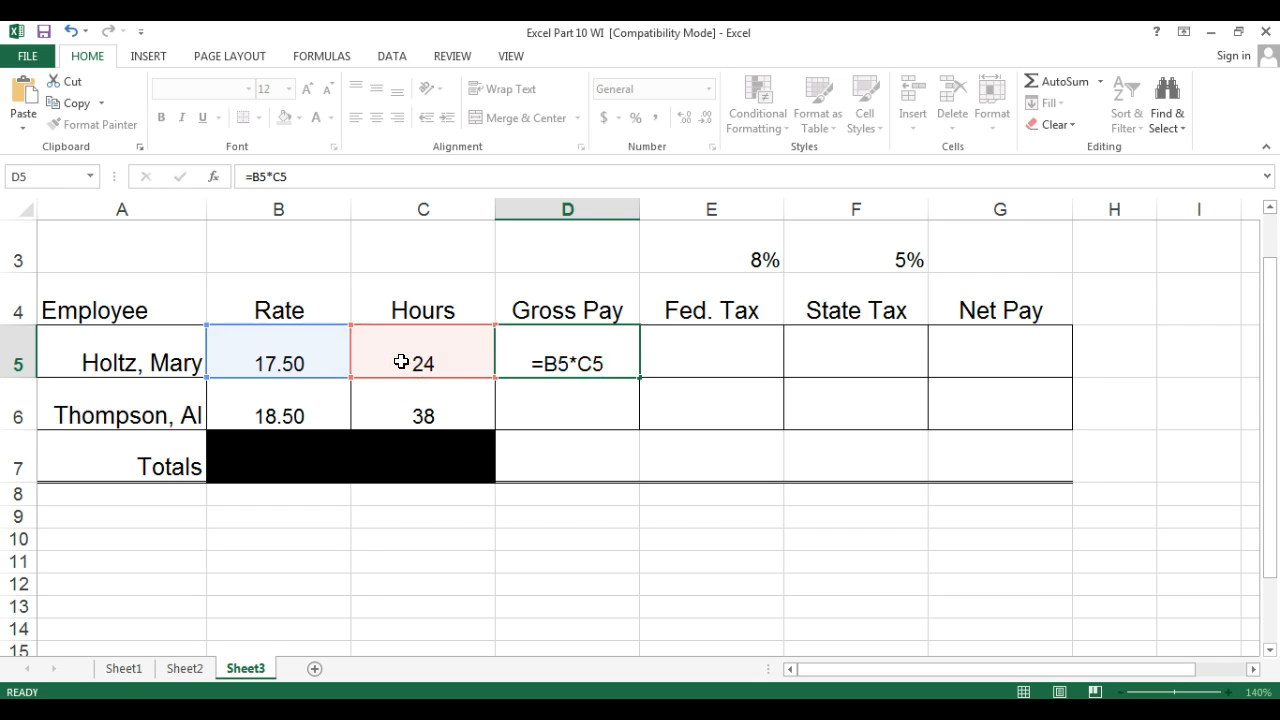
key(Return)
click(537, 356)
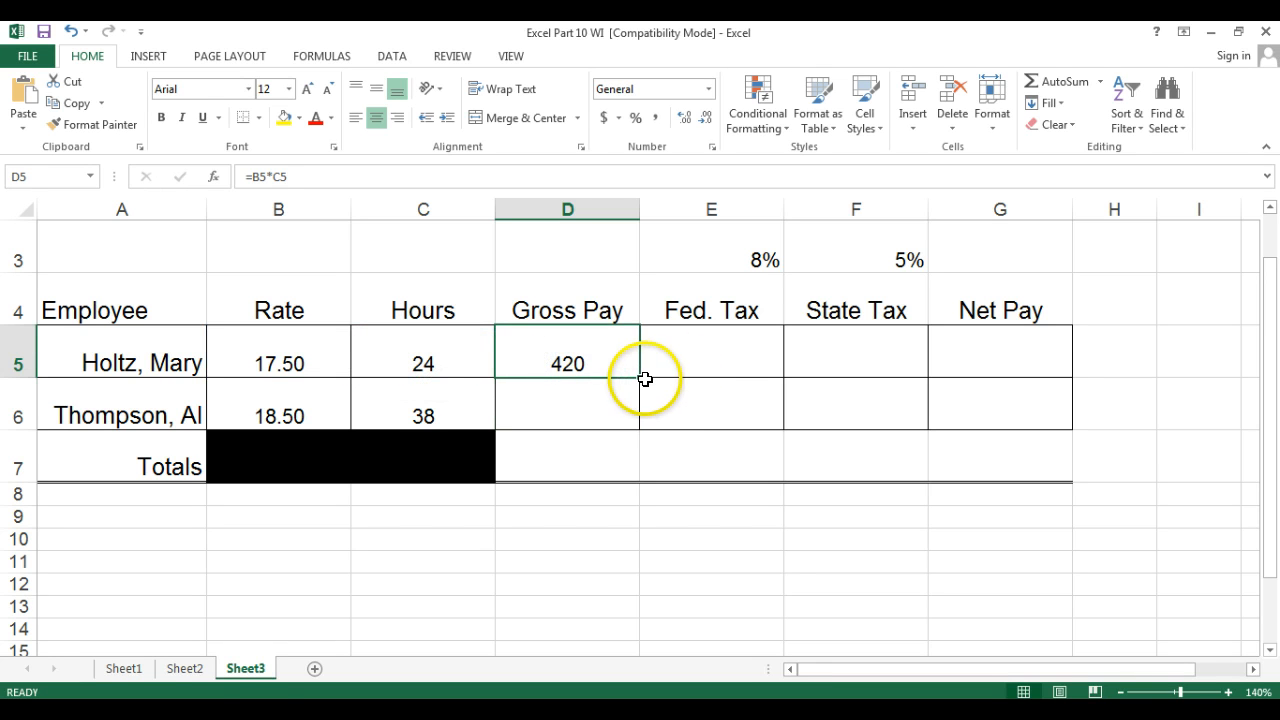
drag(639, 377, 634, 410)
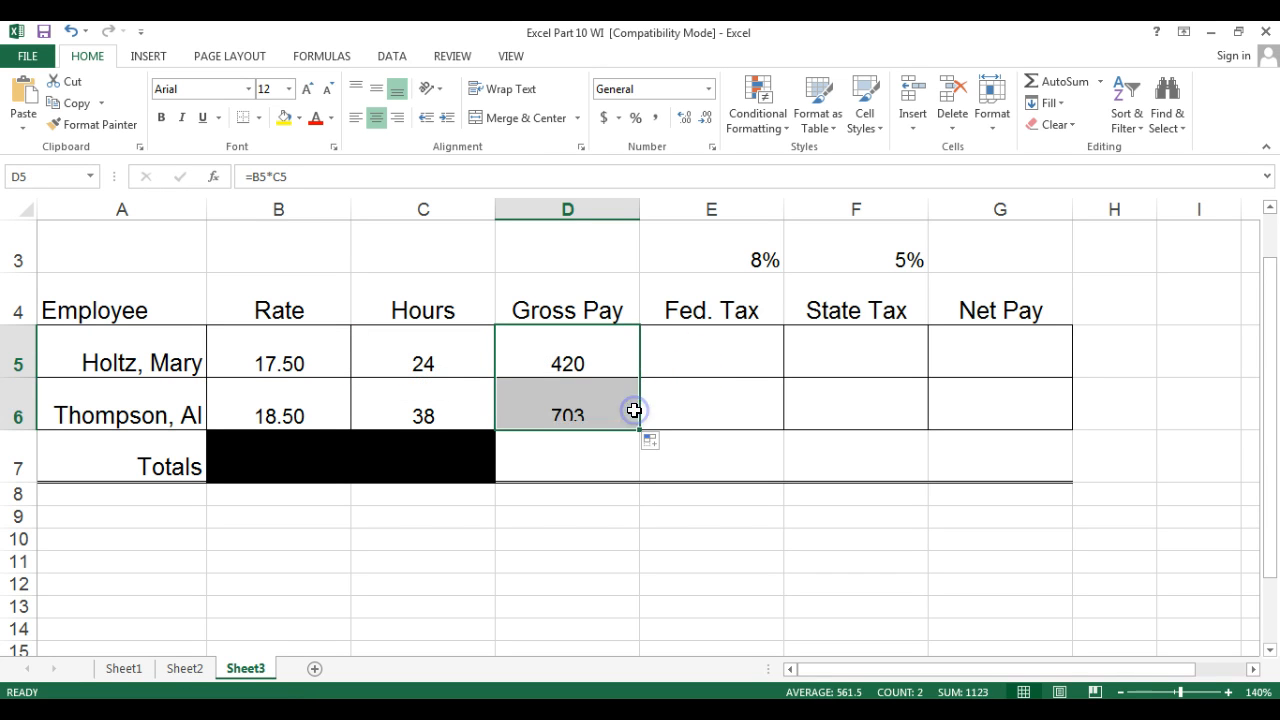
Enter the Fed. Tax formula =D5*$E$3 in E5 and fill it down to E6.
click(701, 346)
text(=)
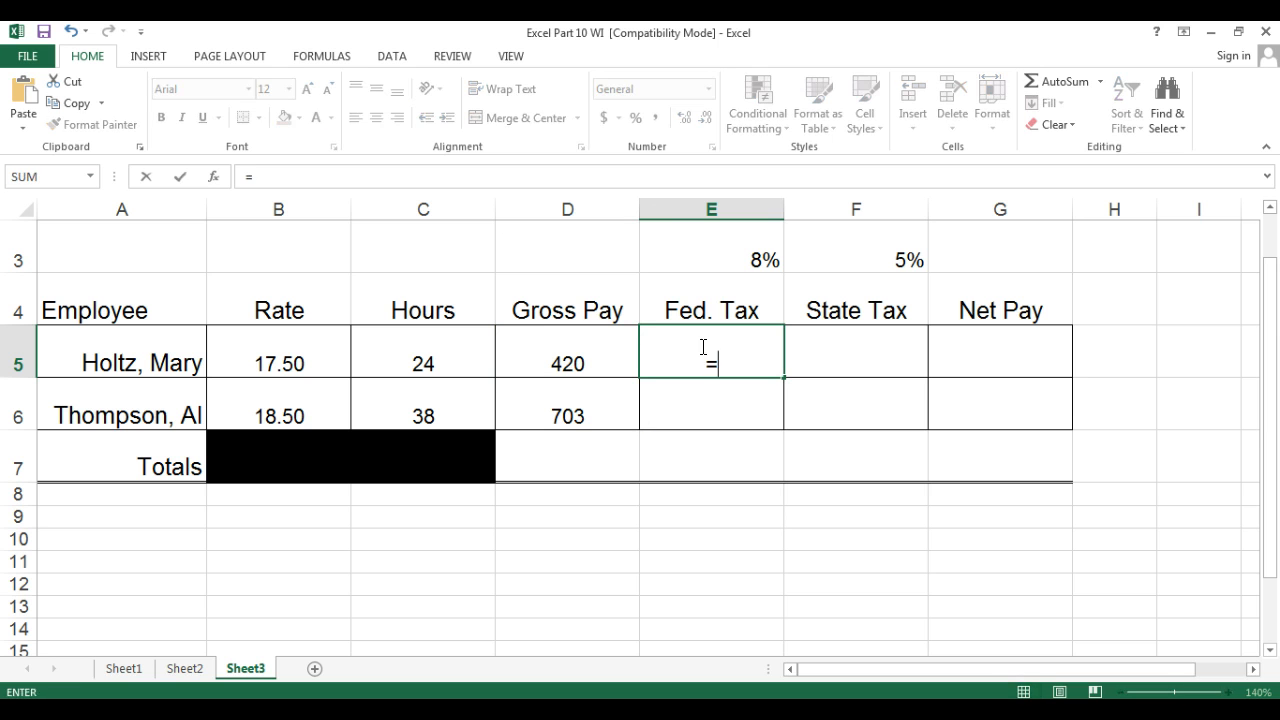
click(572, 352)
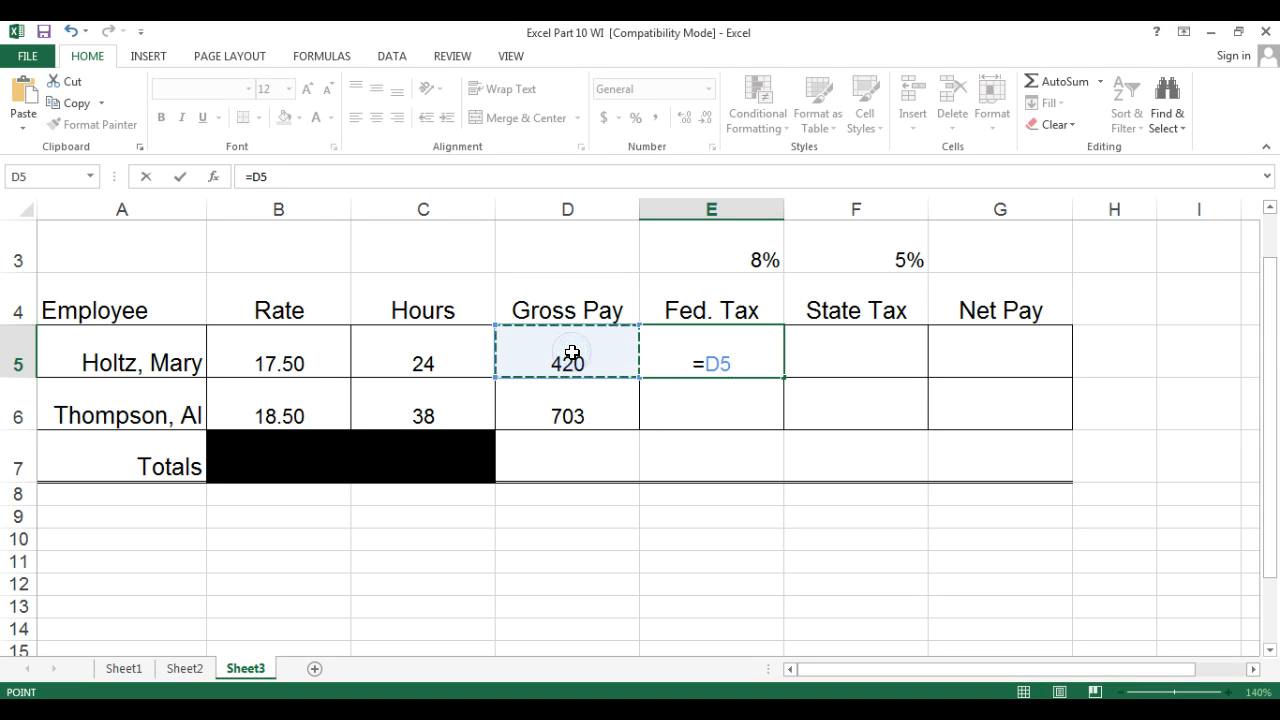
text(*)
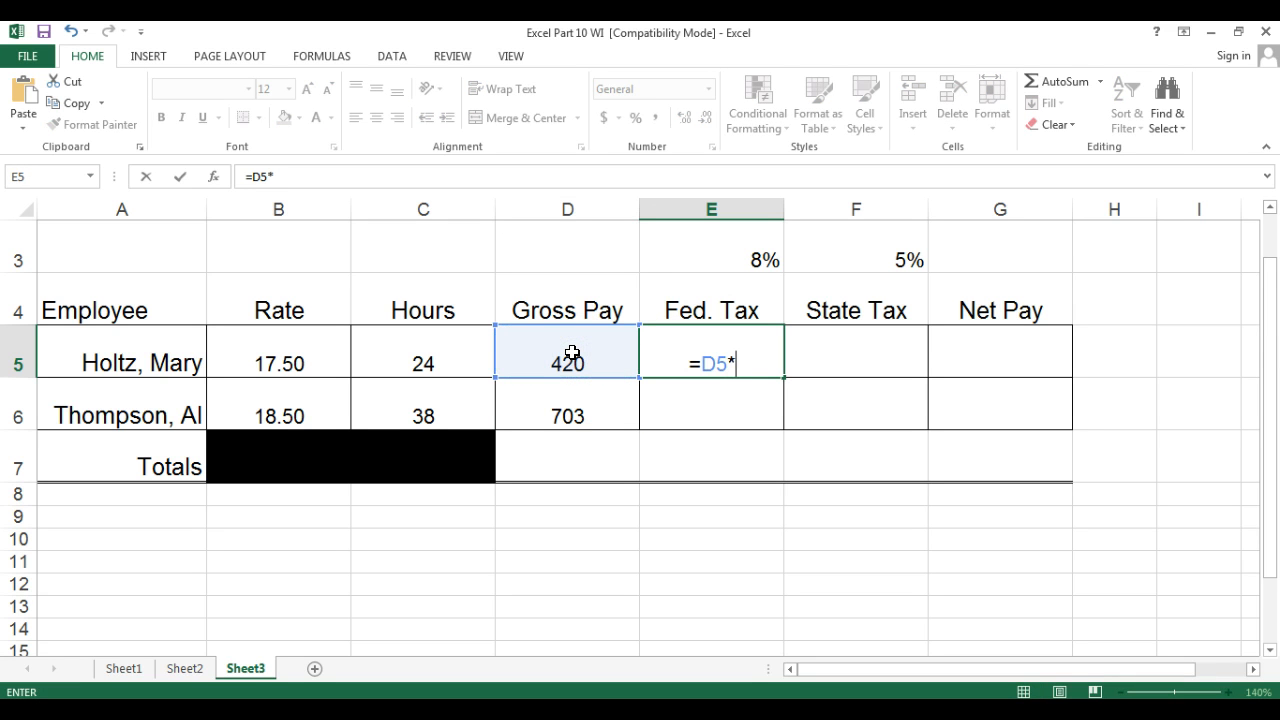
text($e)
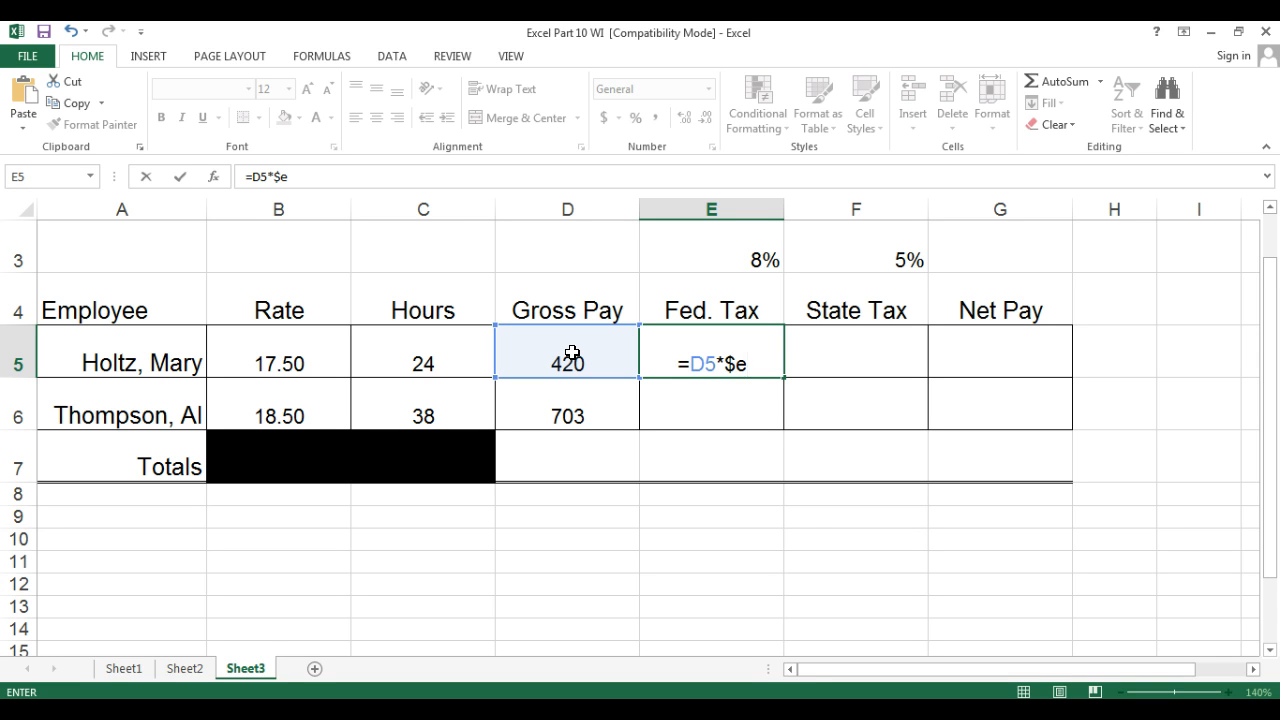
text($3)
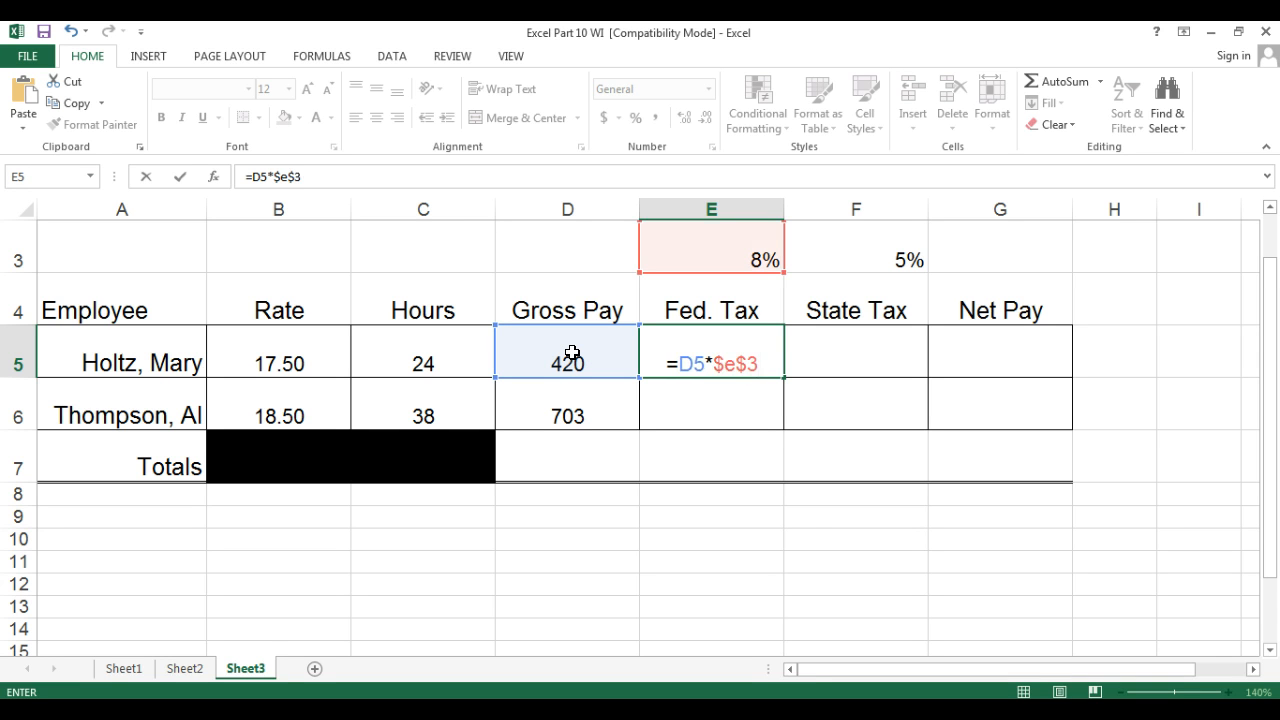
key(Return)
click(668, 360)
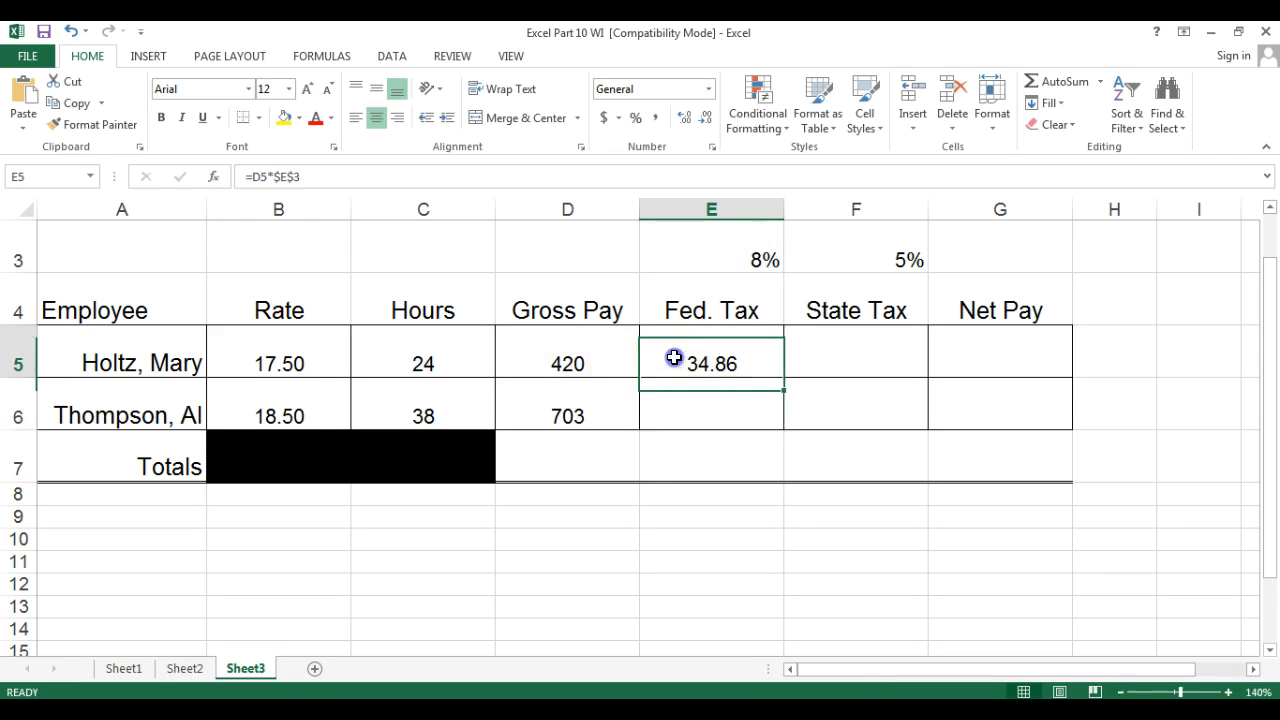
drag(784, 378, 786, 426)
Enter the State Tax formula =D5*$F$3 in F5 and fill it down to F6.
click(861, 354)
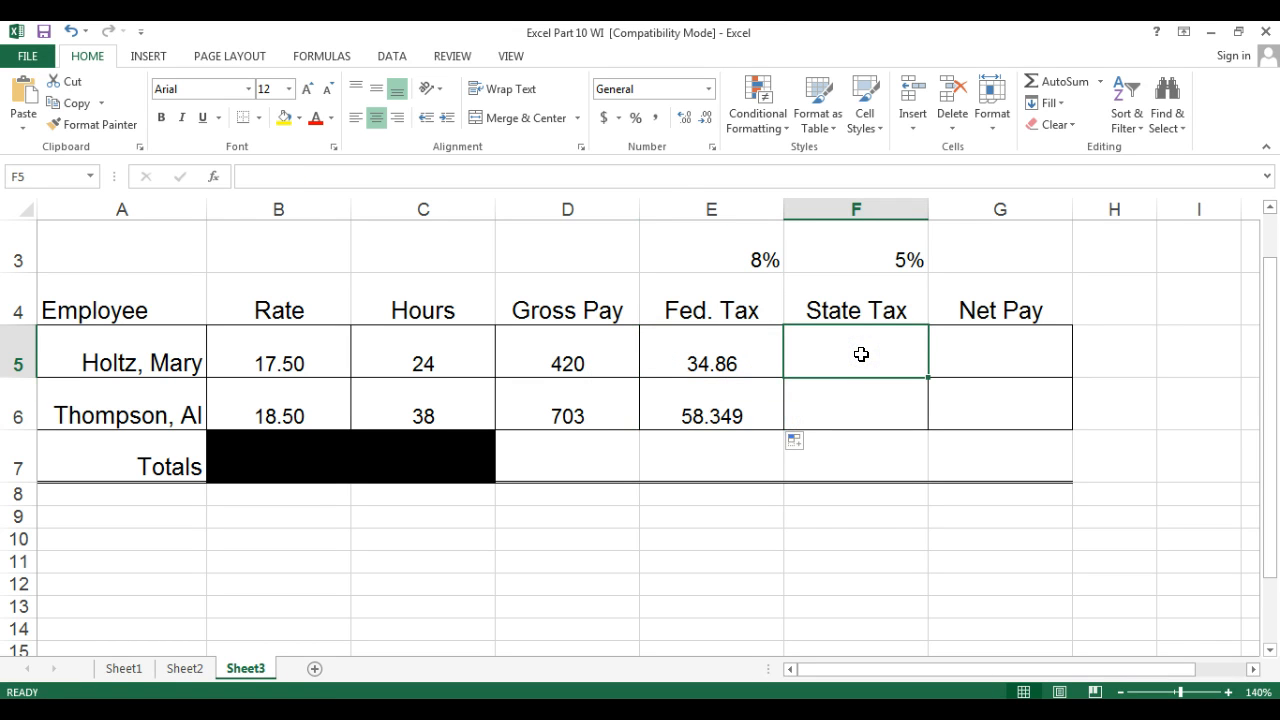
text(=)
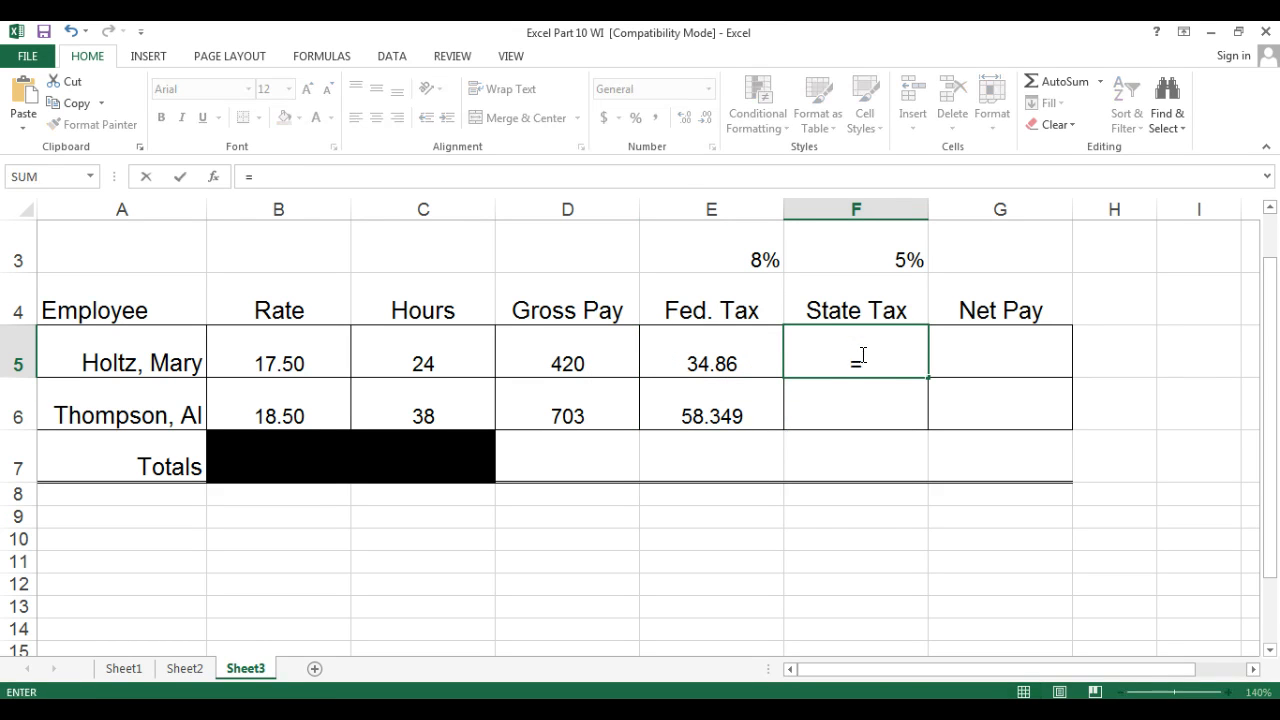
click(575, 342)
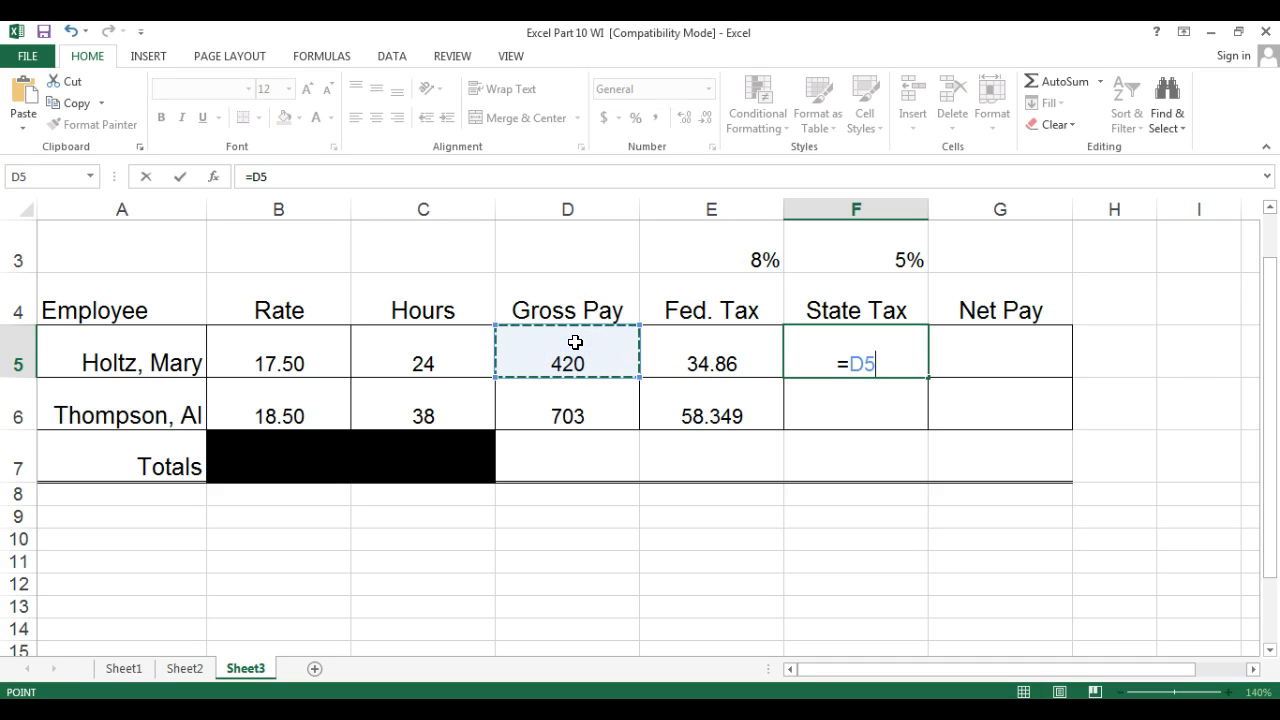
text(*)
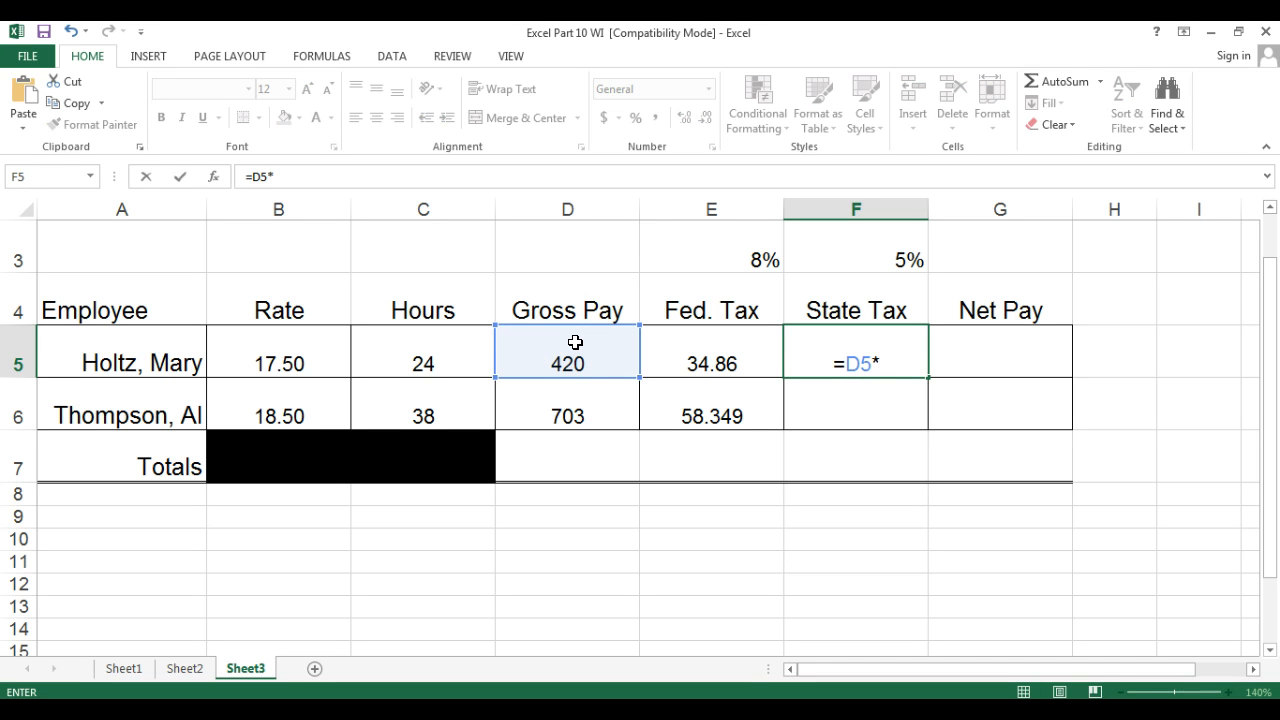
text($f$)
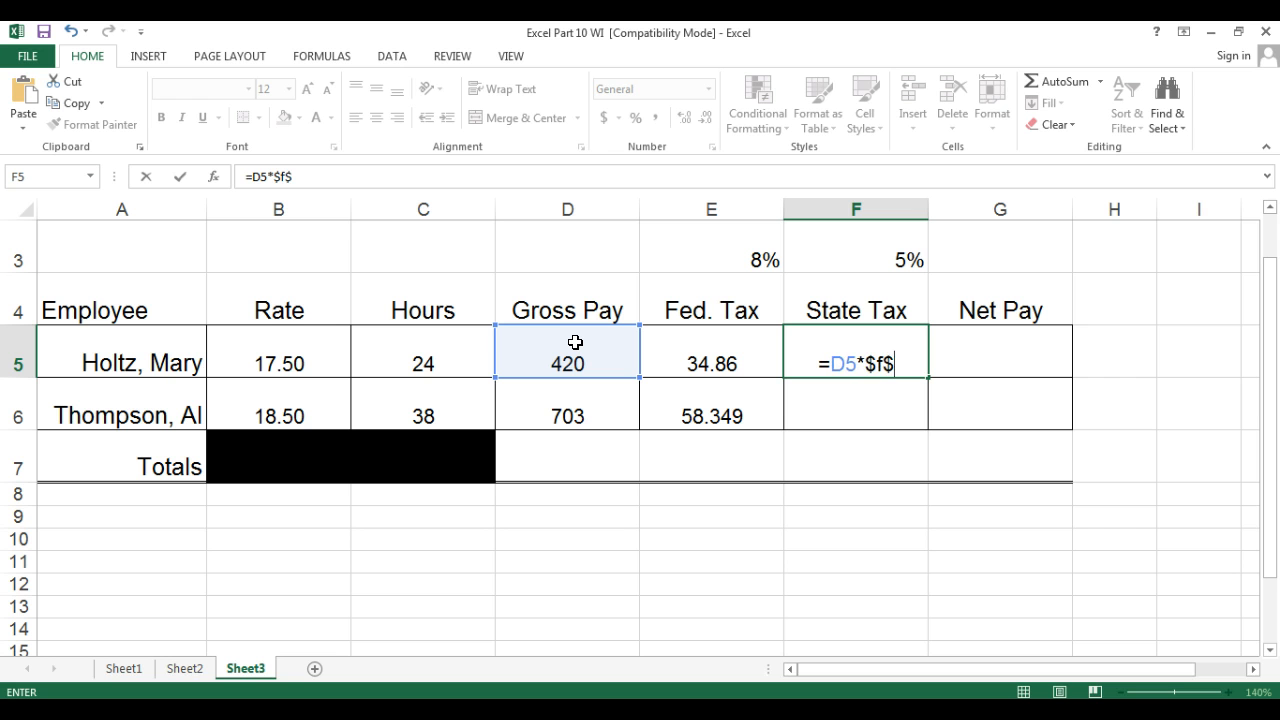
text(3)
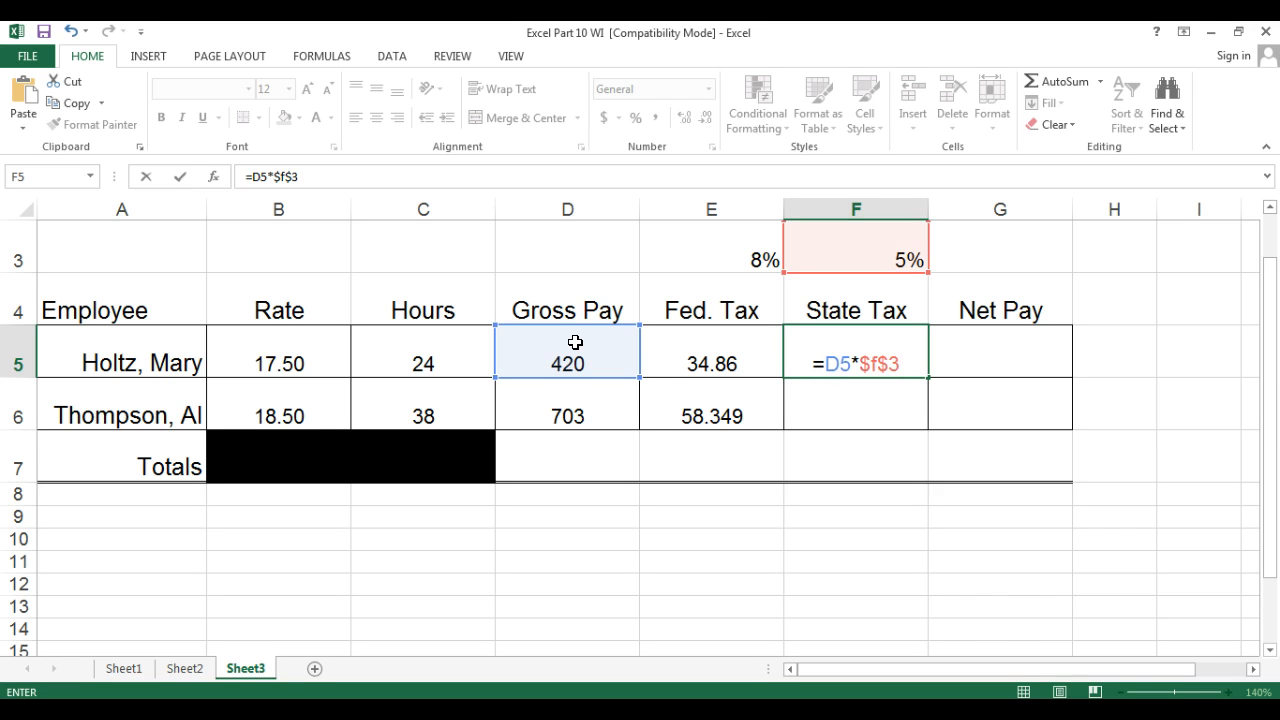
key(Return)
click(870, 342)
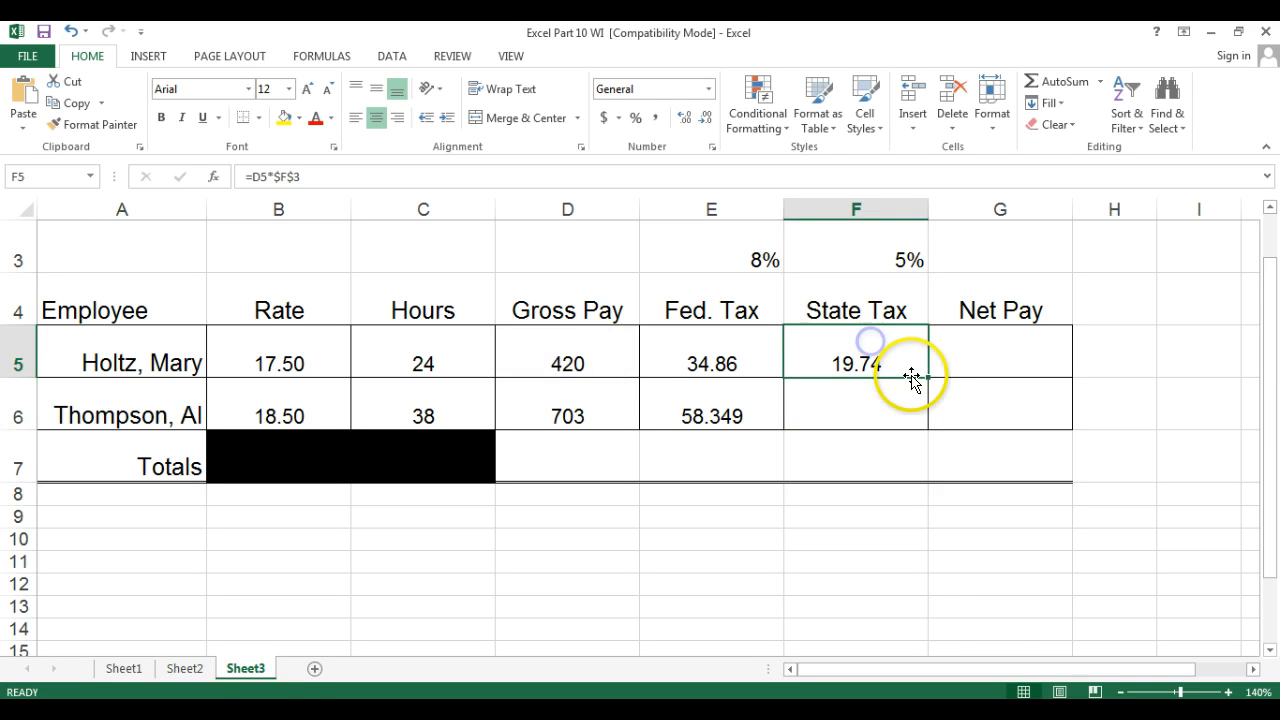
drag(926, 375, 924, 423)
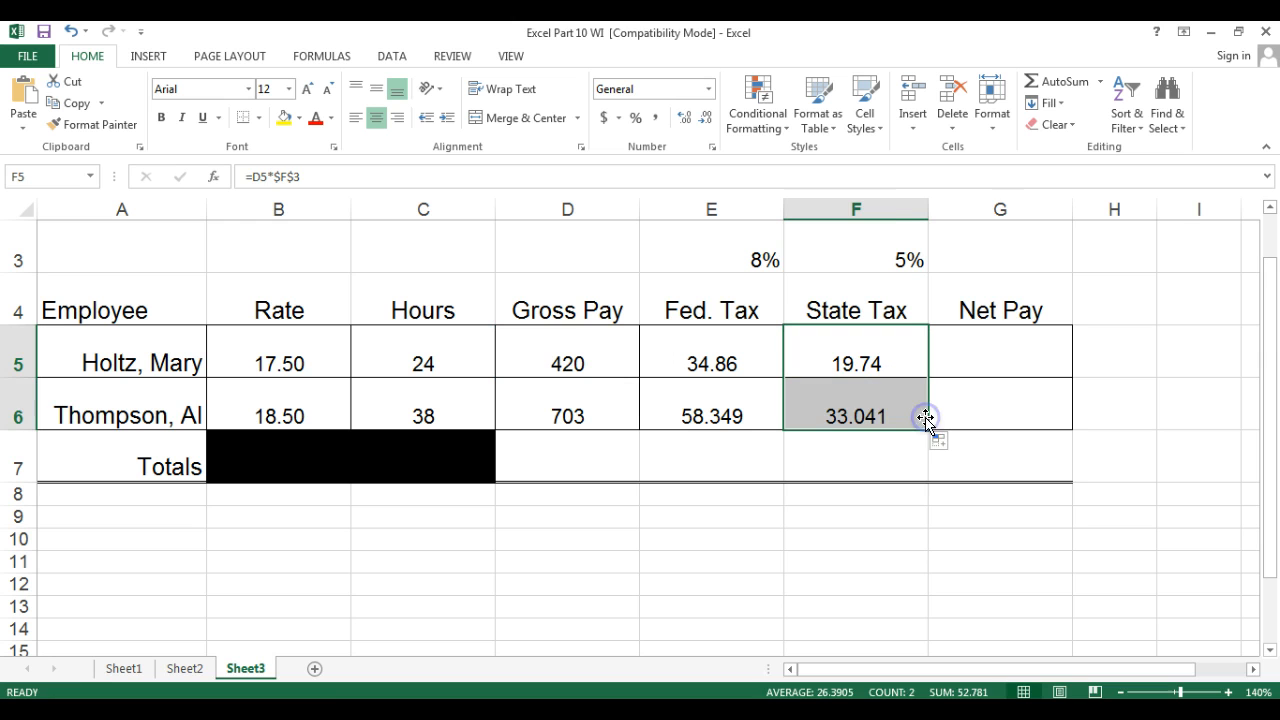
Enter the Net Pay formula =D5-E5-F5 in G5, fill it down to G6, and show two decimal places.
click(991, 354)
text(=)
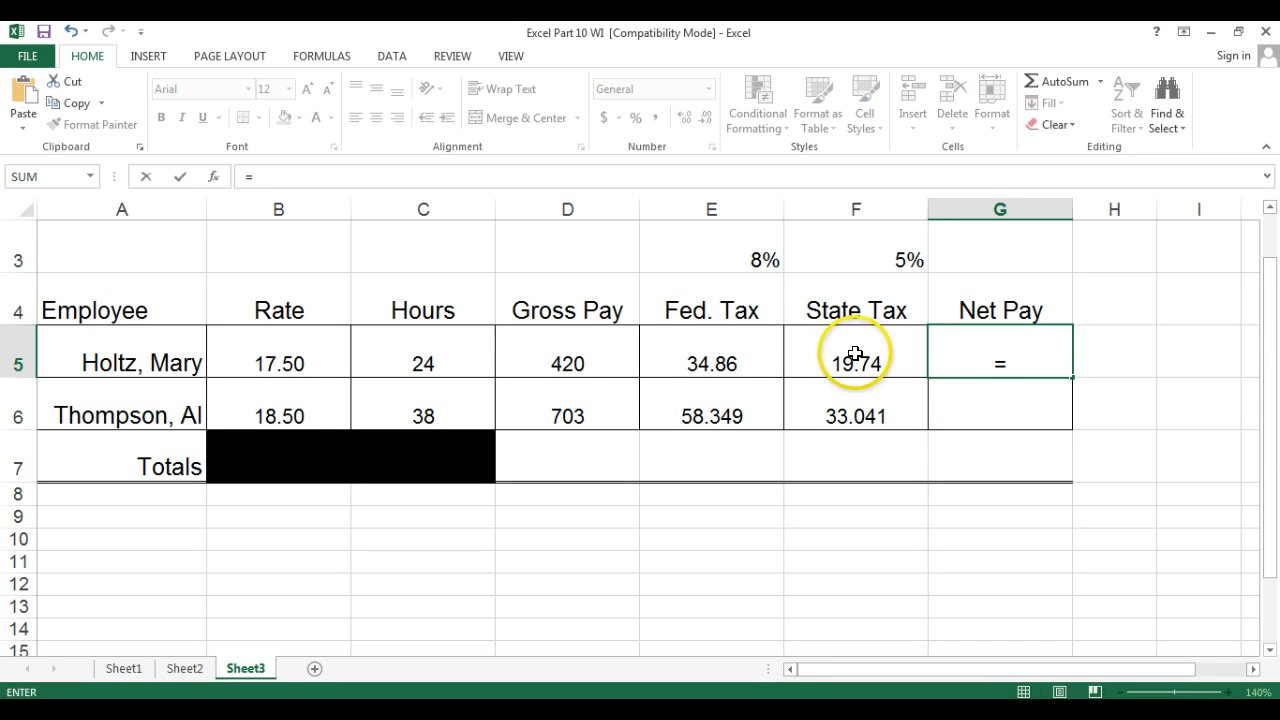
click(580, 347)
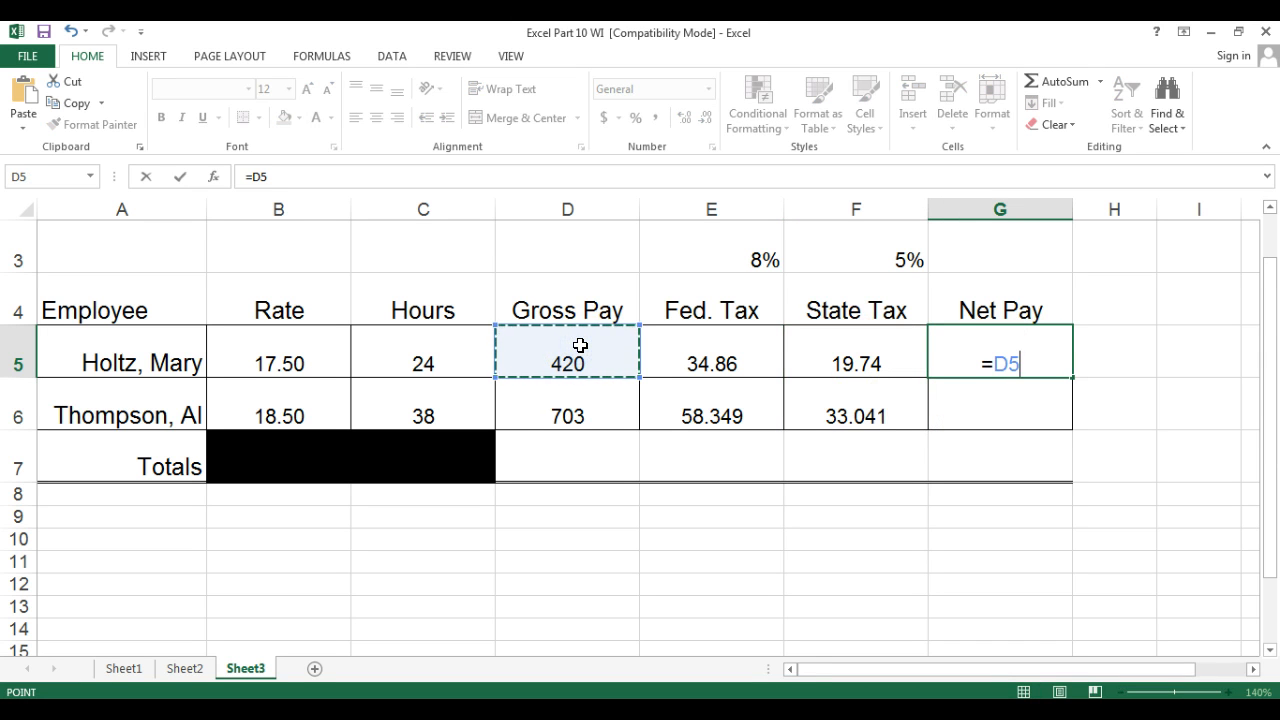
text(-)
click(703, 349)
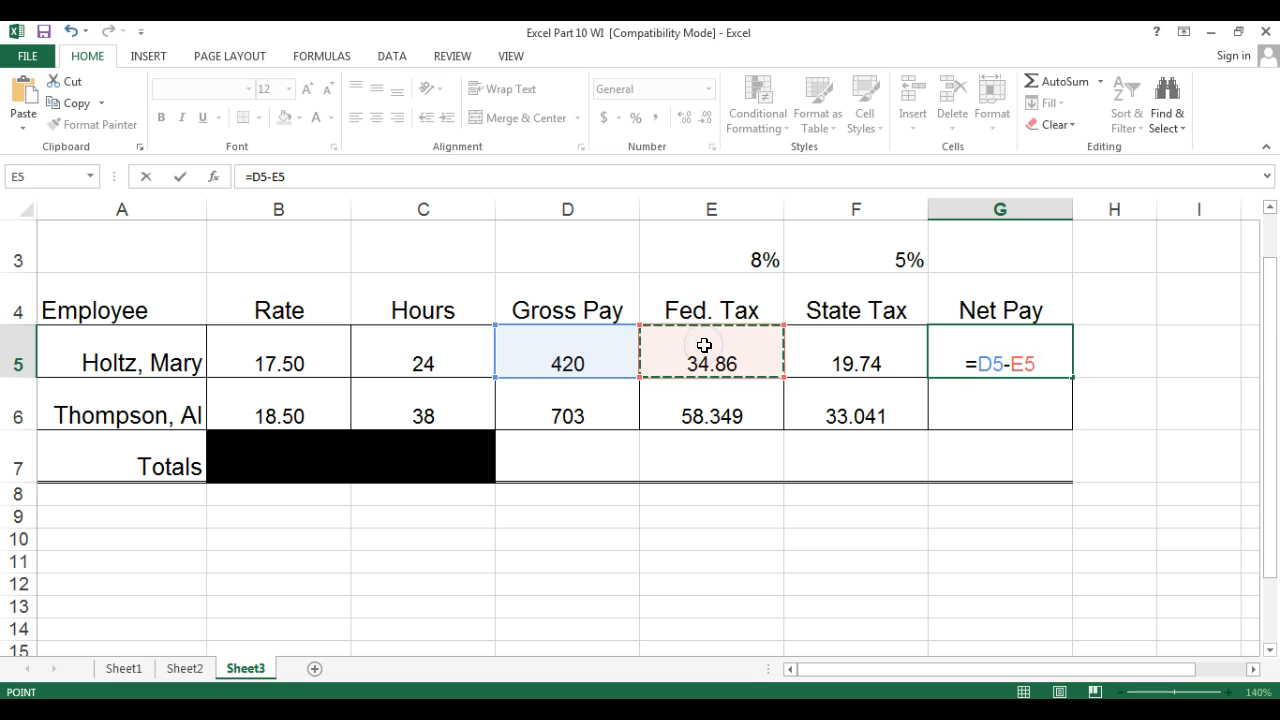
text(-)
click(823, 351)
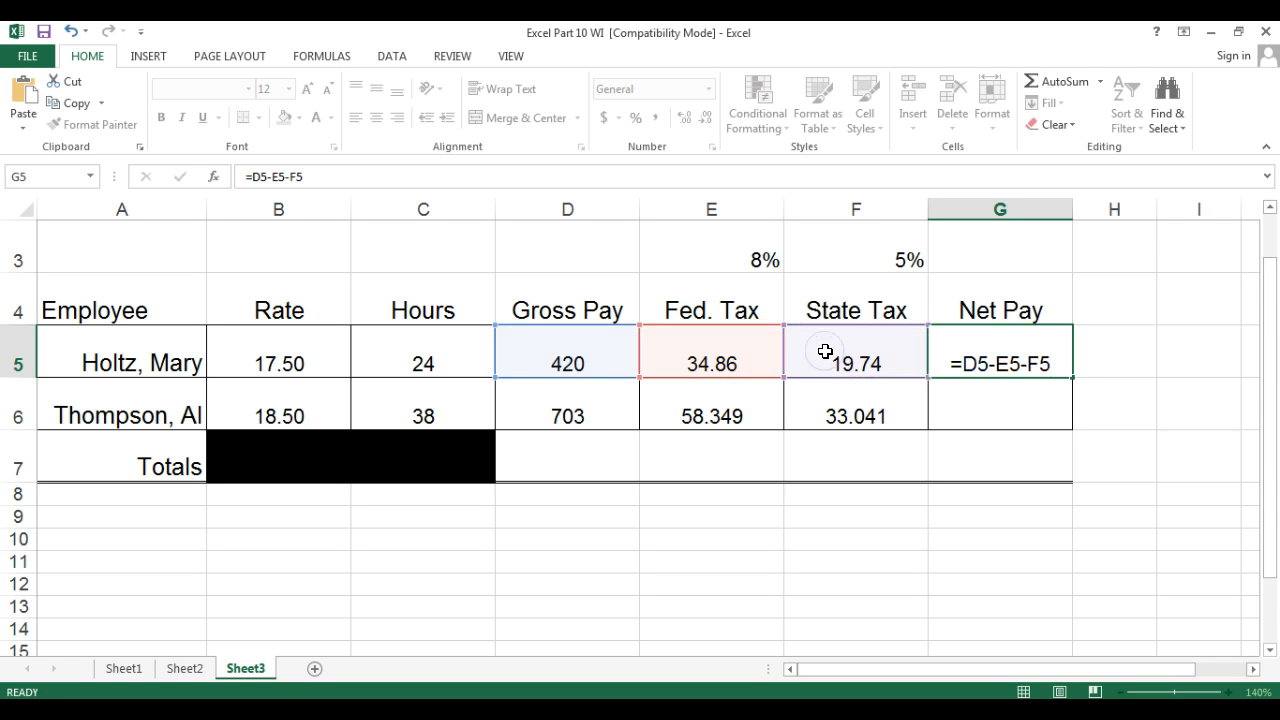
key(Return)
click(966, 360)
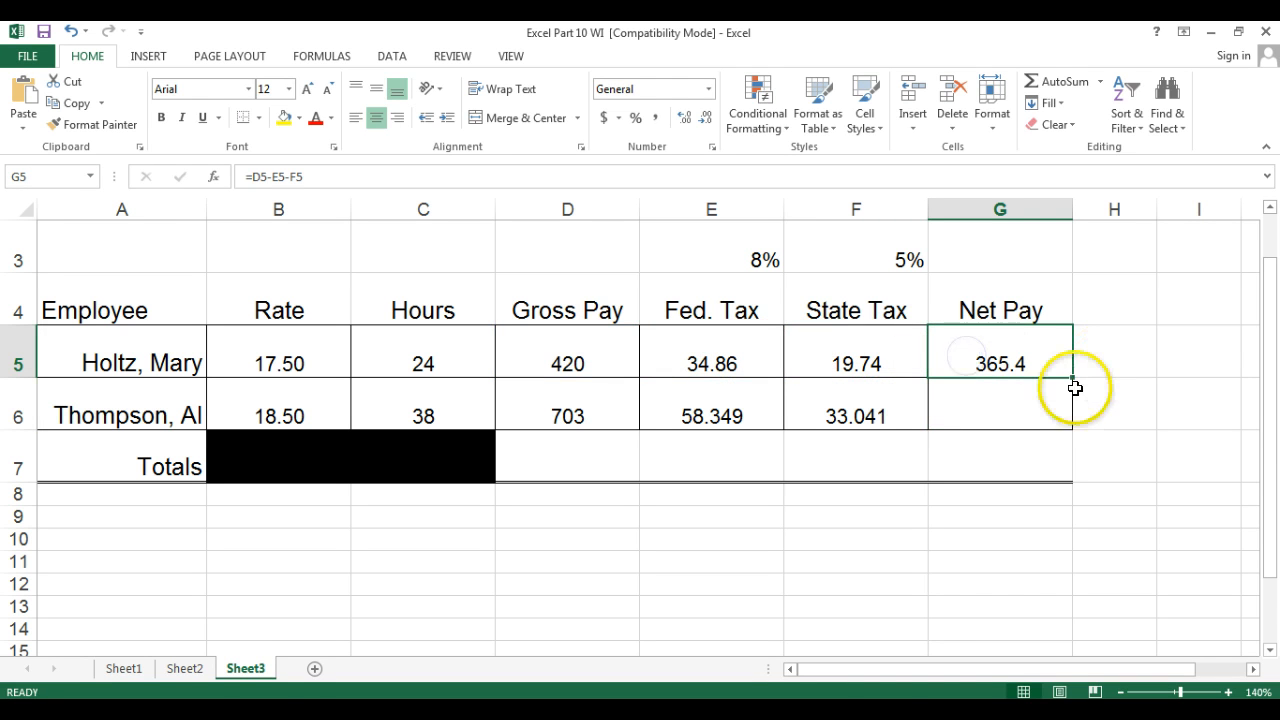
drag(1071, 396, 1068, 413)
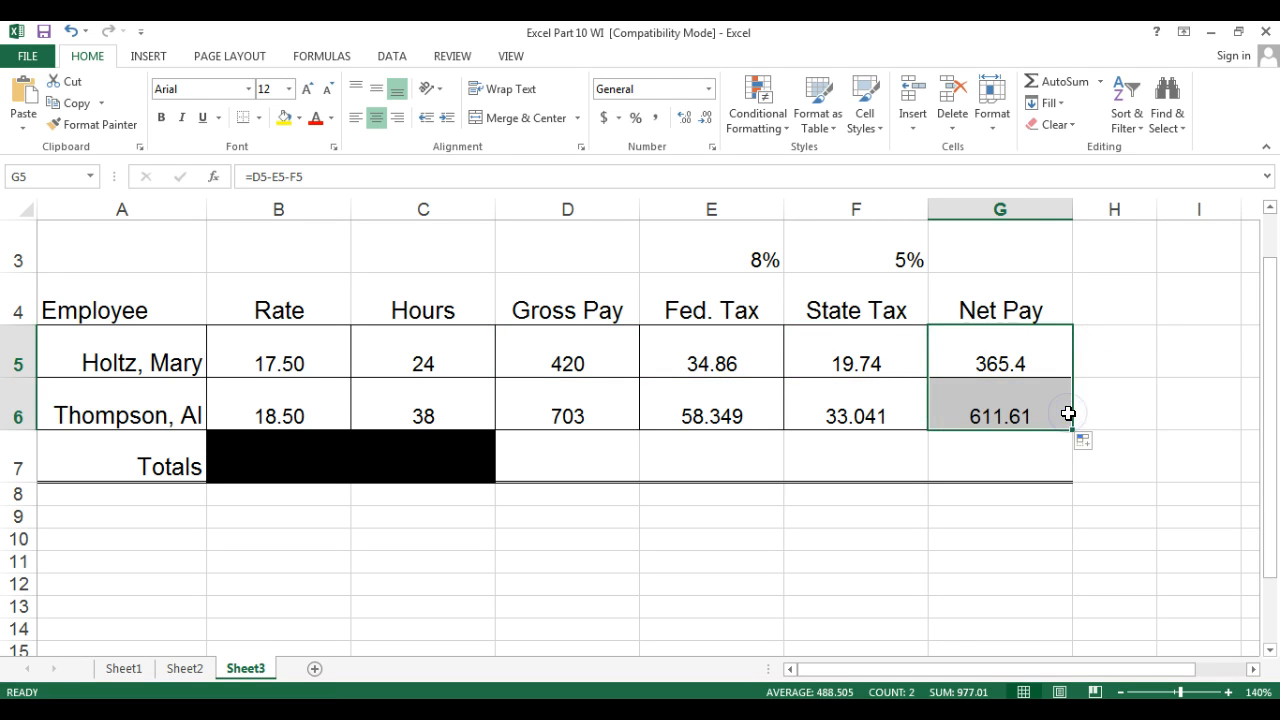
click(686, 117)
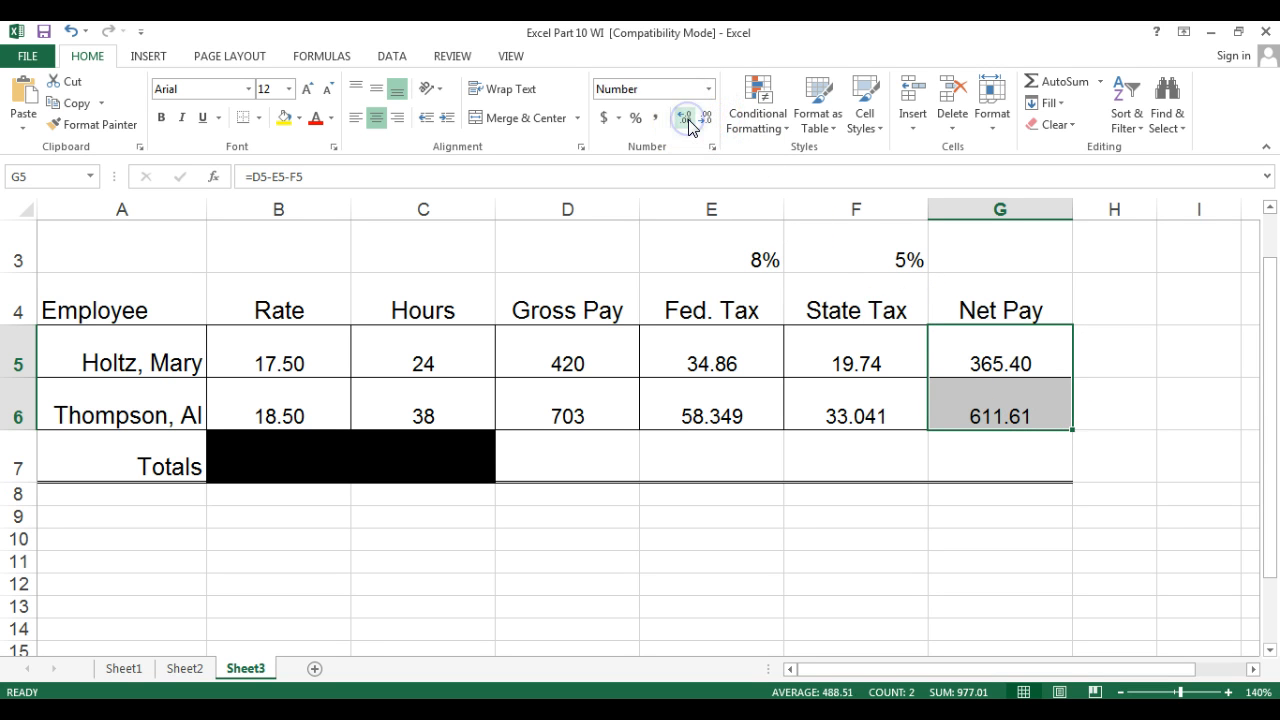
Total the Gross Pay column in D7 with AutoSum and copy the total across to G7.
click(543, 457)
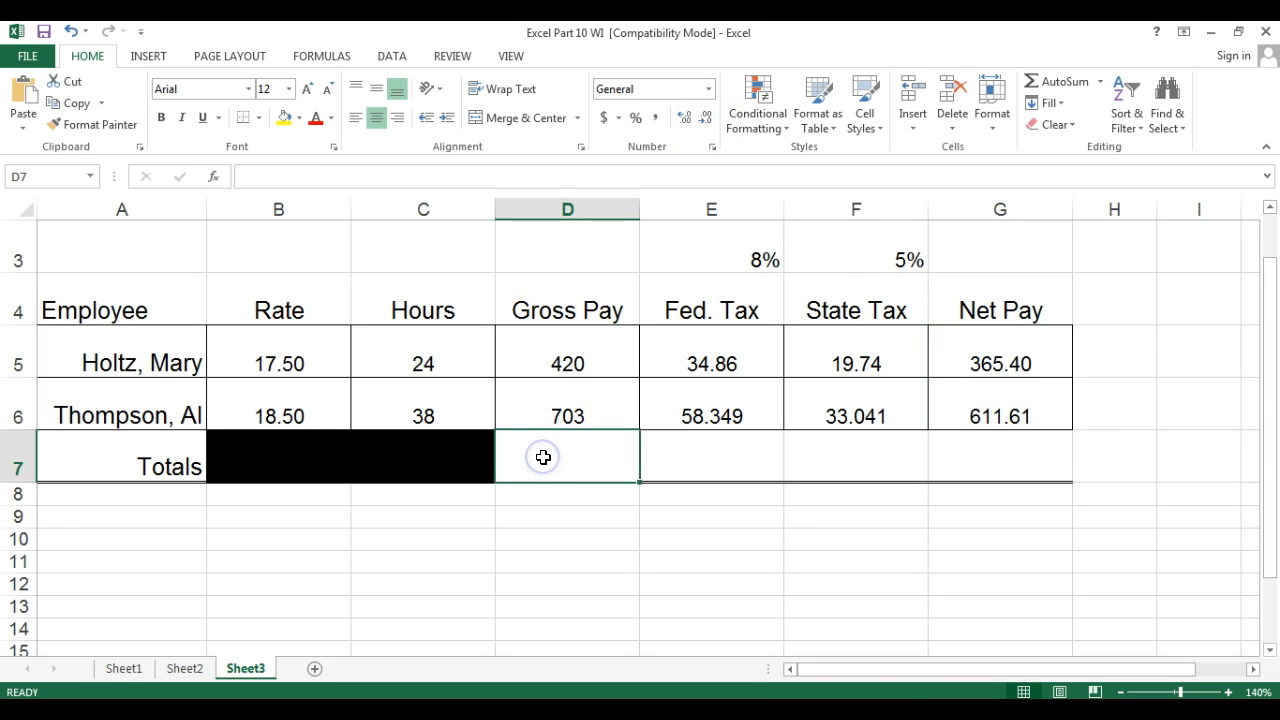
click(1060, 82)
key(Return)
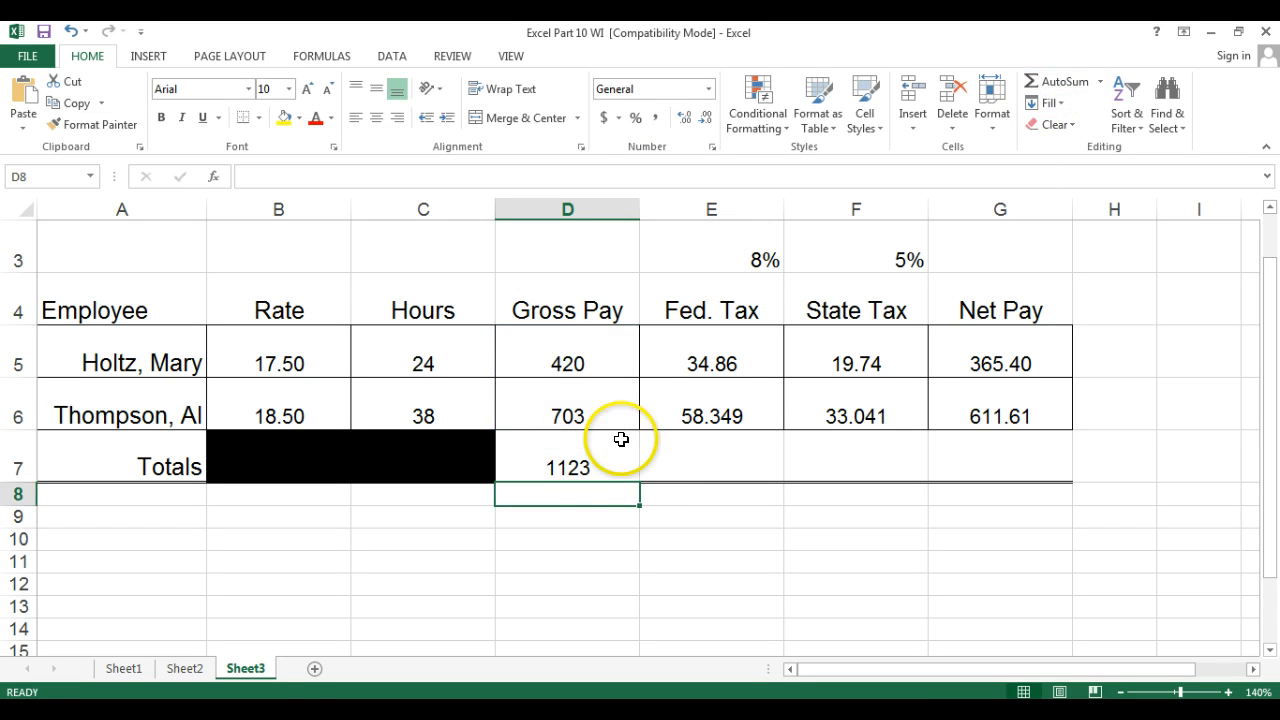
click(579, 472)
drag(640, 484, 1034, 468)
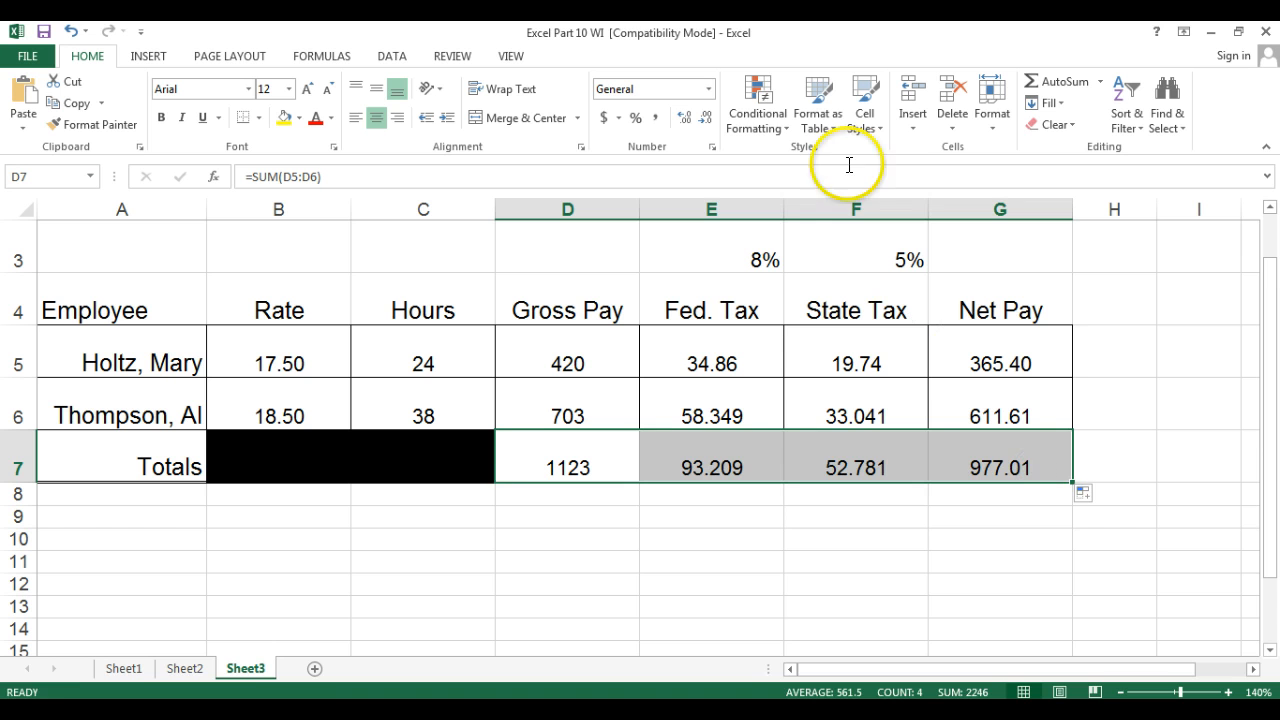
Format the totals row D7:G7 to show two decimal places.
click(708, 118)
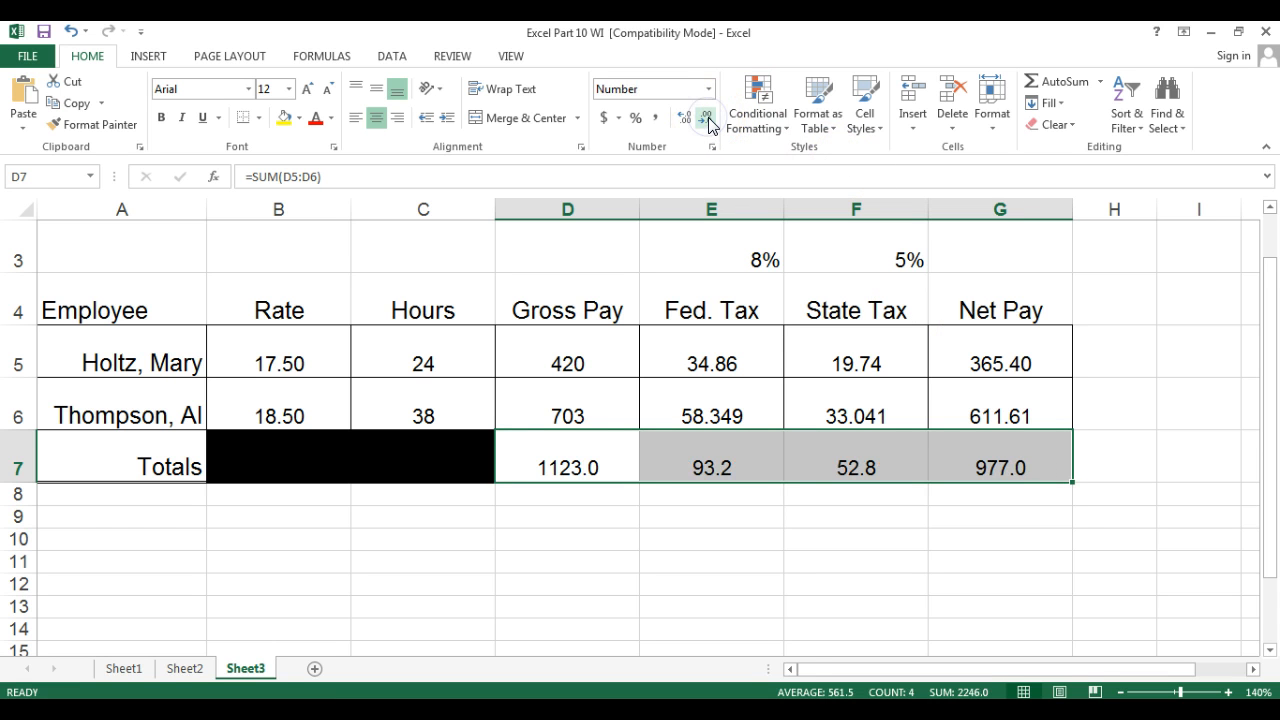
click(682, 118)
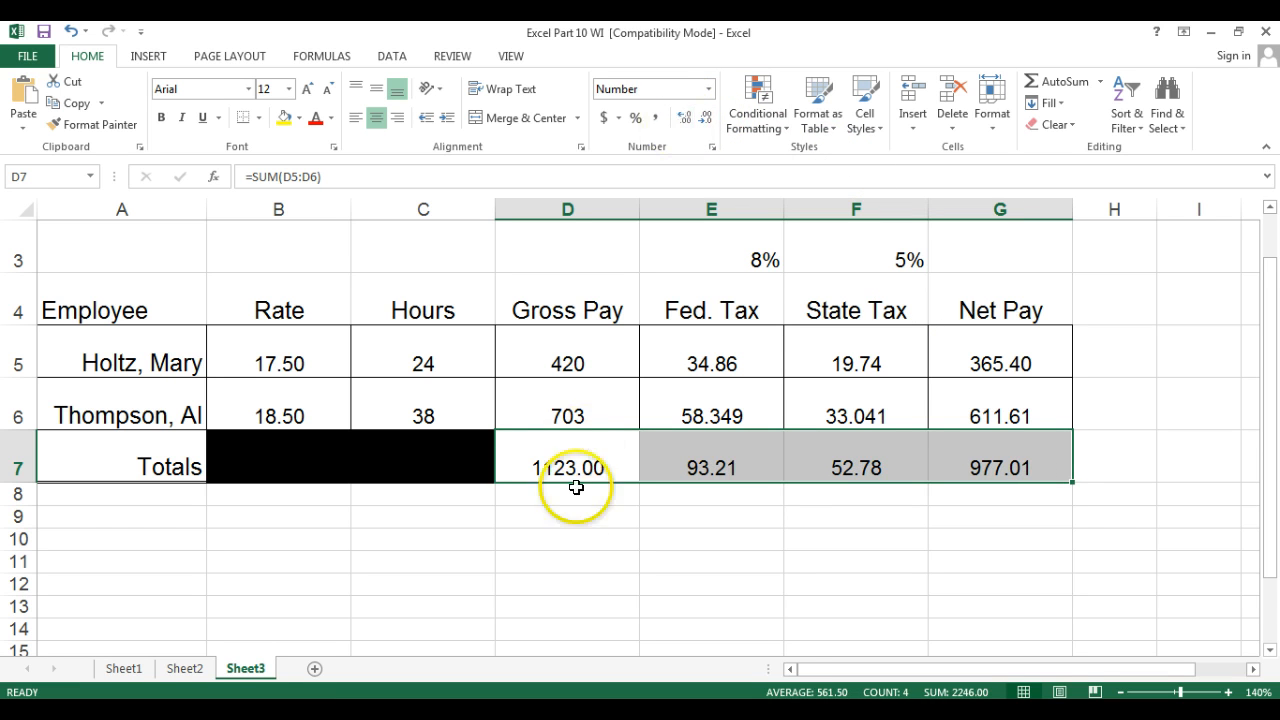
click(565, 523)
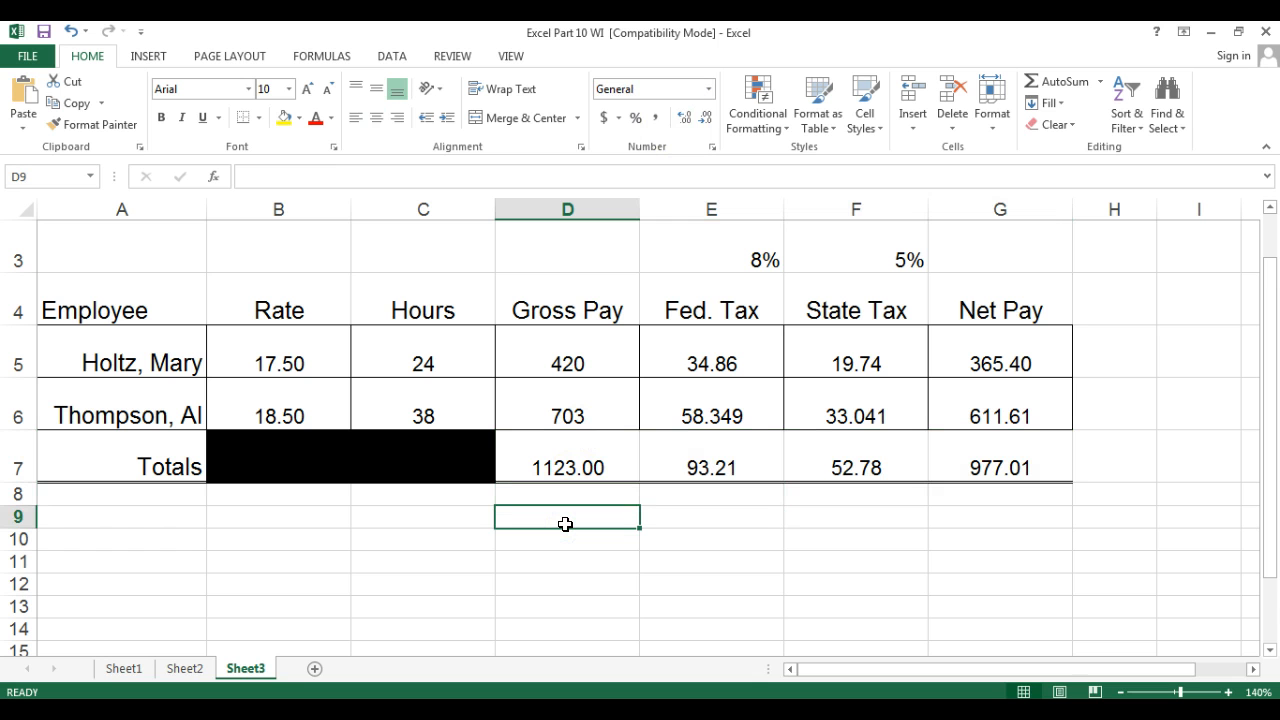